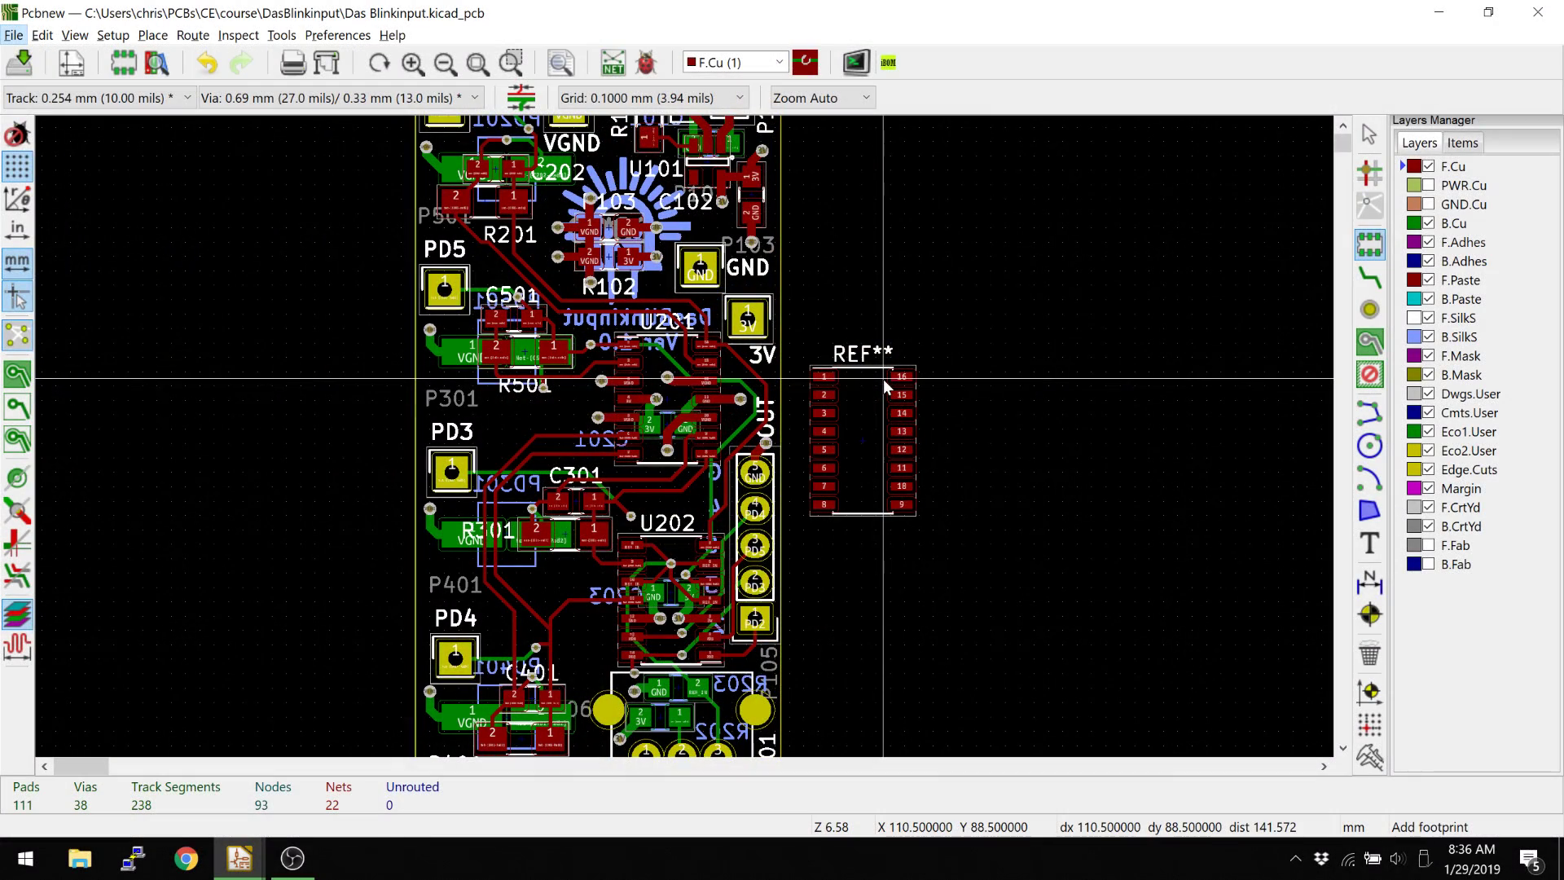
Step: Cancel placing another footprint and zoom around the board
click(505, 413)
key(Escape)
scroll(537, 414, down, 3)
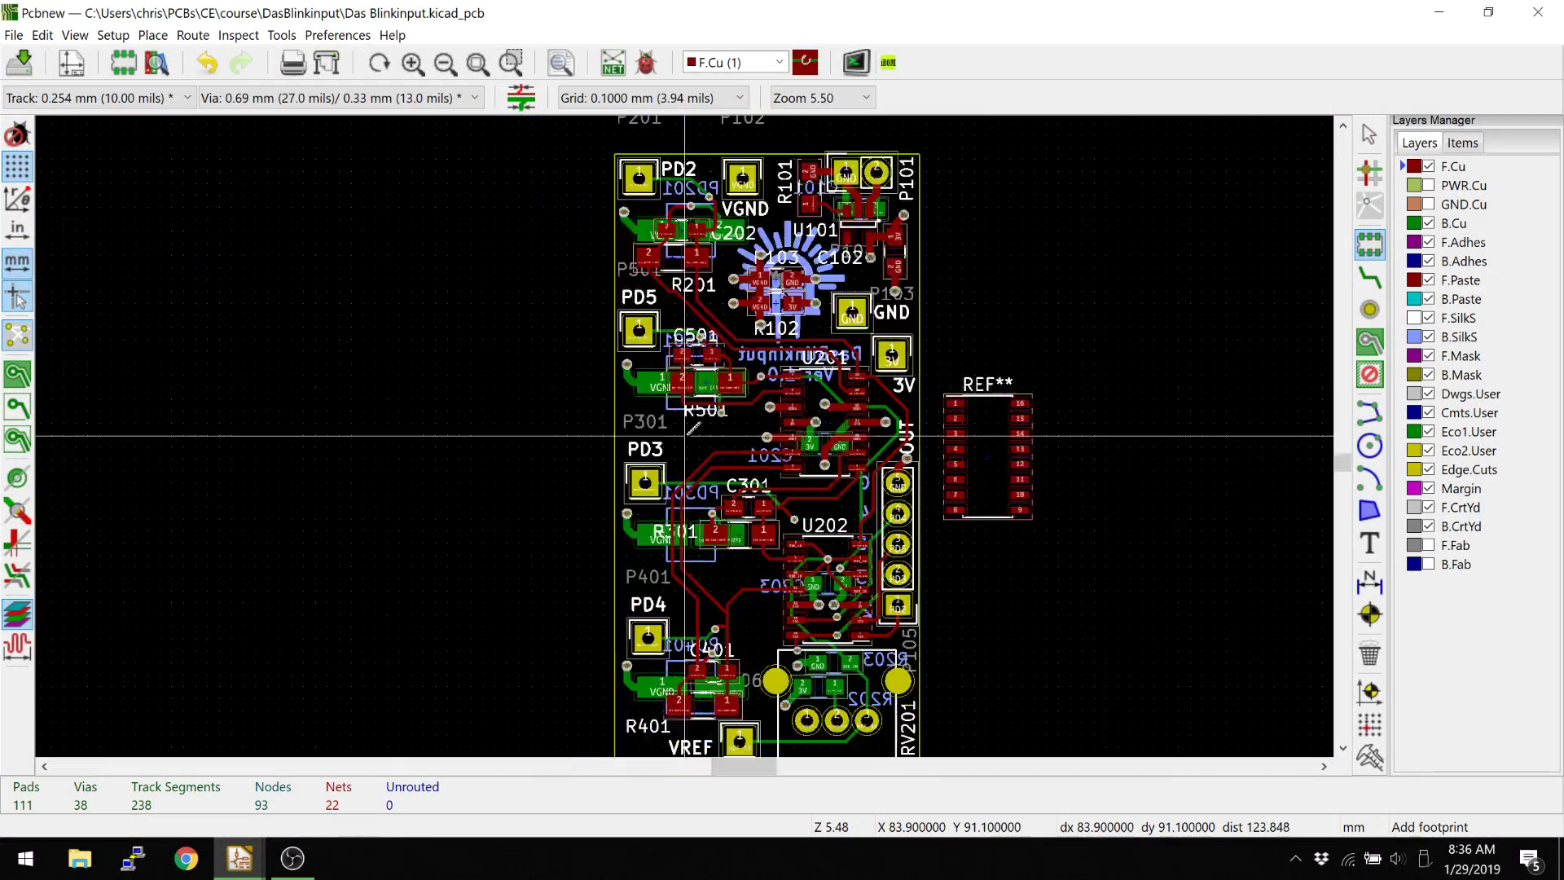
scroll(737, 428, up, 5)
scroll(773, 412, down, 3)
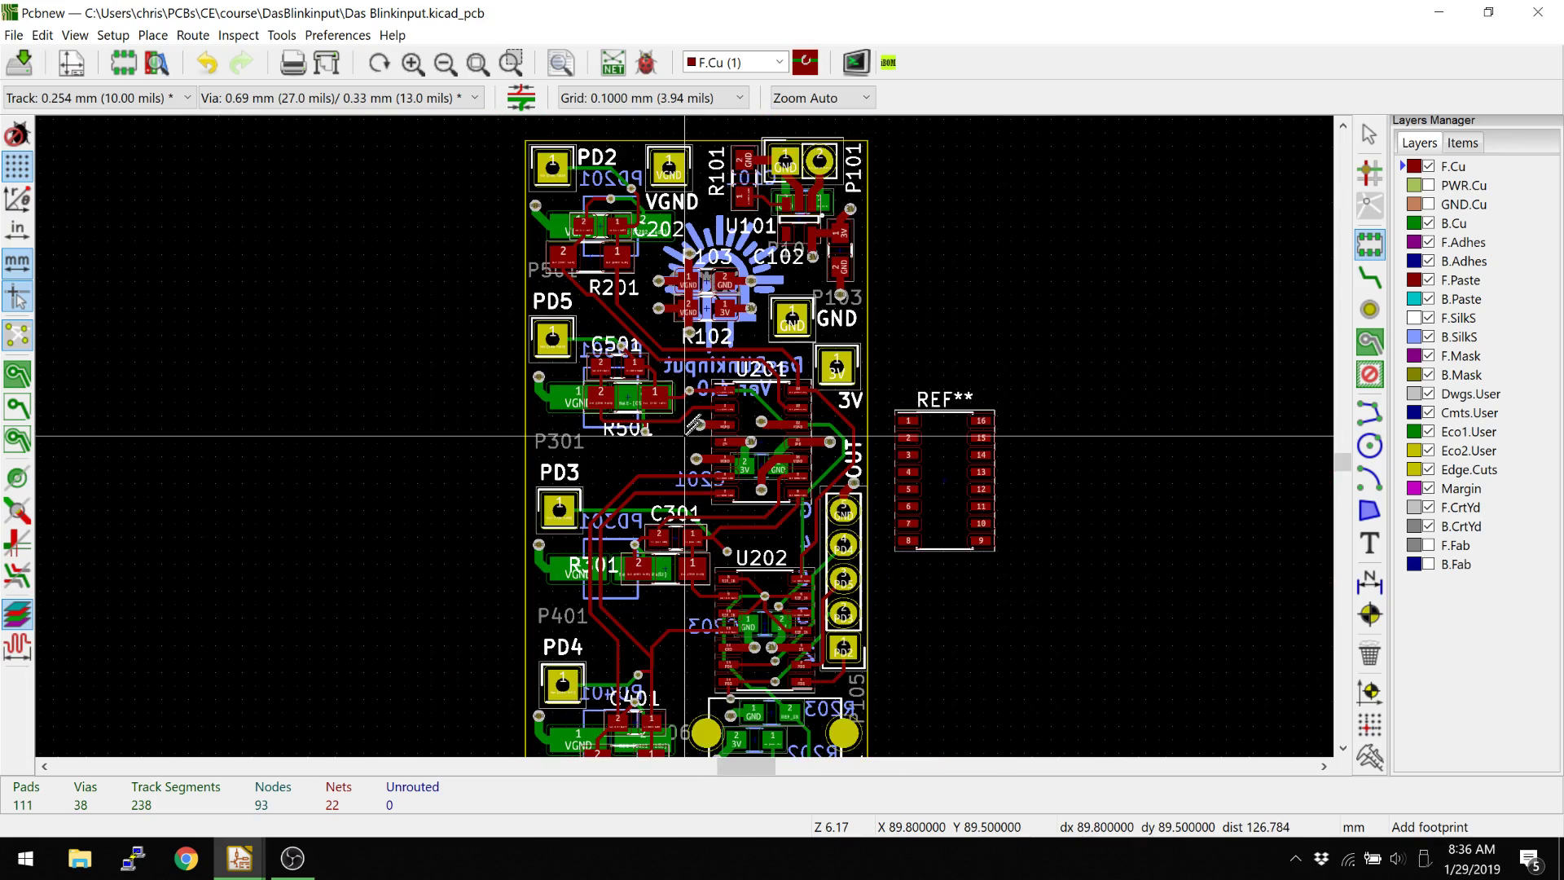
scroll(785, 403, up, 1)
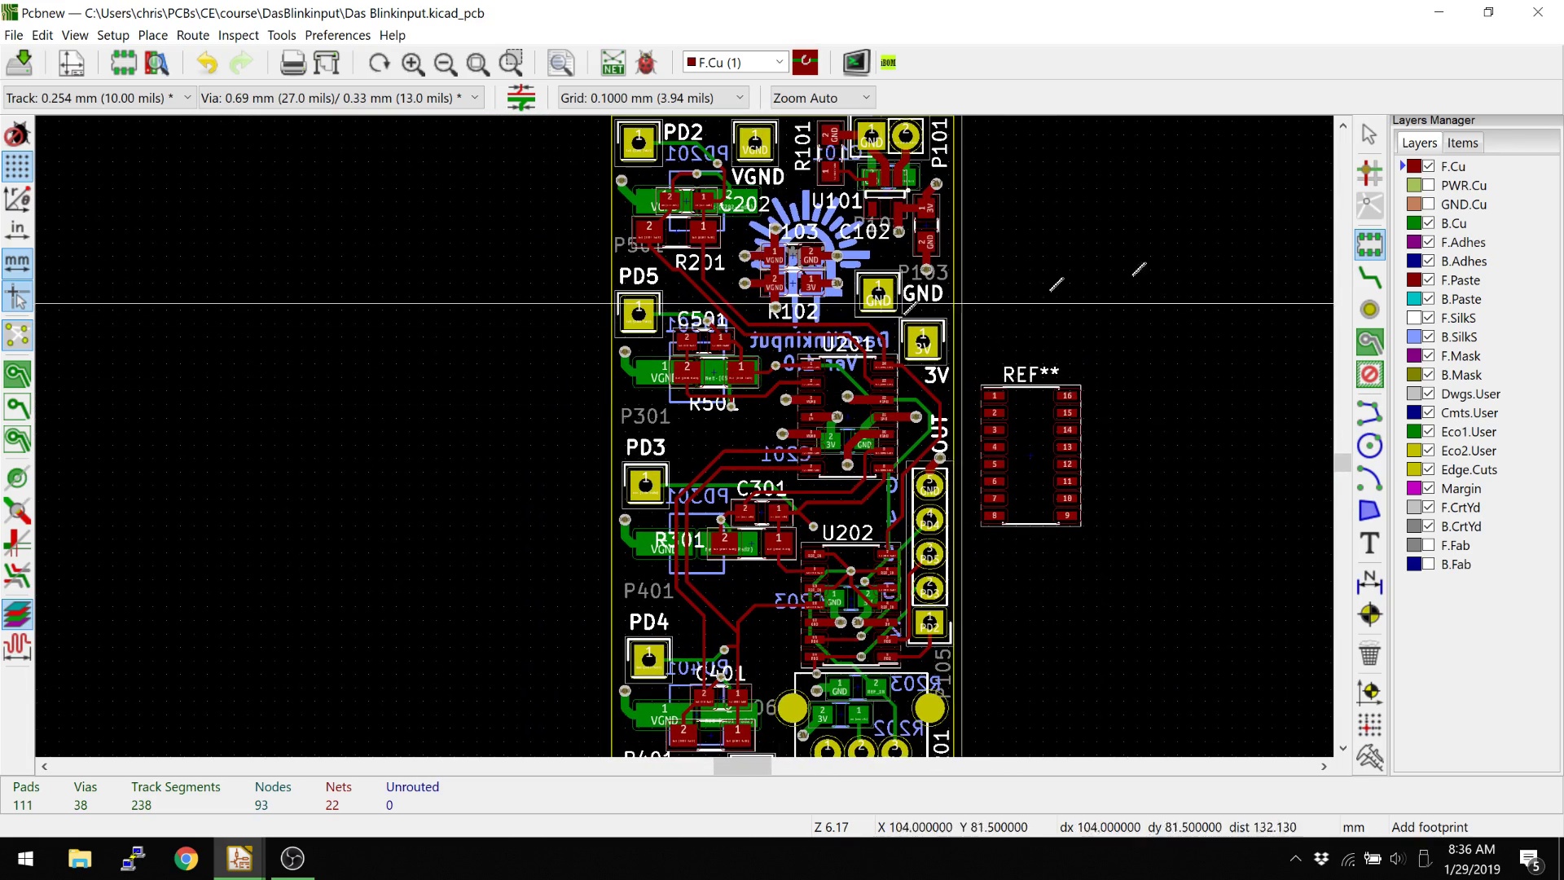
Step: Turn on visibility of the PWR.Cu and GND.Cu copper layers
click(1428, 185)
click(1428, 204)
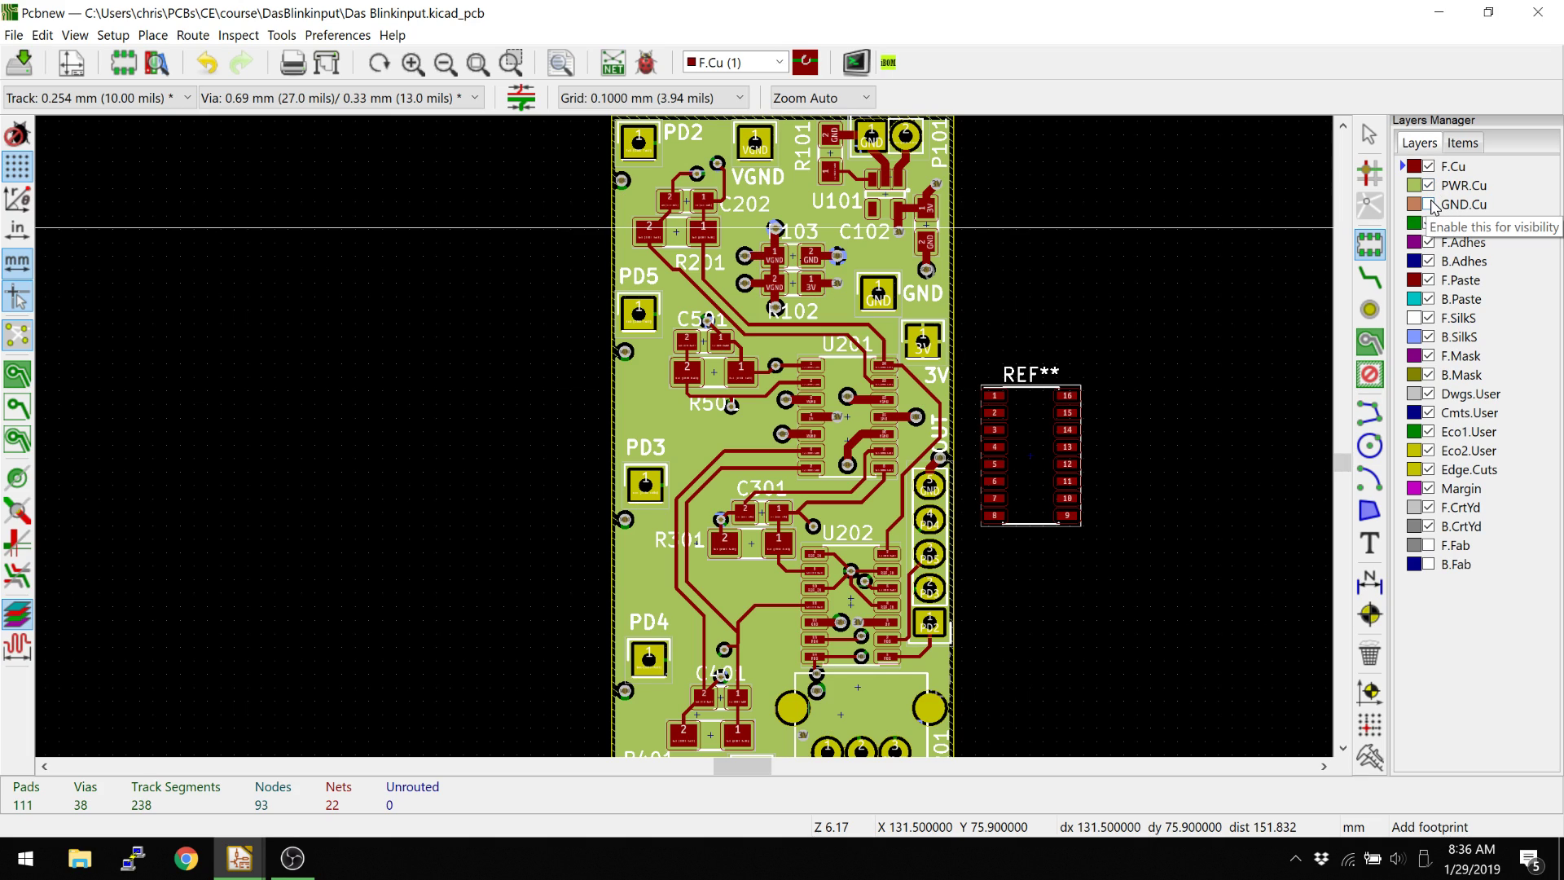
scroll(837, 363, right, 3)
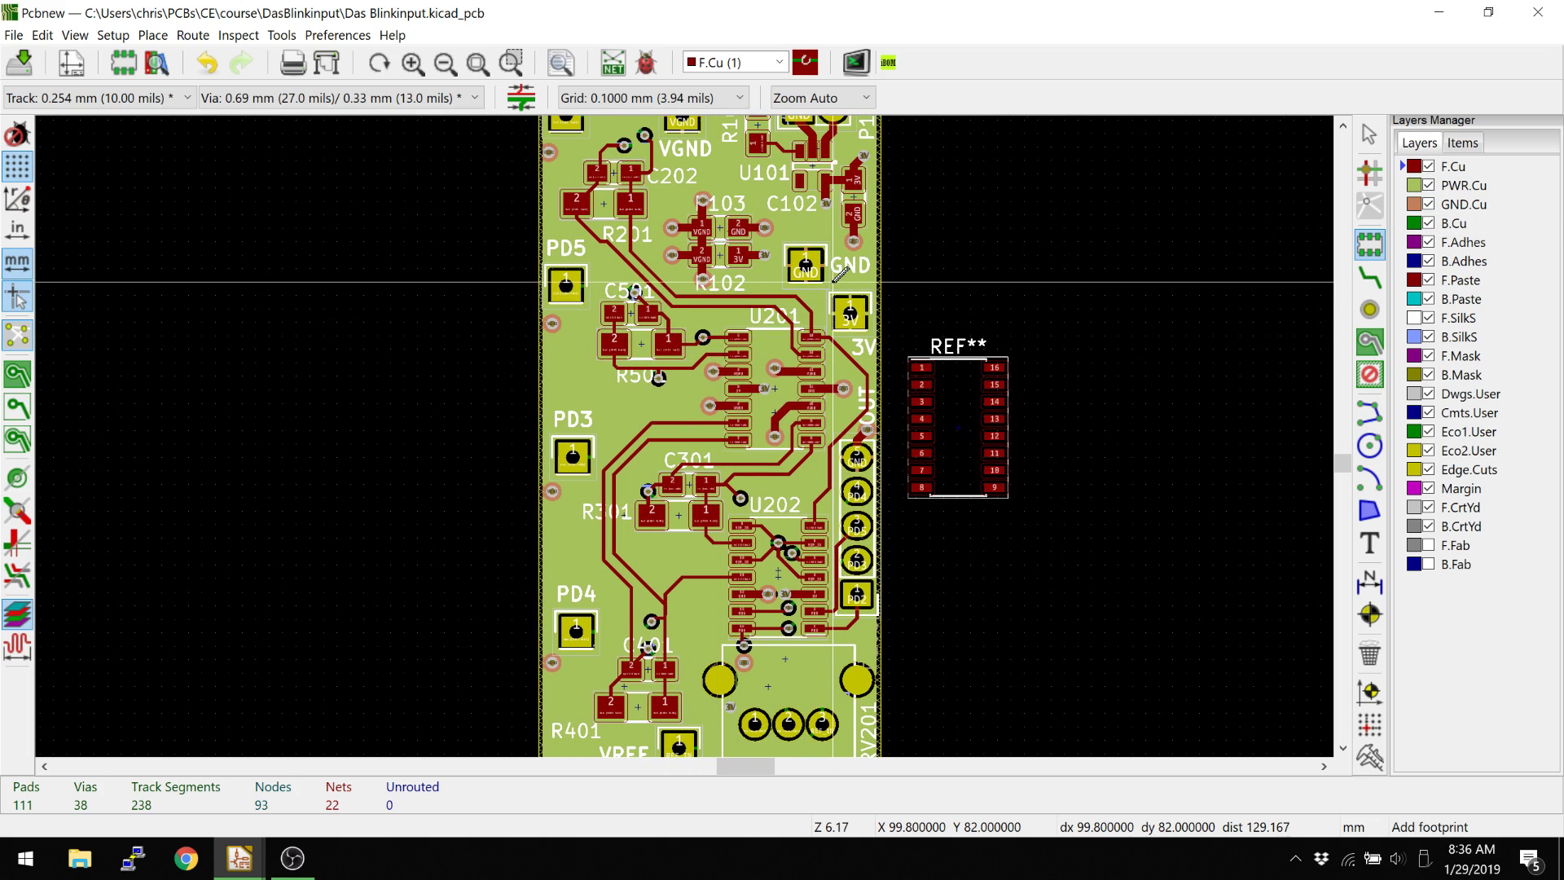
scroll(831, 342, up, 2)
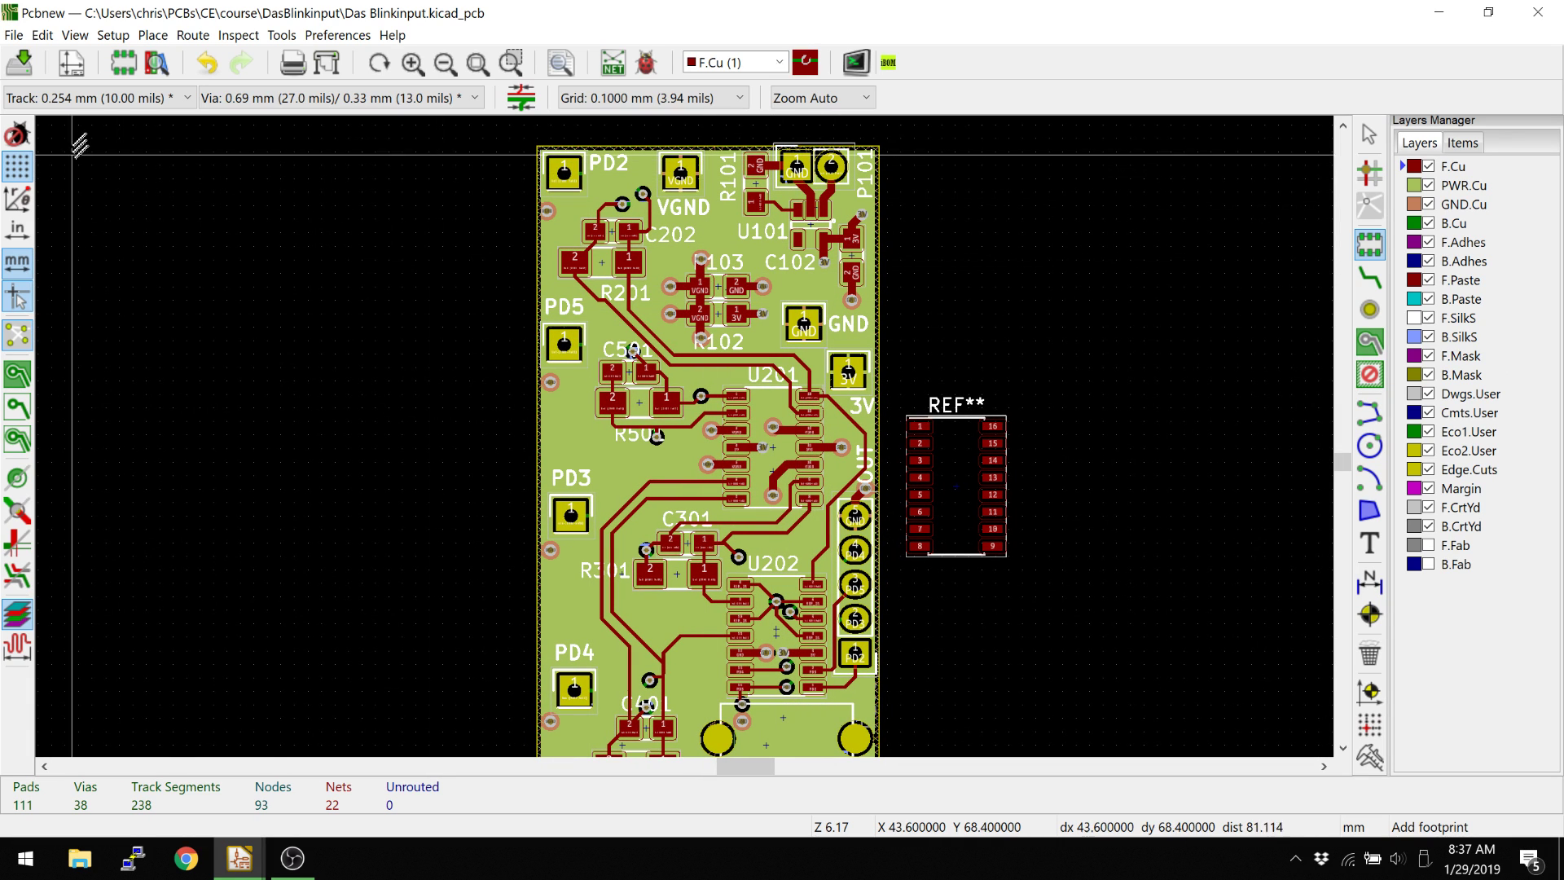
click(78, 38)
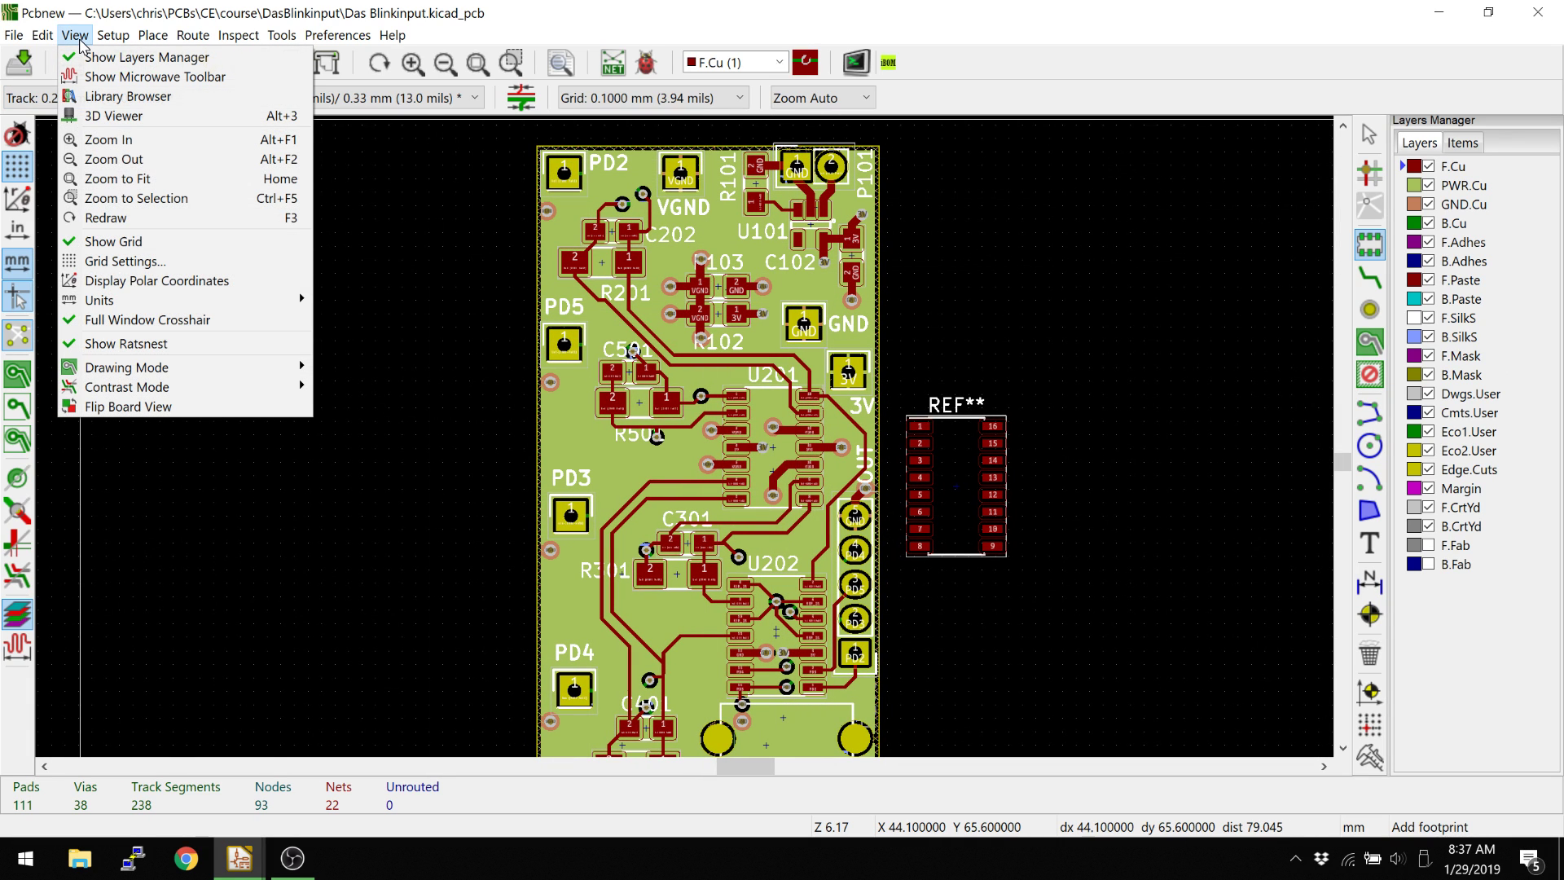
Step: Open the DasBlinkinput board in the 3D Viewer, frame it, and tilt it into perspective
click(92, 116)
scroll(731, 394, up, 4)
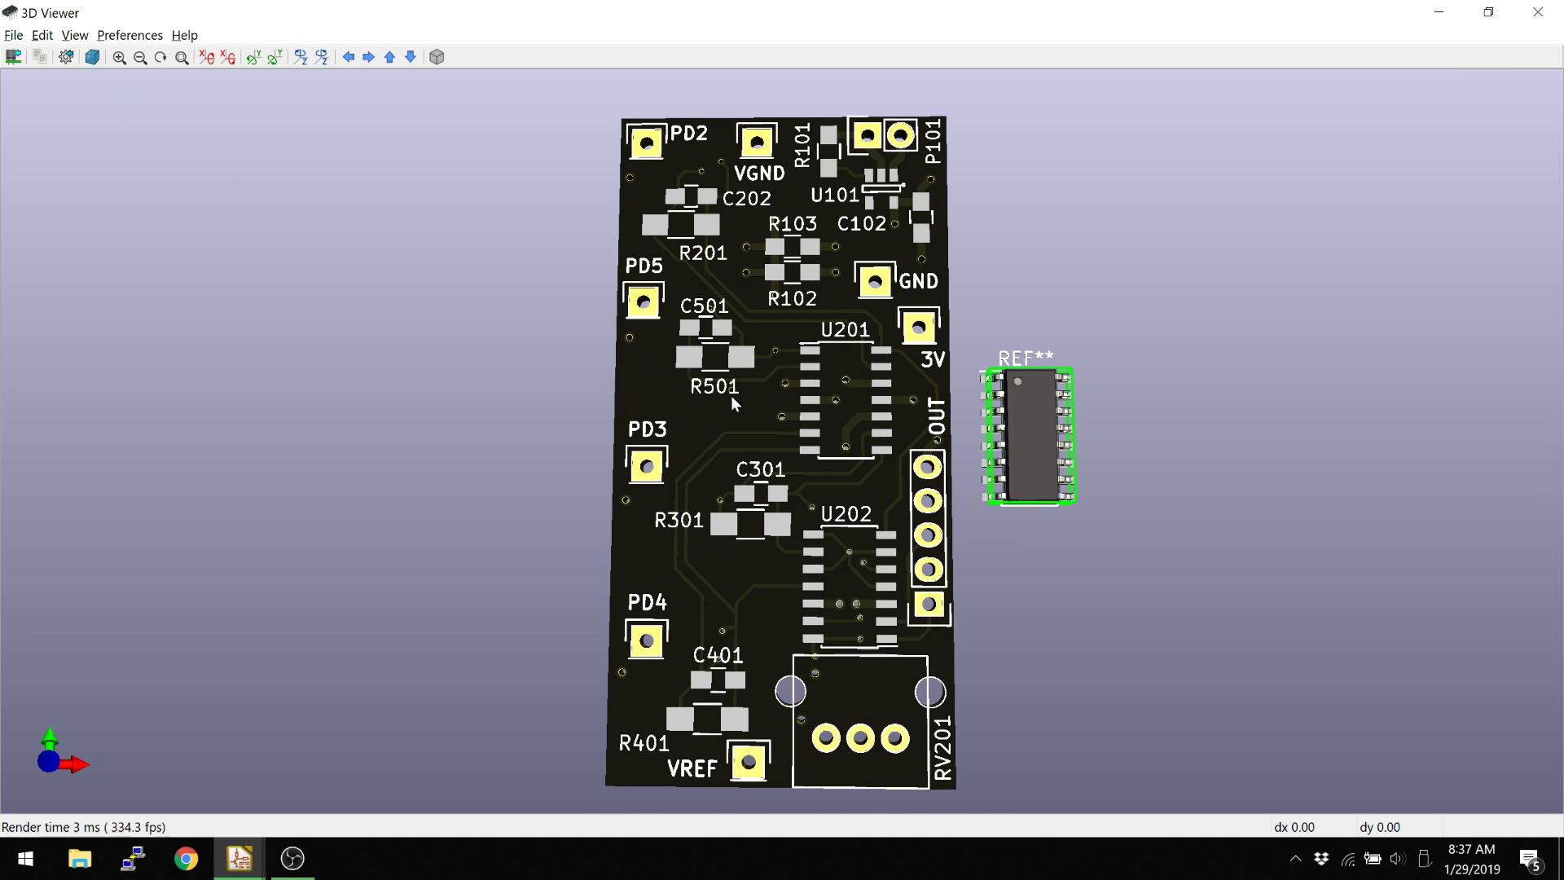
middle_drag(738, 396, 643, 350)
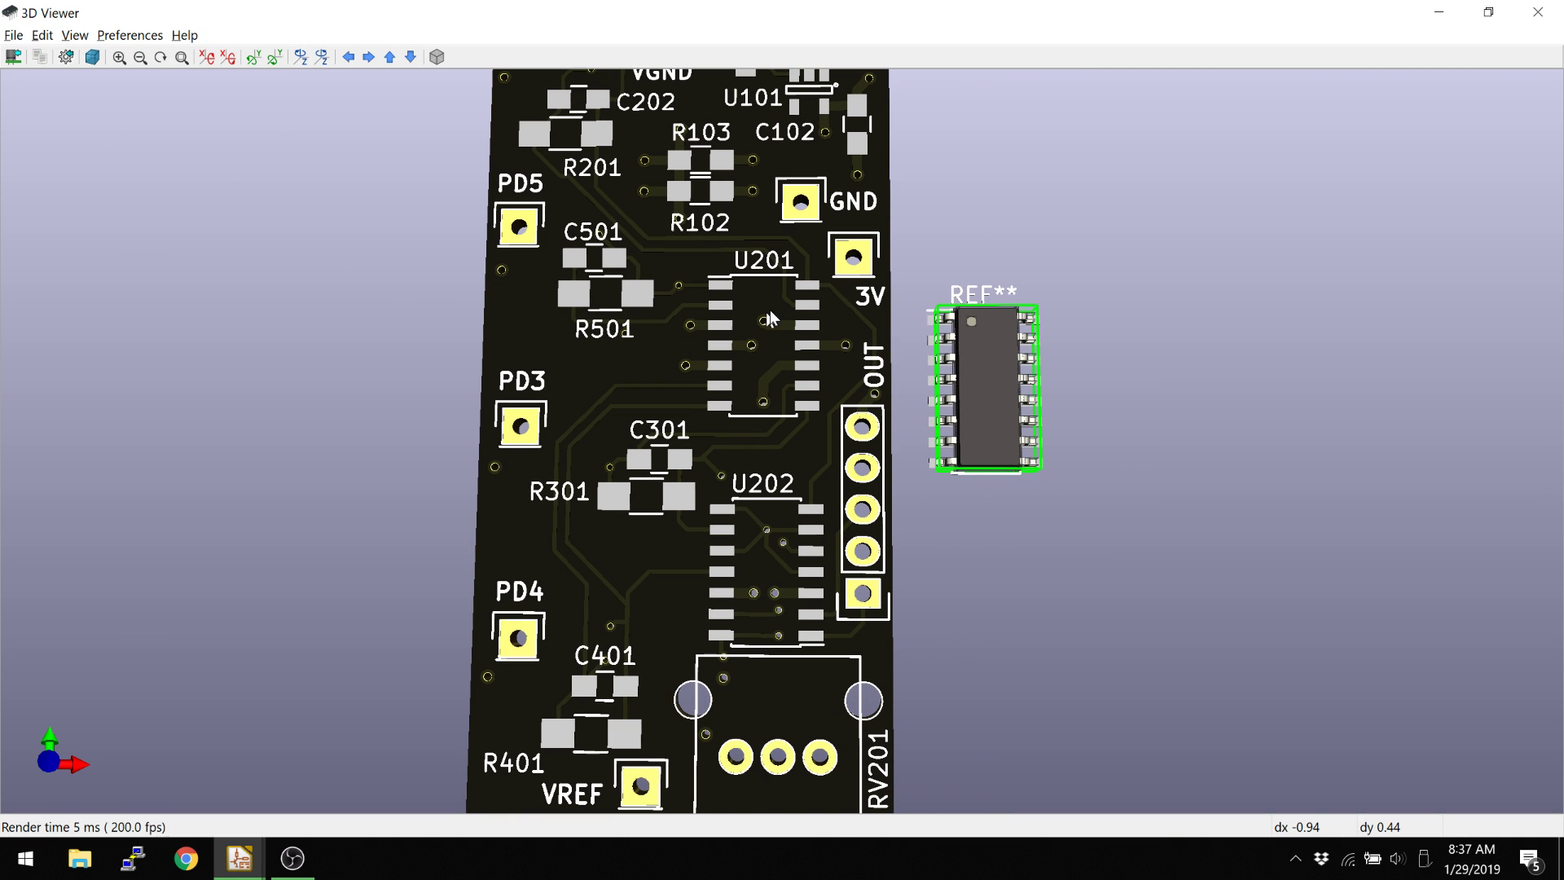
key(Down)
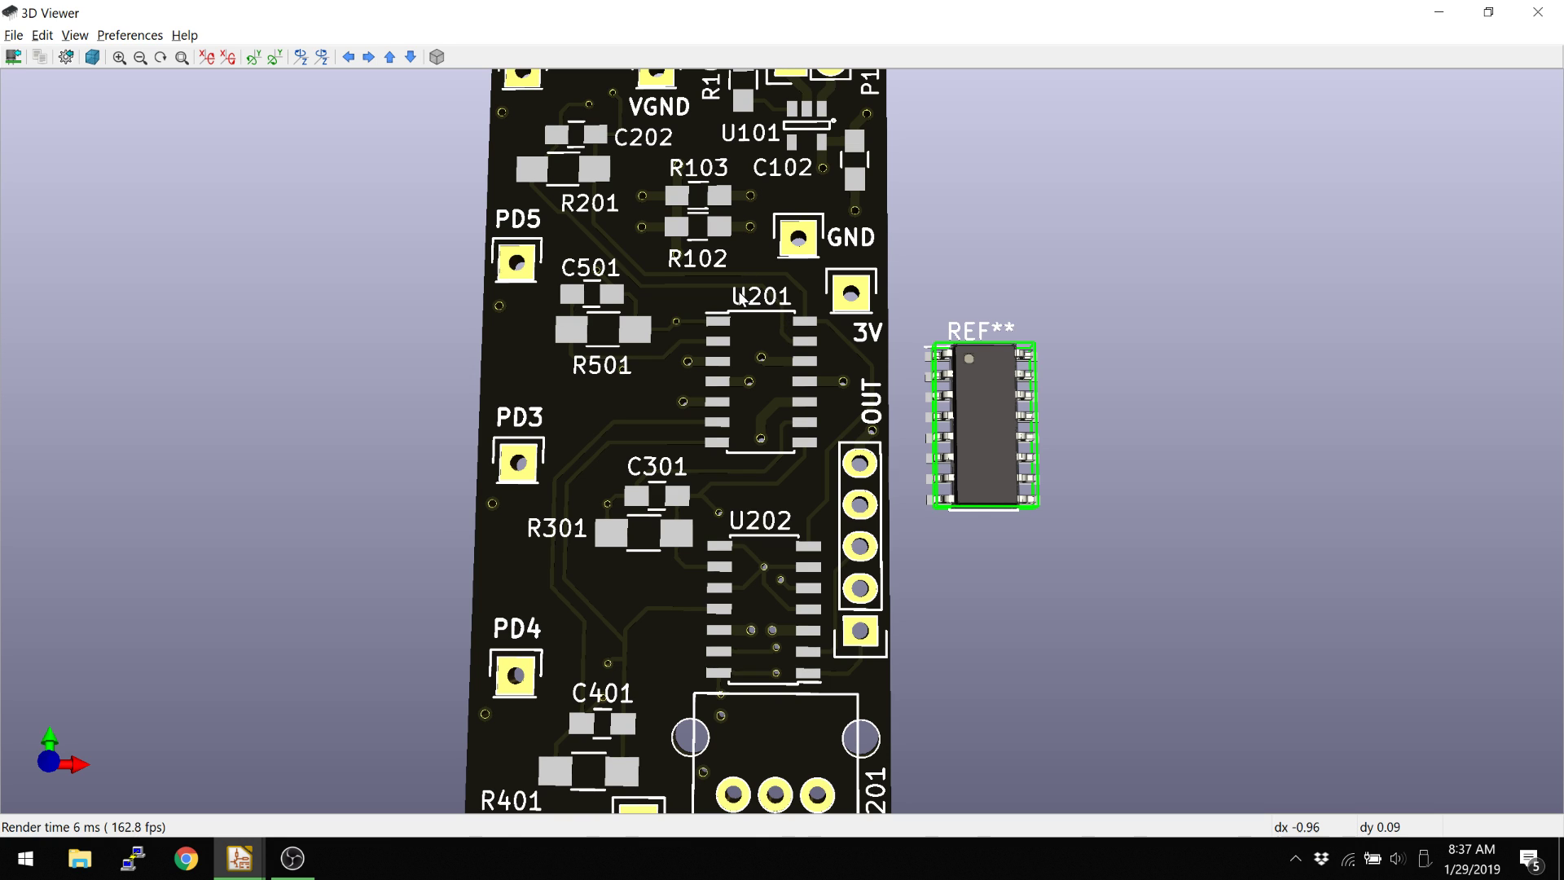
middle_drag(725, 323, 730, 356)
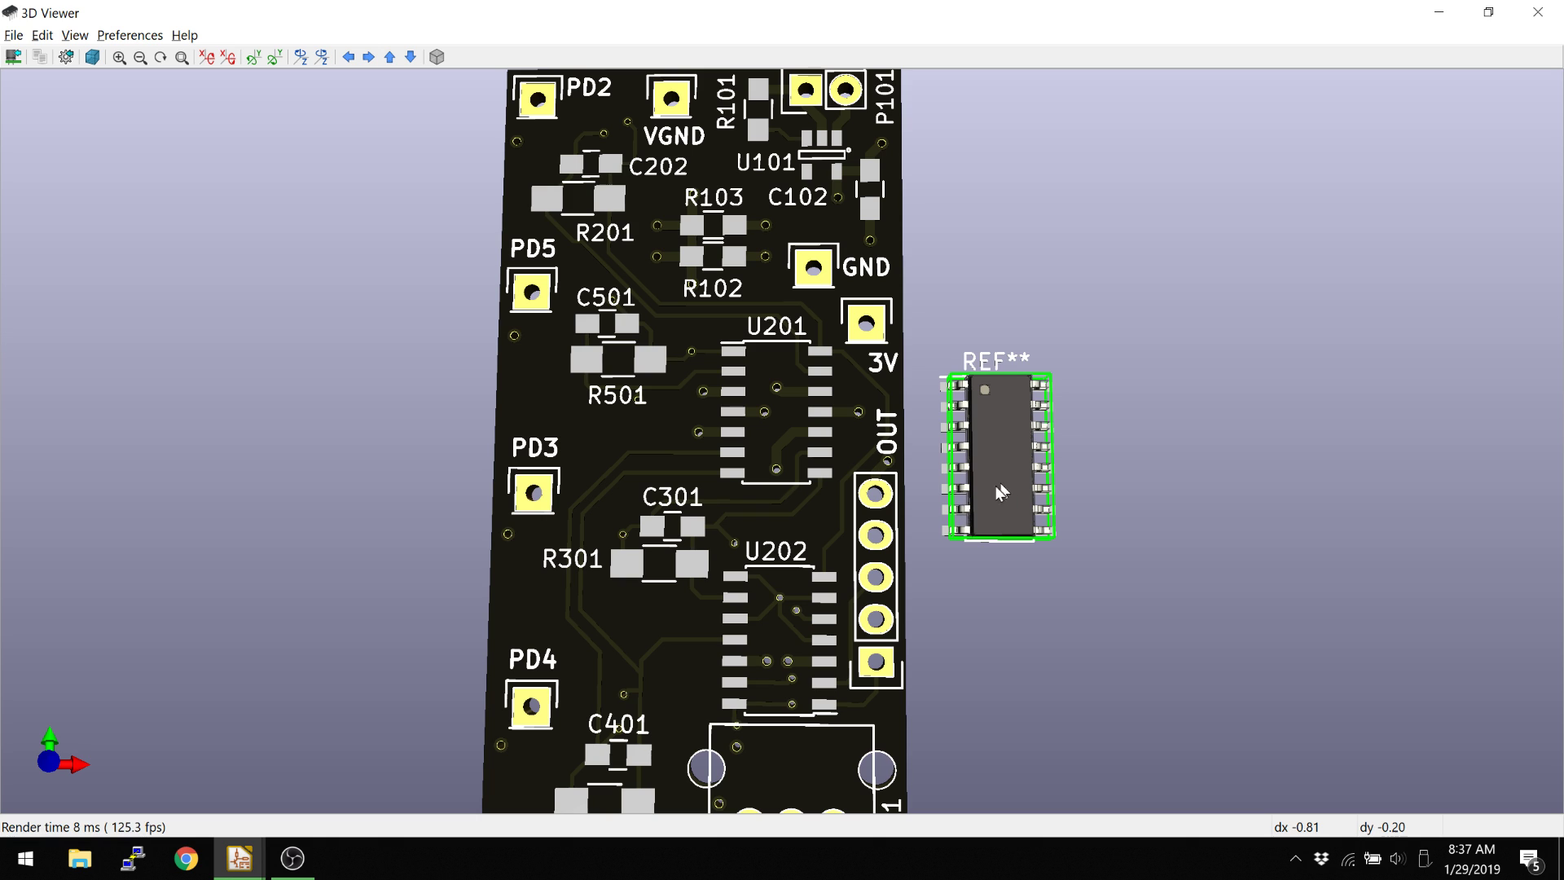
scroll(988, 442, up, 1)
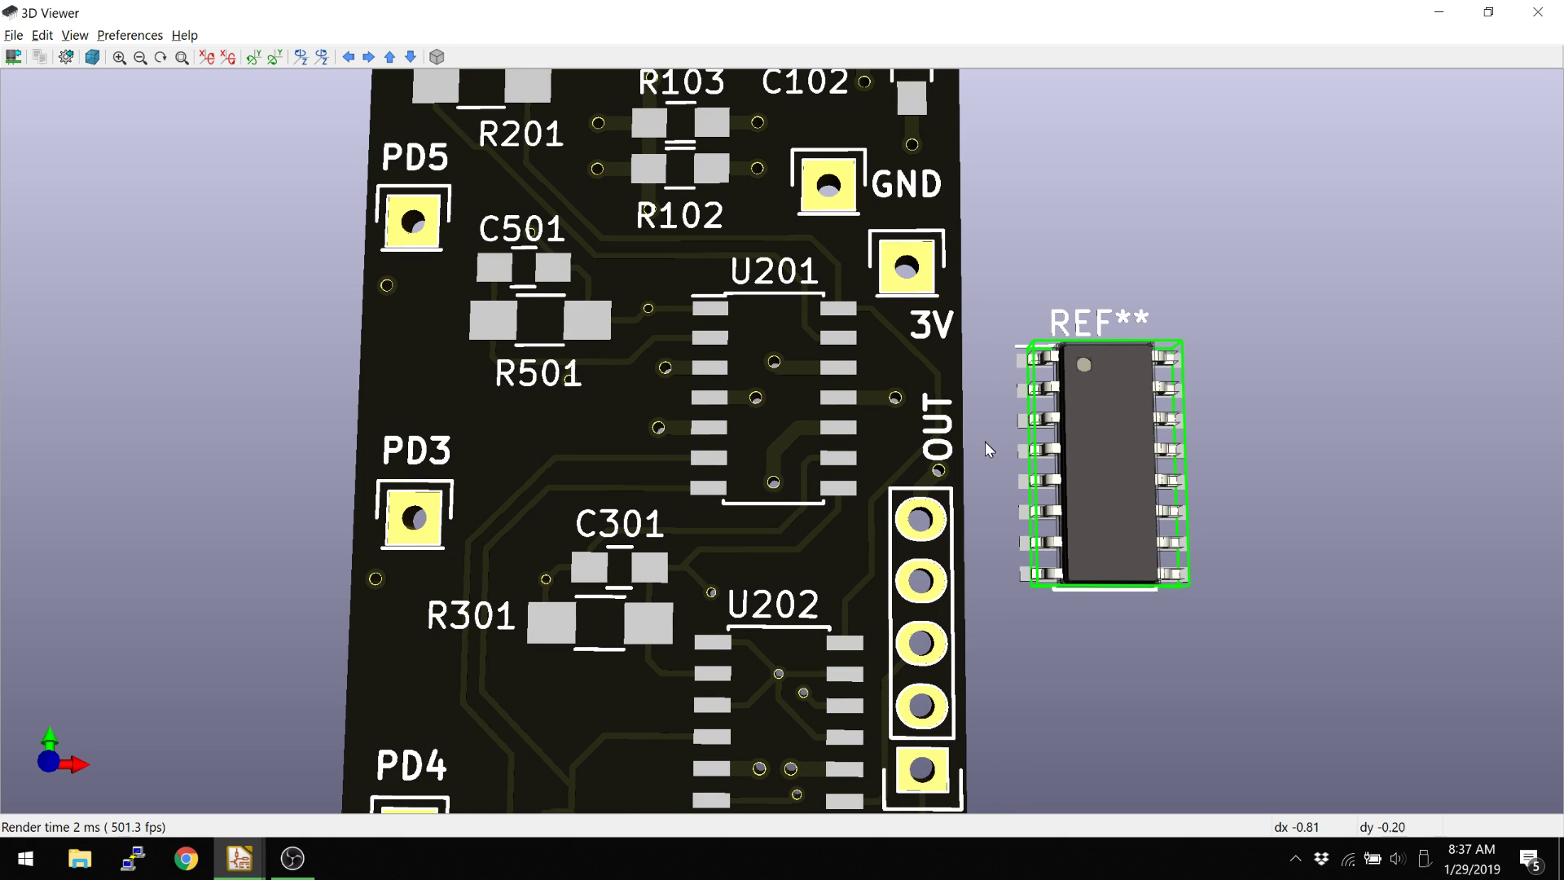
scroll(992, 440, down, 1)
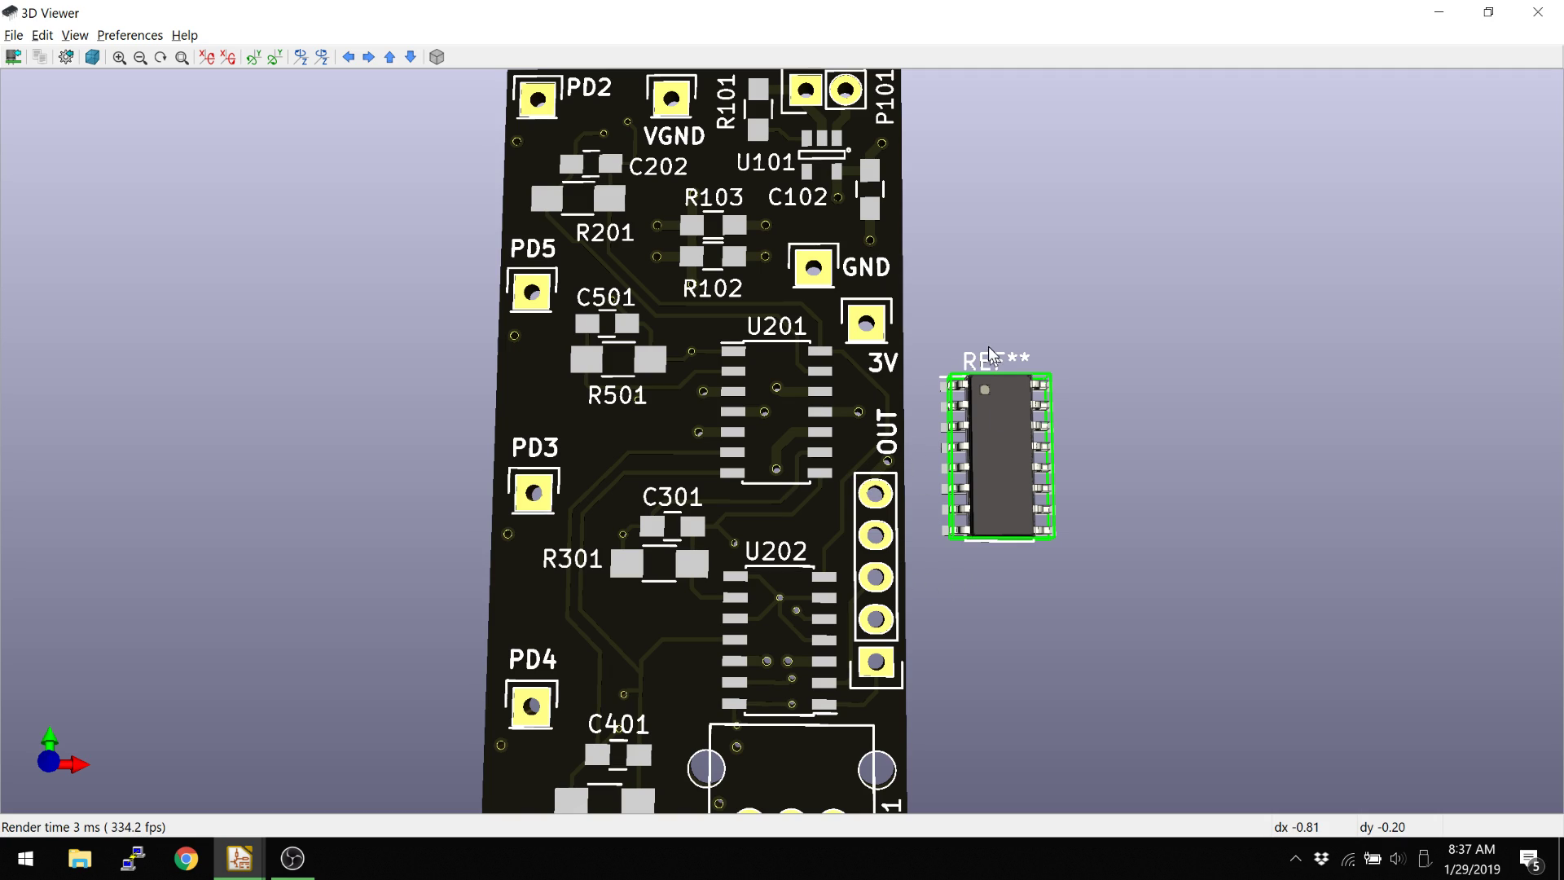
drag(1131, 717, 883, 241)
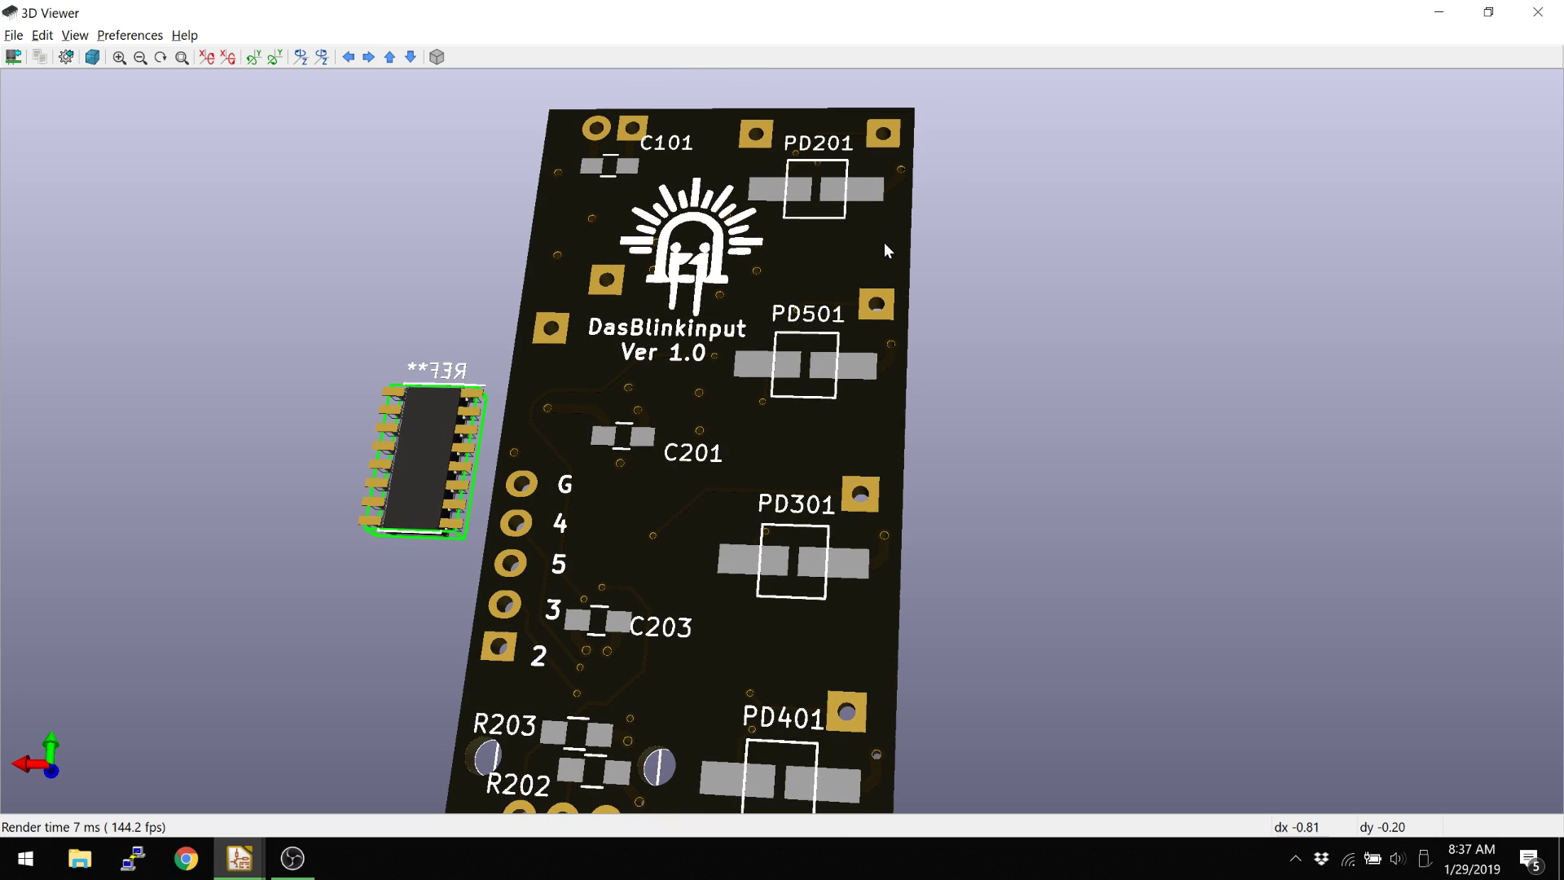
Step: Step through top, bottom, and the four edge-on side views using Z, X and Y
key(z)
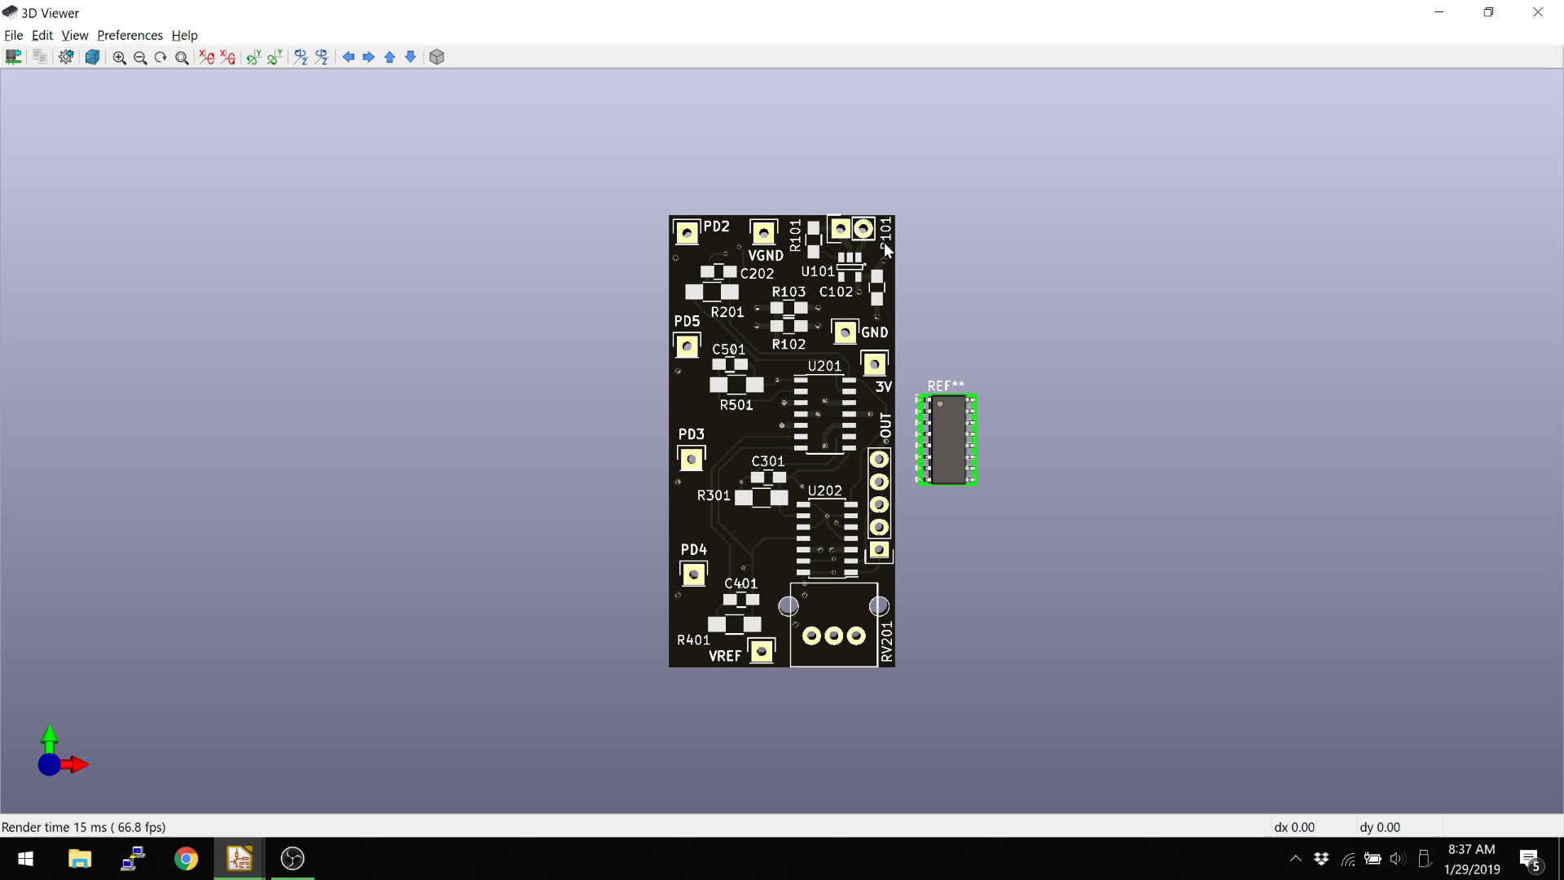
key(shift+z)
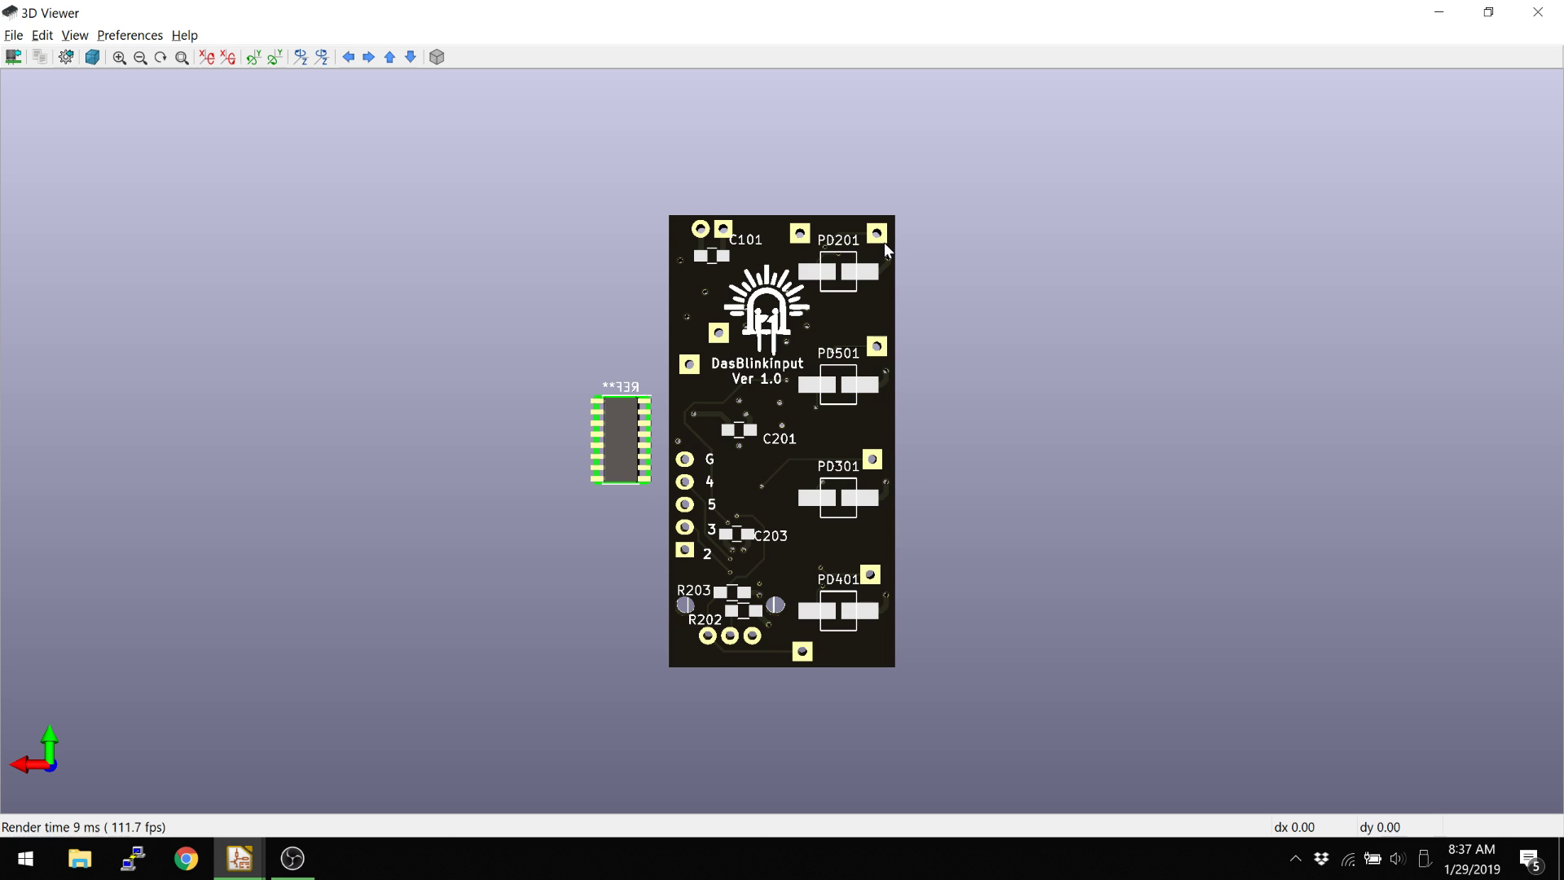
key(x)
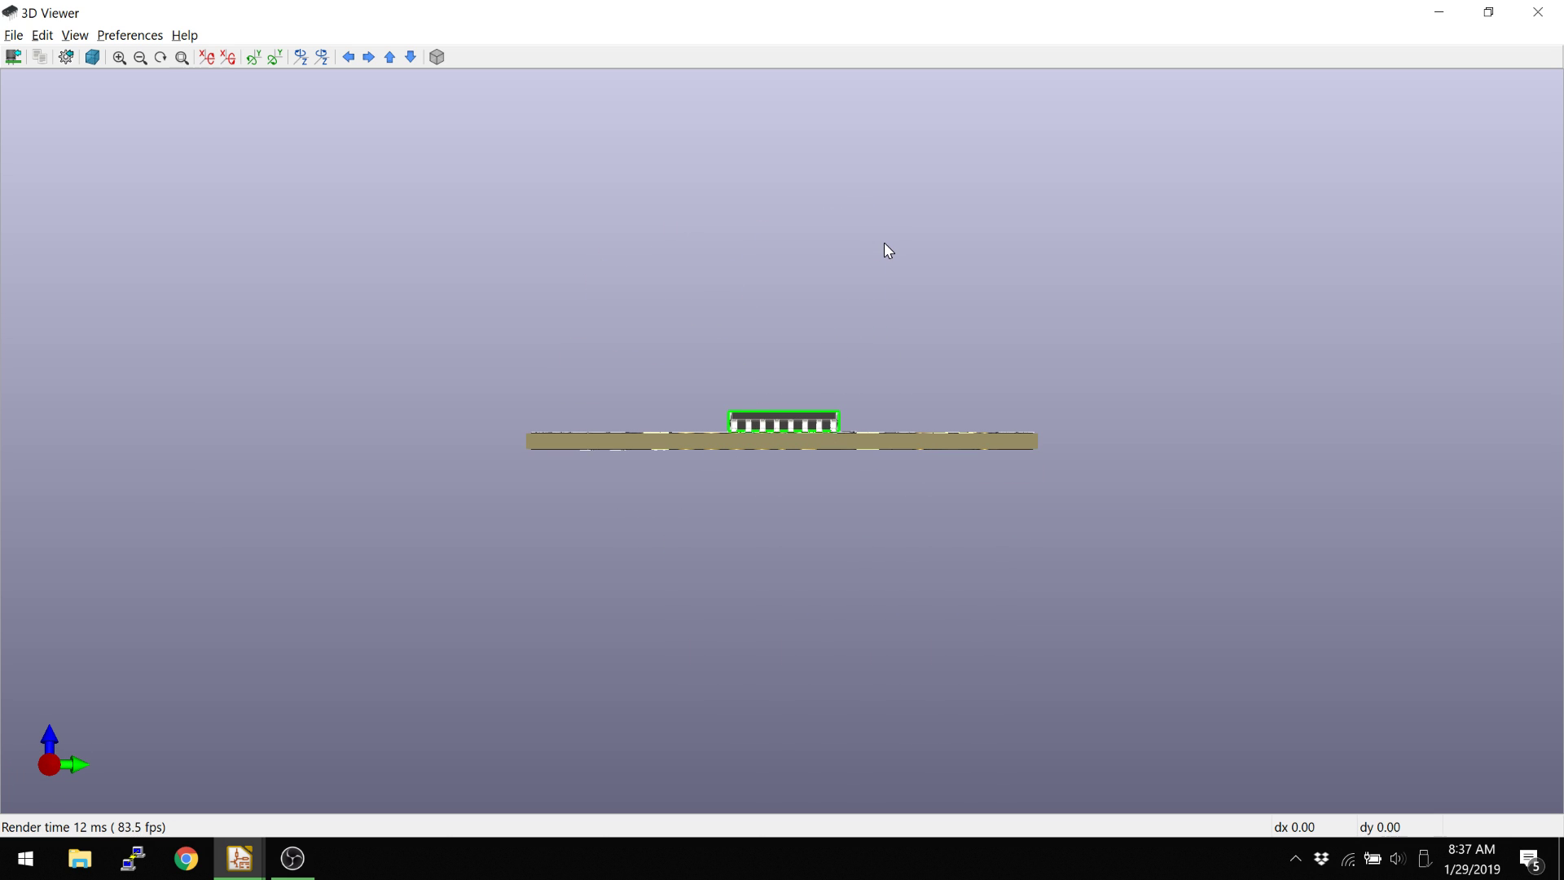
key(shift+x)
key(y)
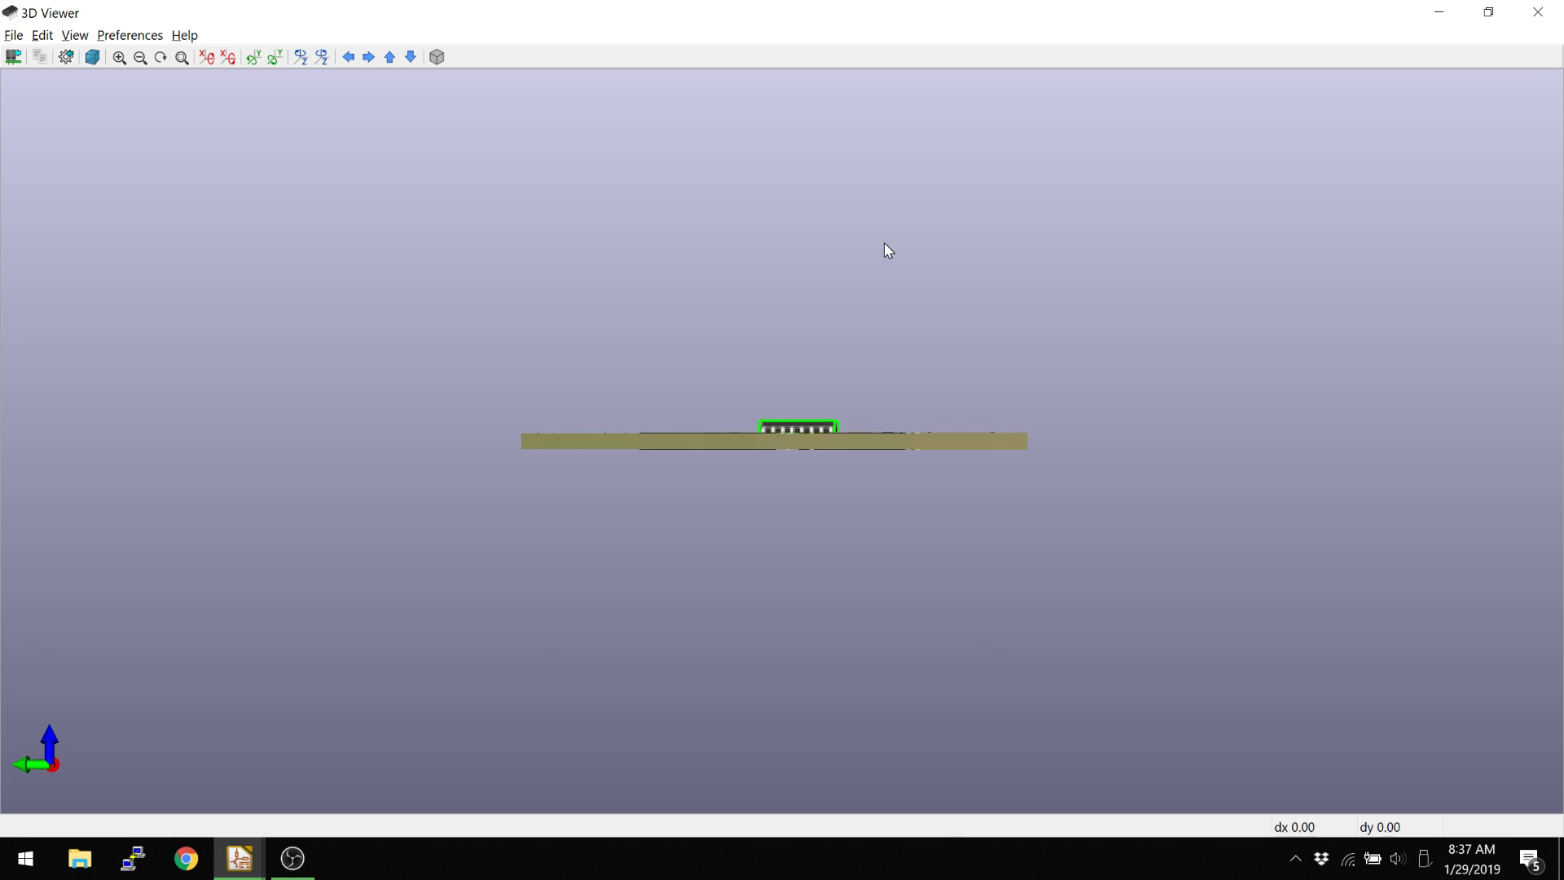
key(shift+y)
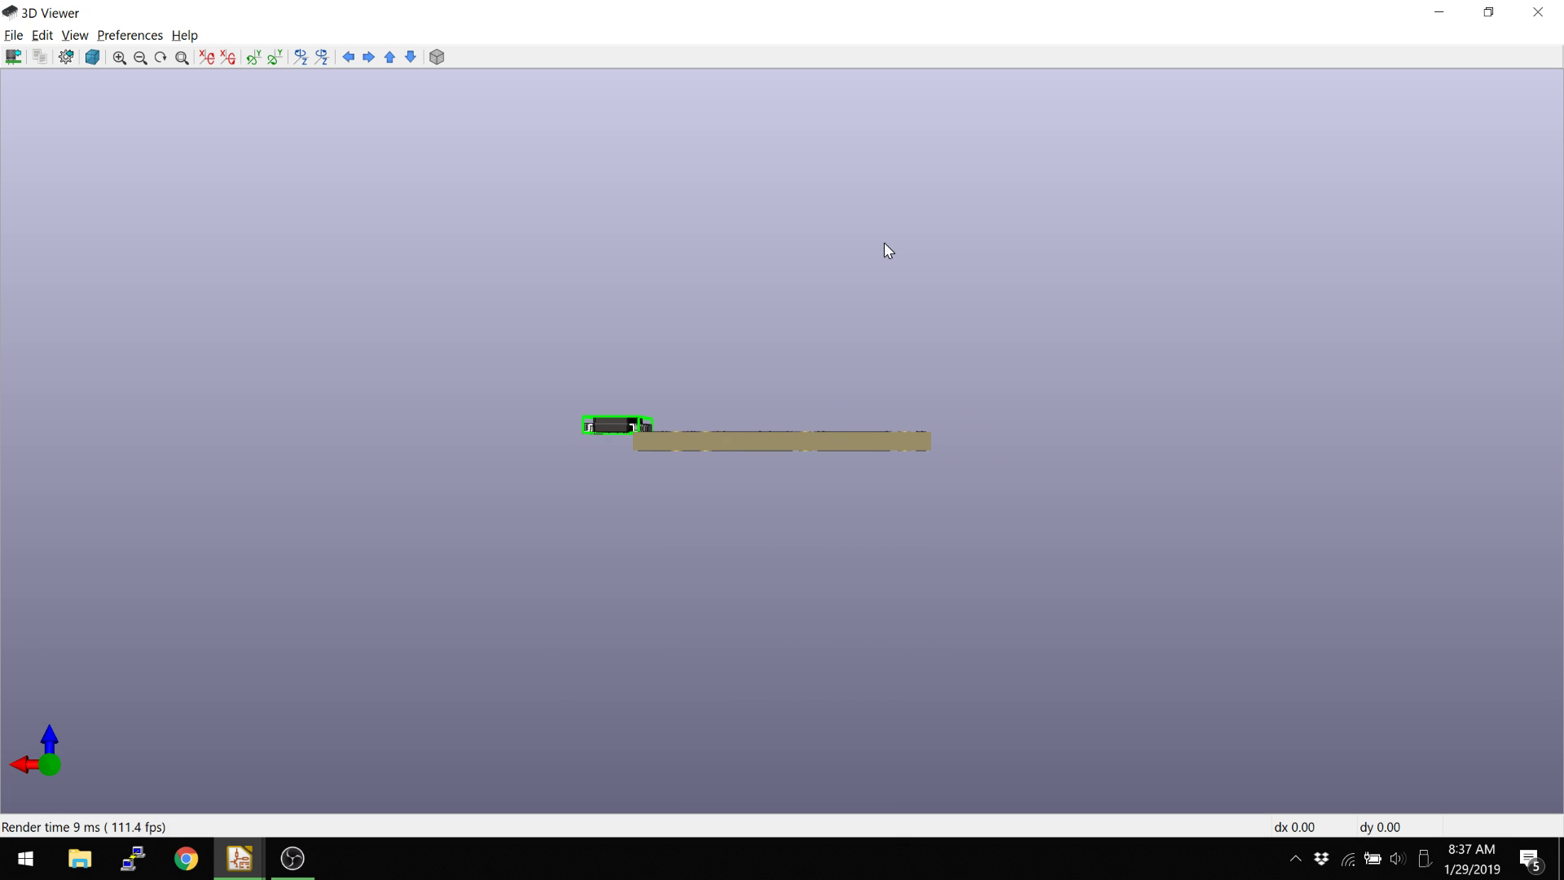
Step: Zoom and orbit the board from edge-on until its component side faces the camera
scroll(621, 510, up, 3)
drag(622, 510, 587, 551)
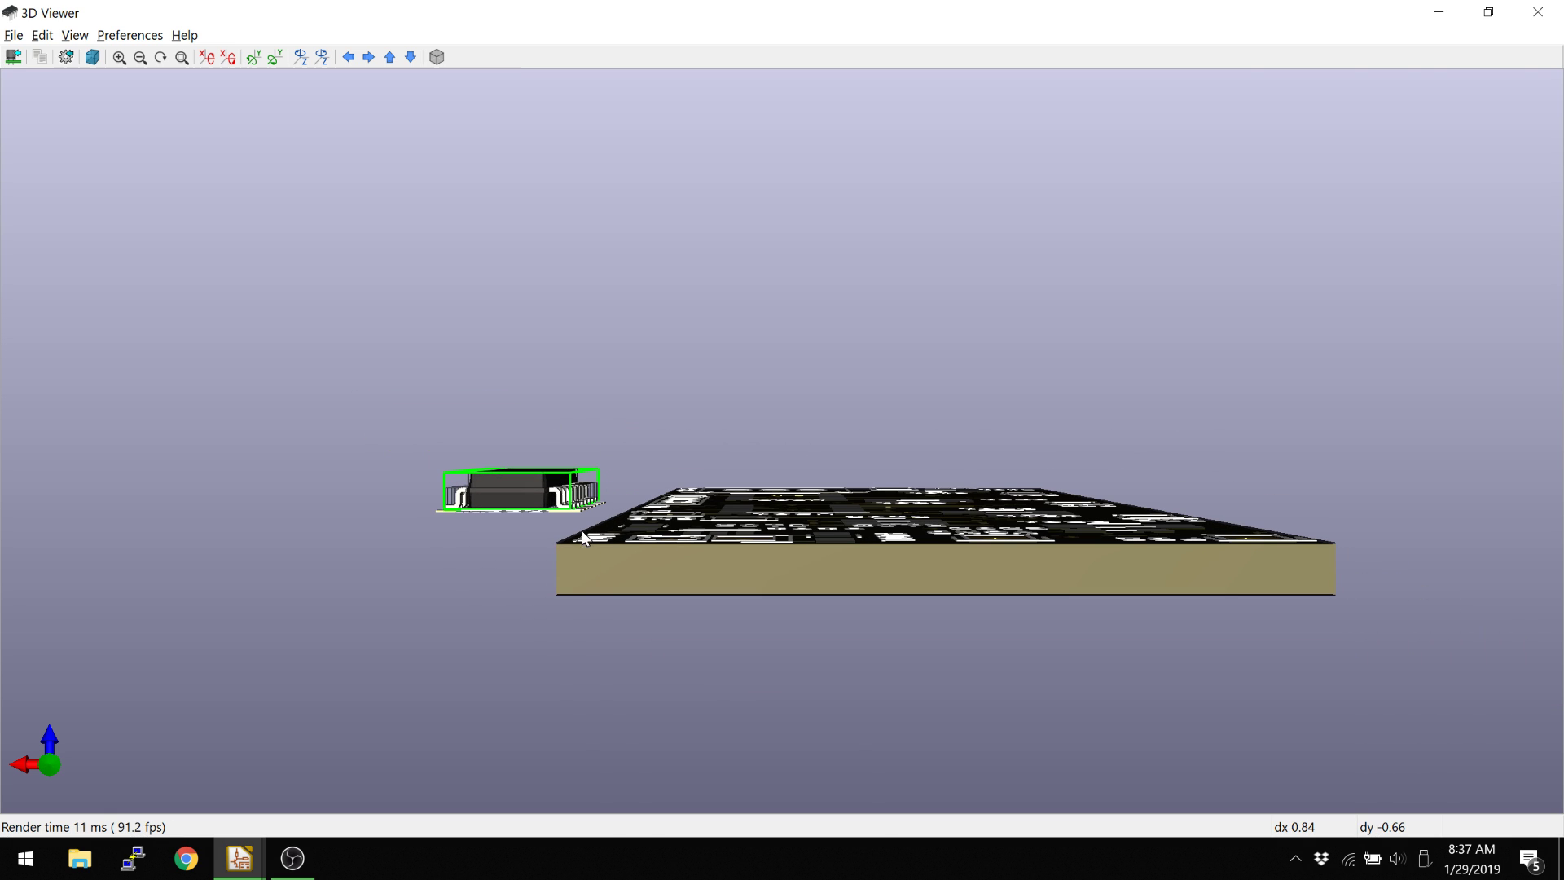
drag(534, 502, 461, 542)
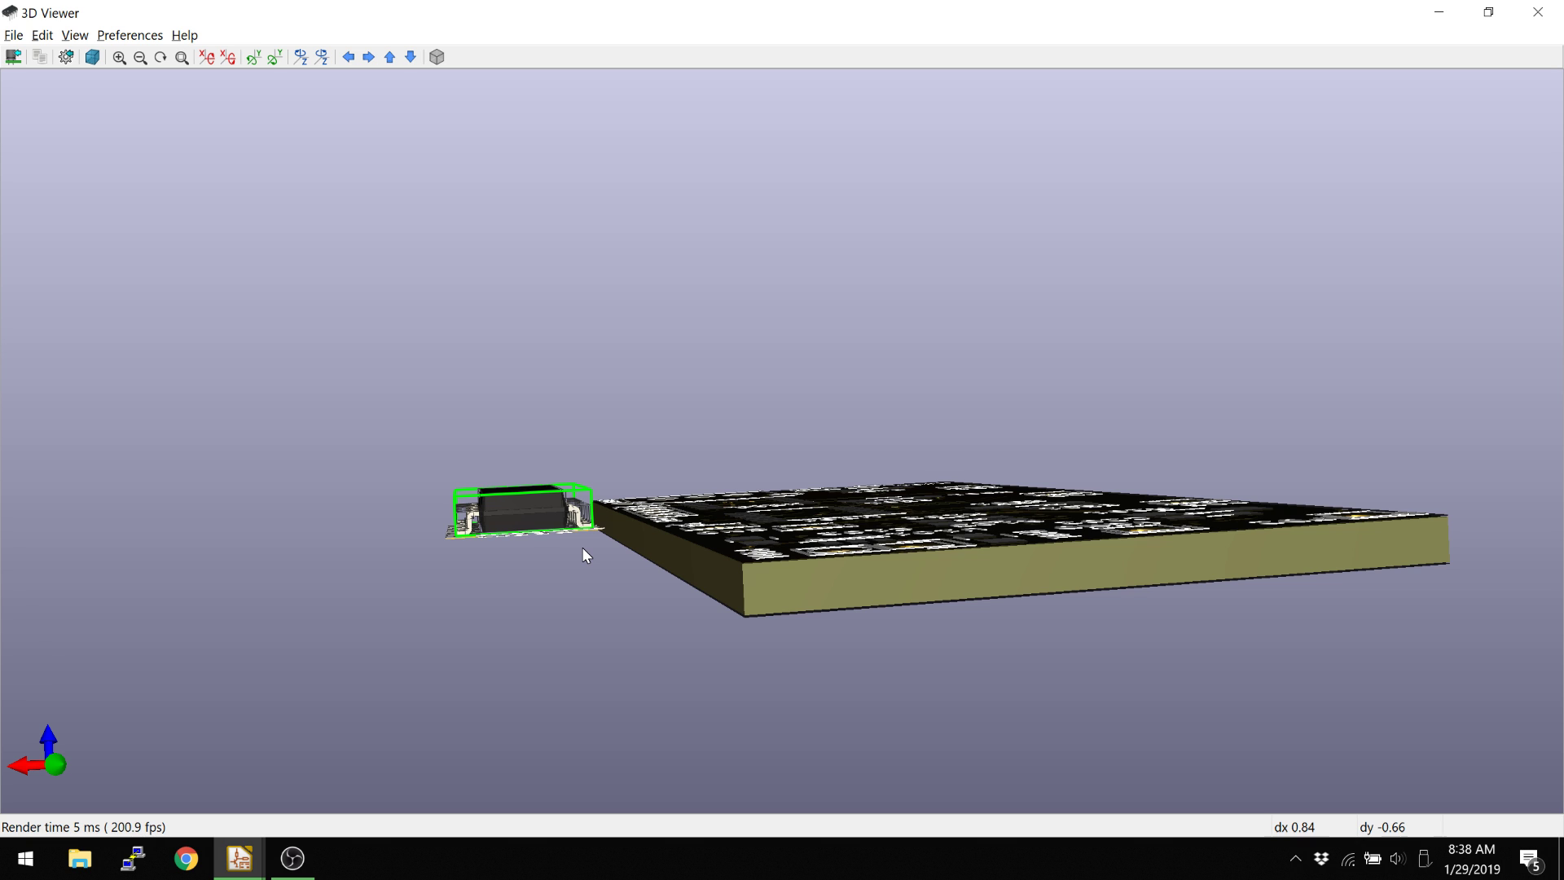
scroll(584, 556, down, 2)
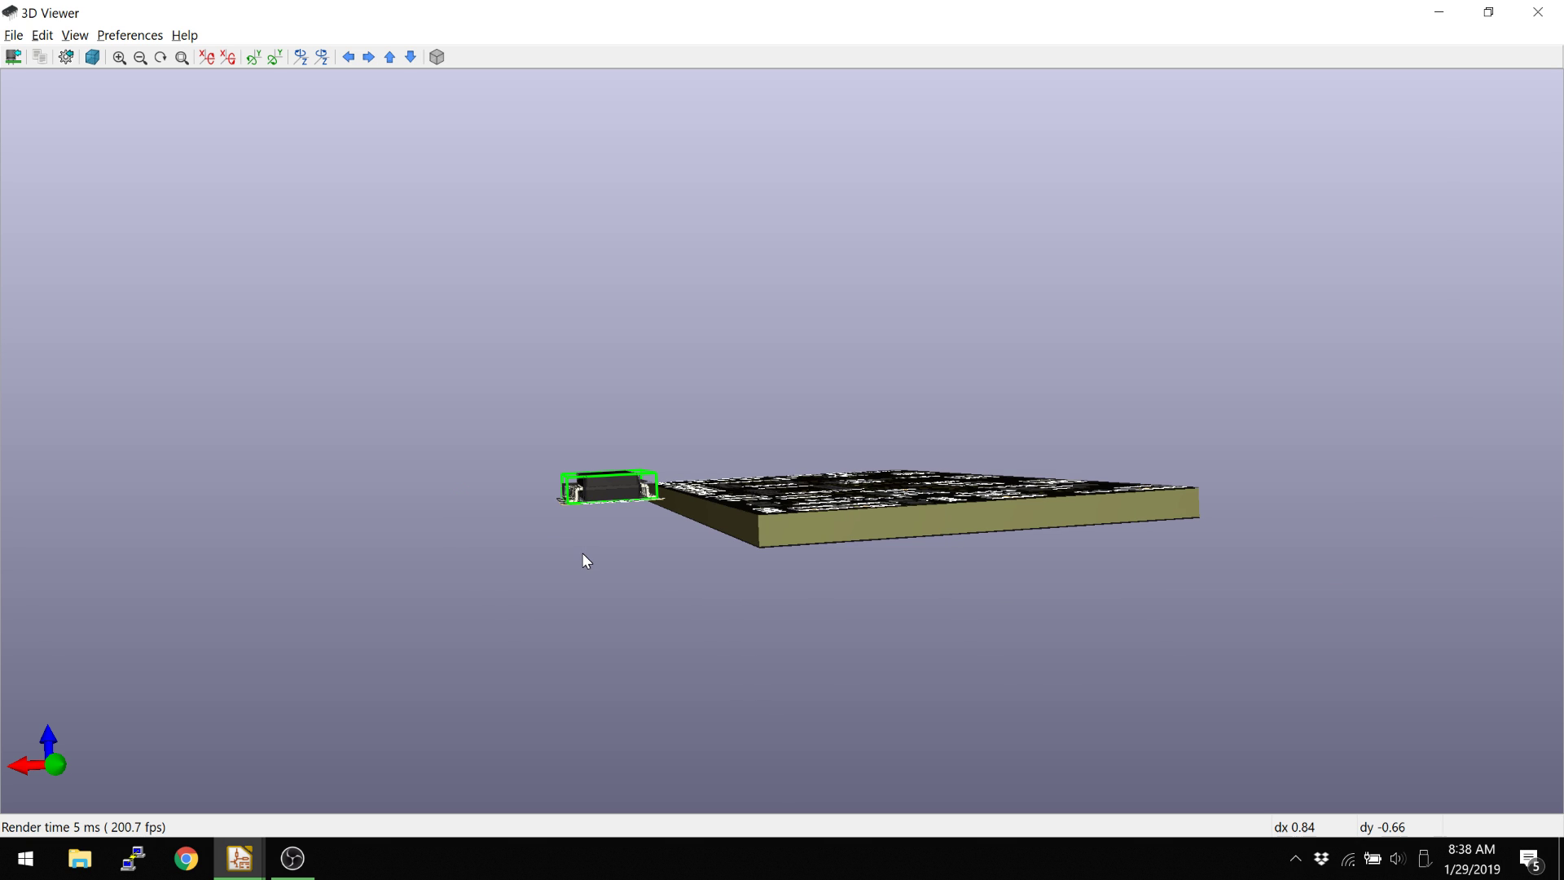
drag(584, 555, 1067, 565)
middle_drag(1068, 565, 933, 505)
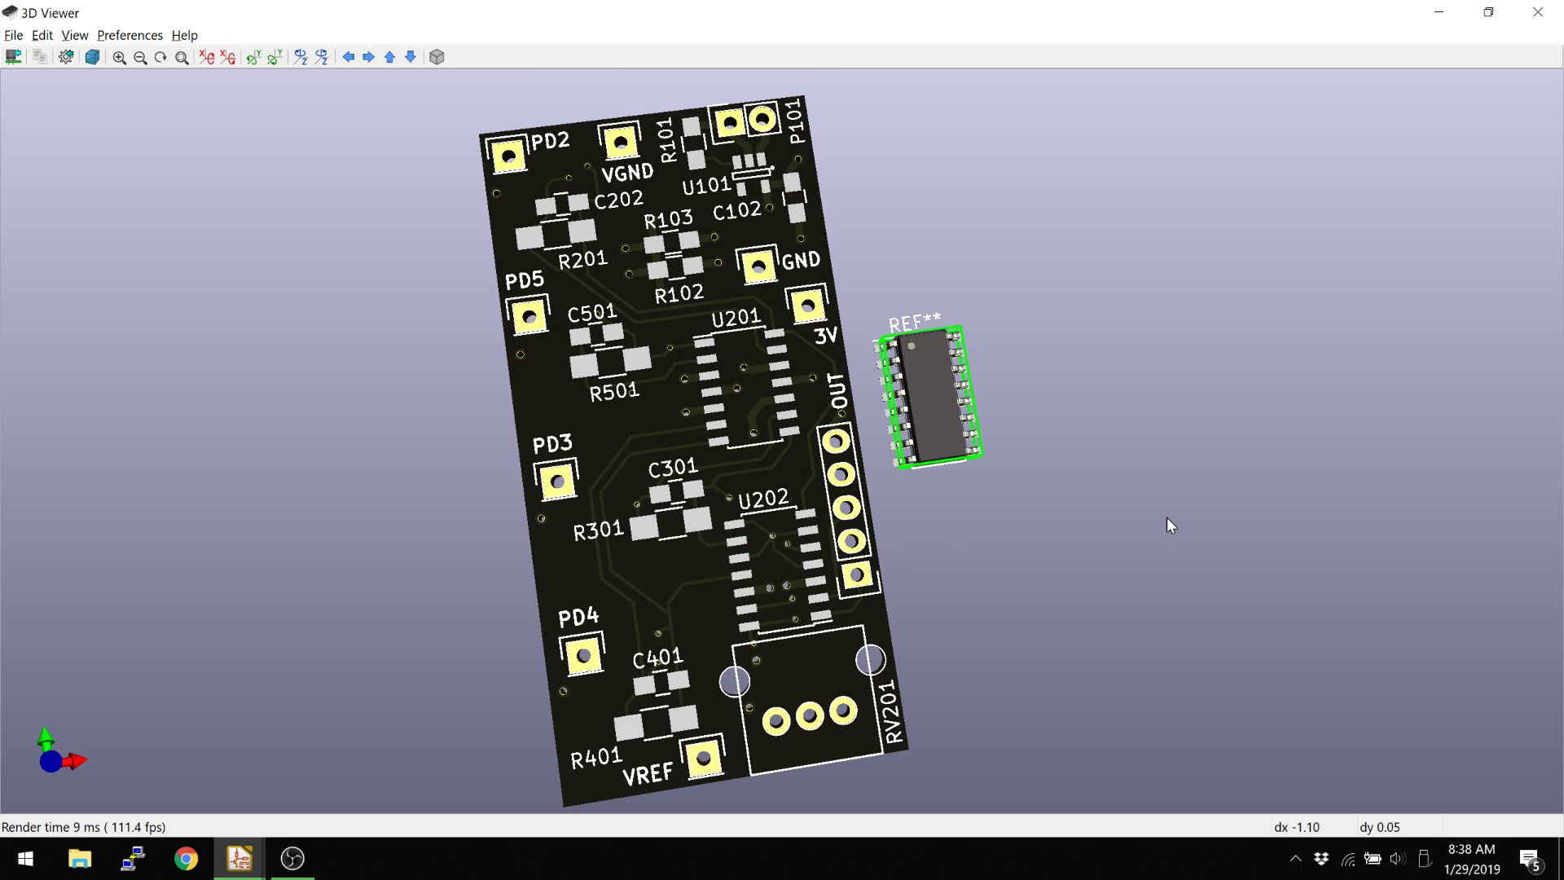
Step: Pan the board and REF** chip, then rotate the board flat into a top-down view
middle_drag(1167, 519, 1055, 558)
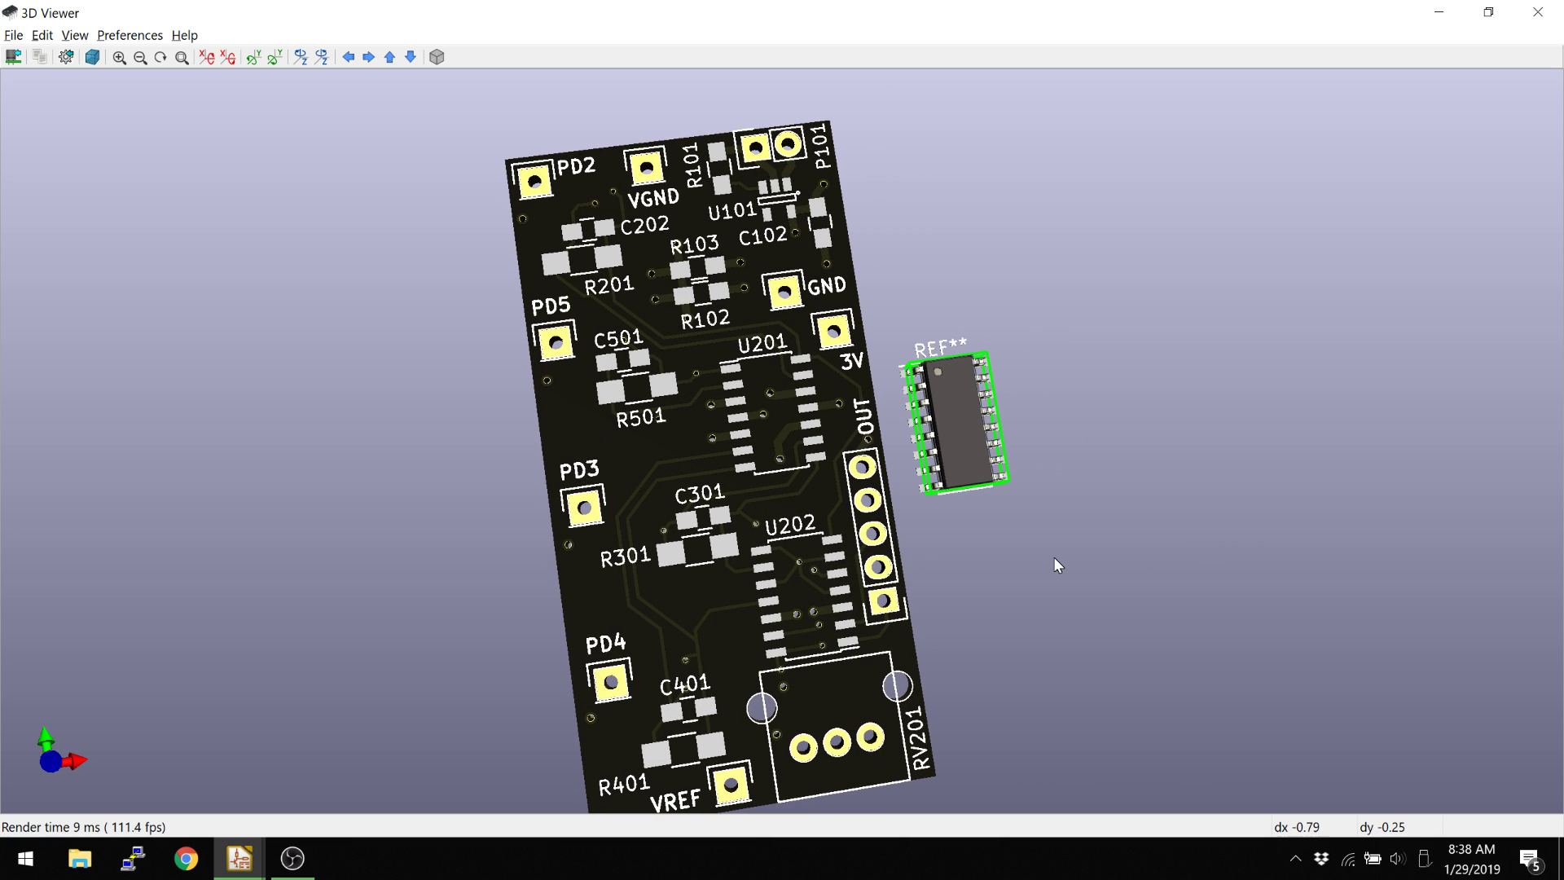
scroll(1055, 559, down, 3)
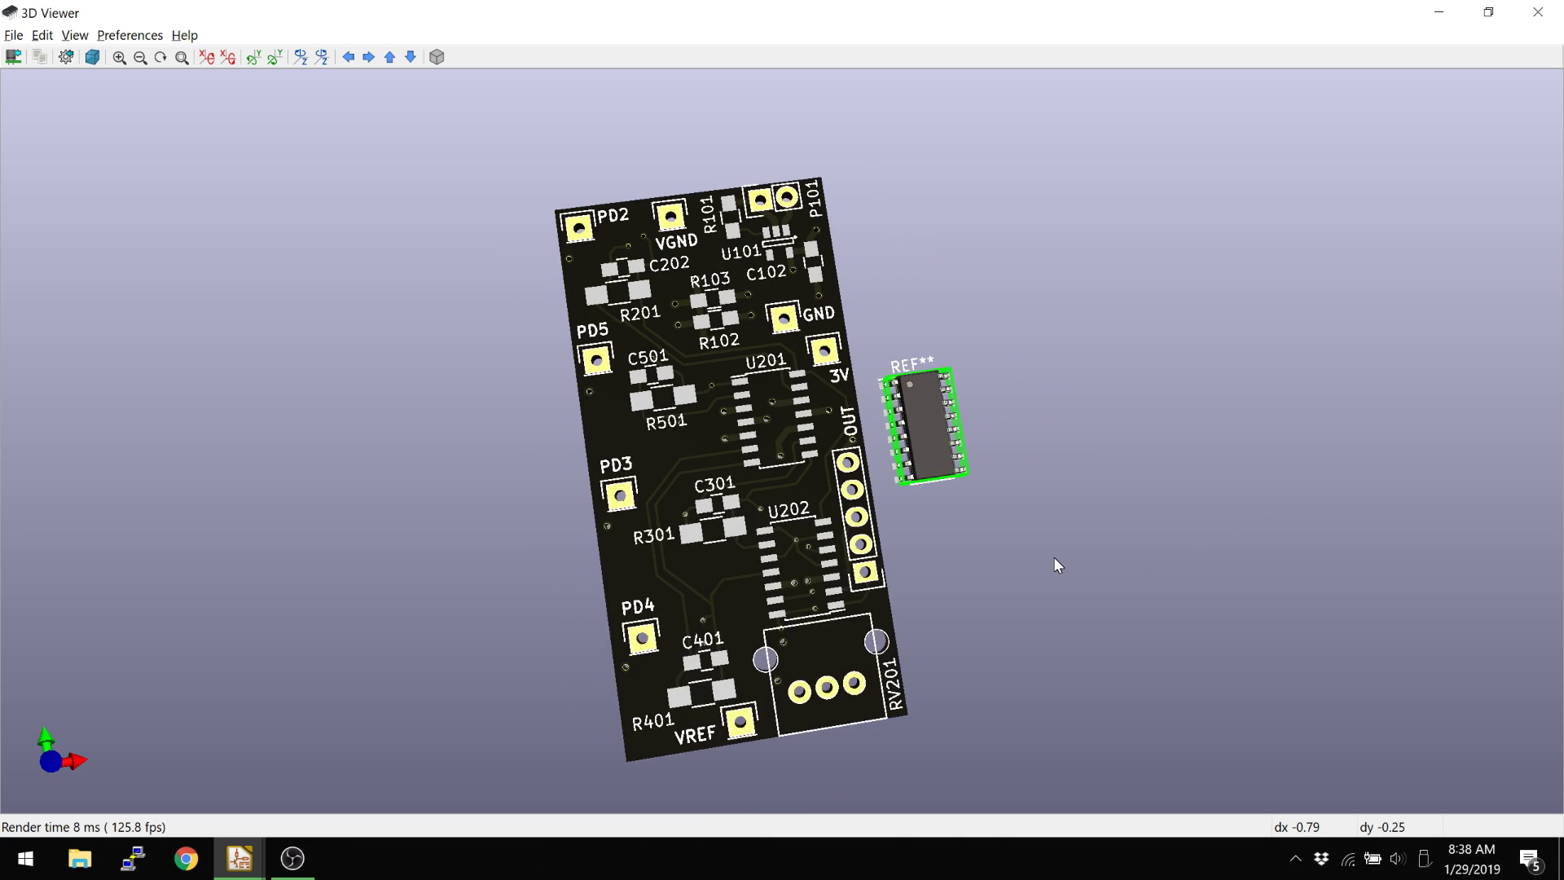
scroll(1055, 559, up, 2)
middle_drag(1055, 558, 981, 531)
right_click(982, 530)
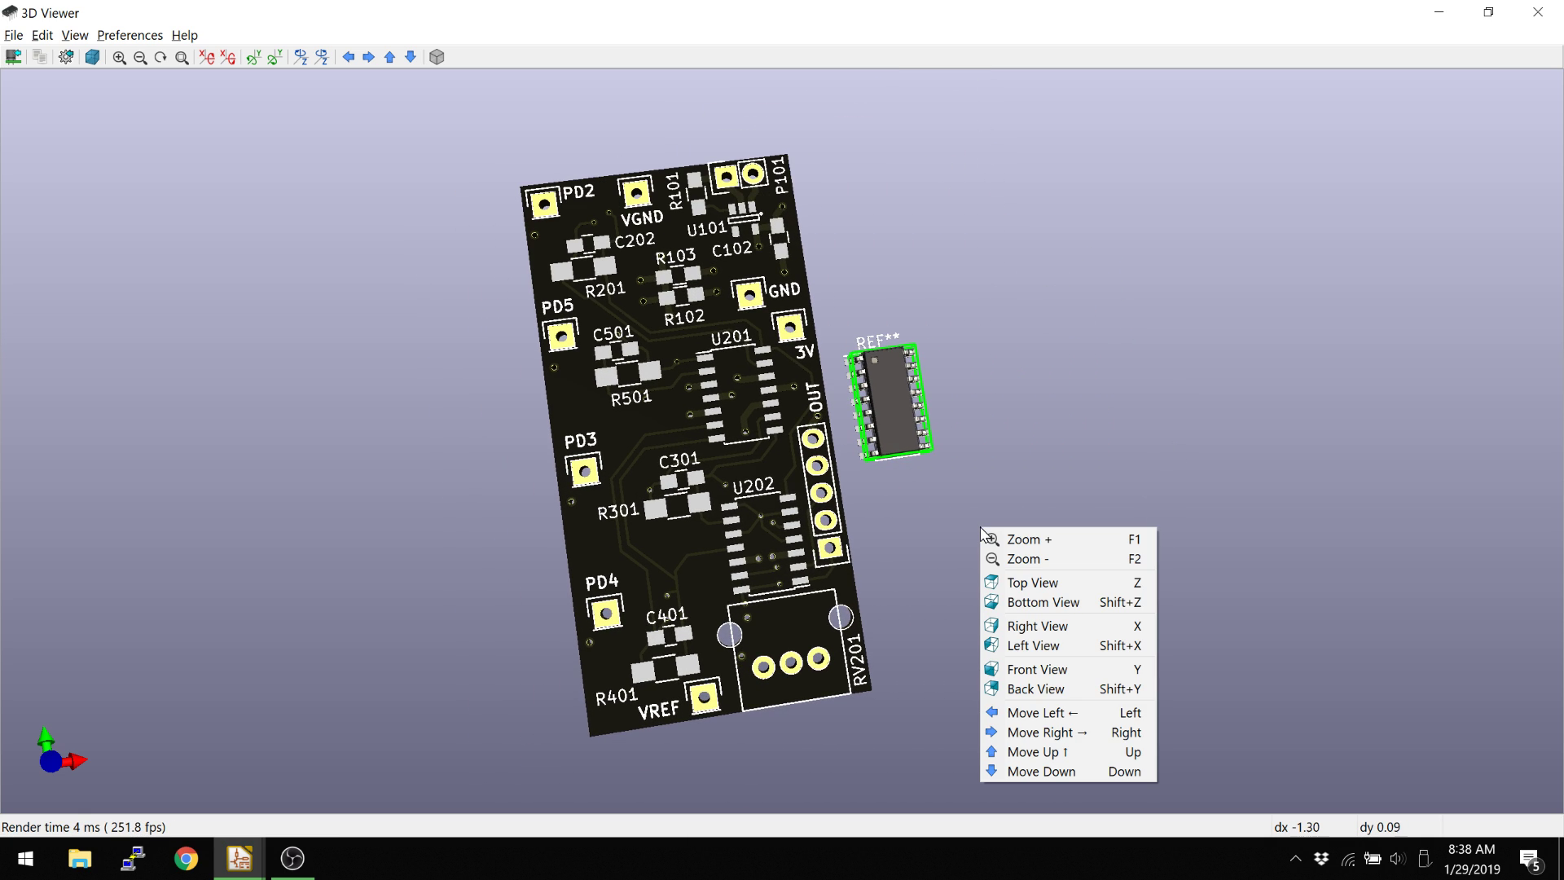
drag(943, 531, 843, 513)
drag(257, 225, 759, 513)
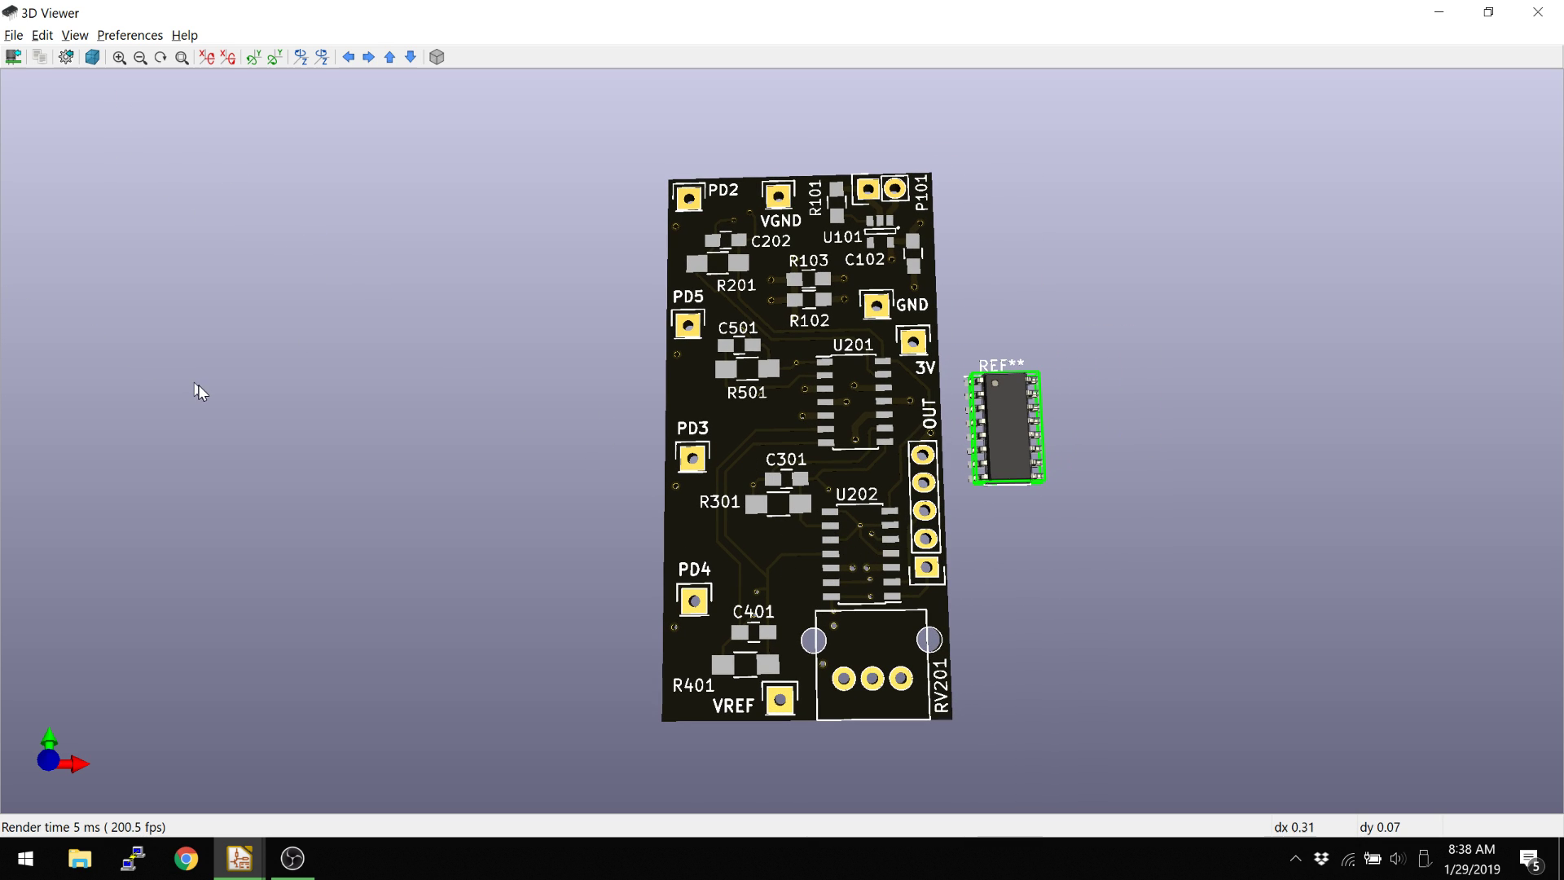
mouse_move(716, 604)
mouse_down()
mouse_move(712, 624)
mouse_move(712, 609)
mouse_up()
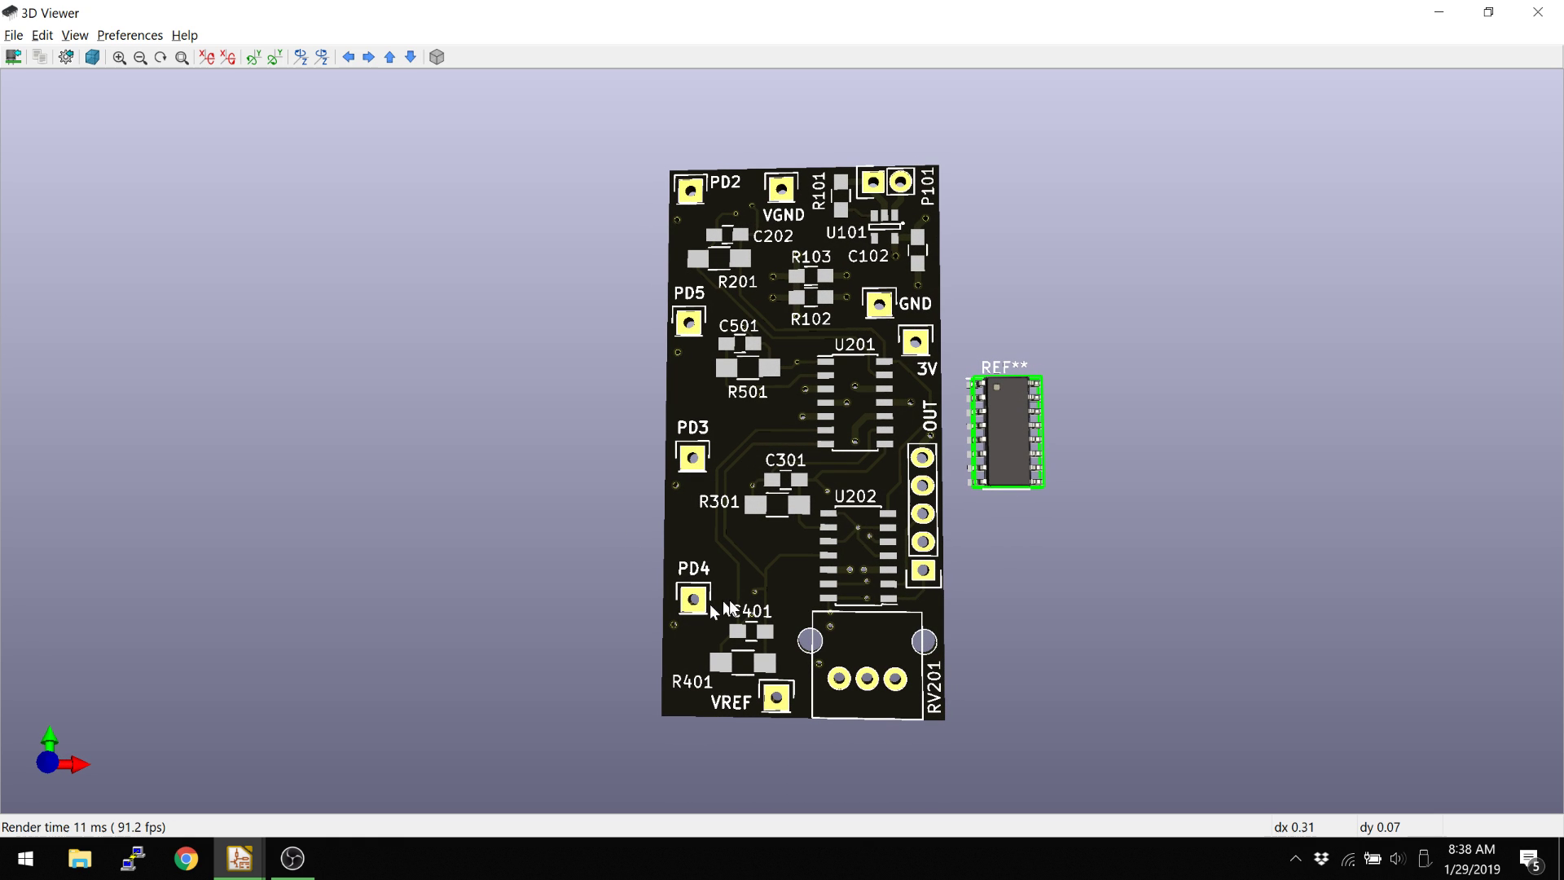
Step: Turn off Realistic mode in the 3D display options
click(66, 56)
key(Escape)
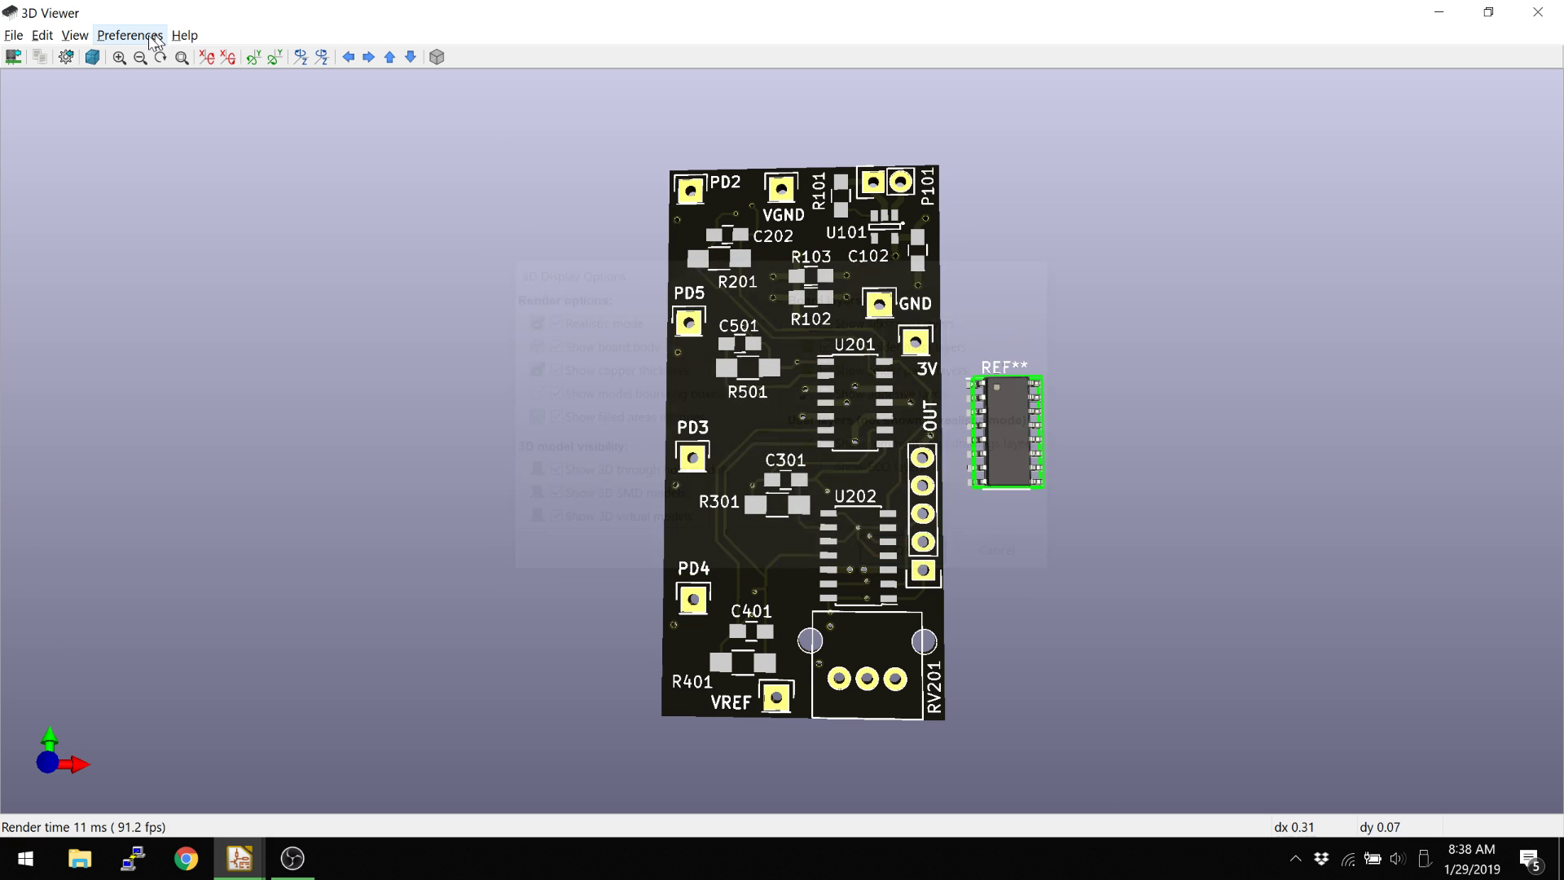
click(131, 35)
click(145, 83)
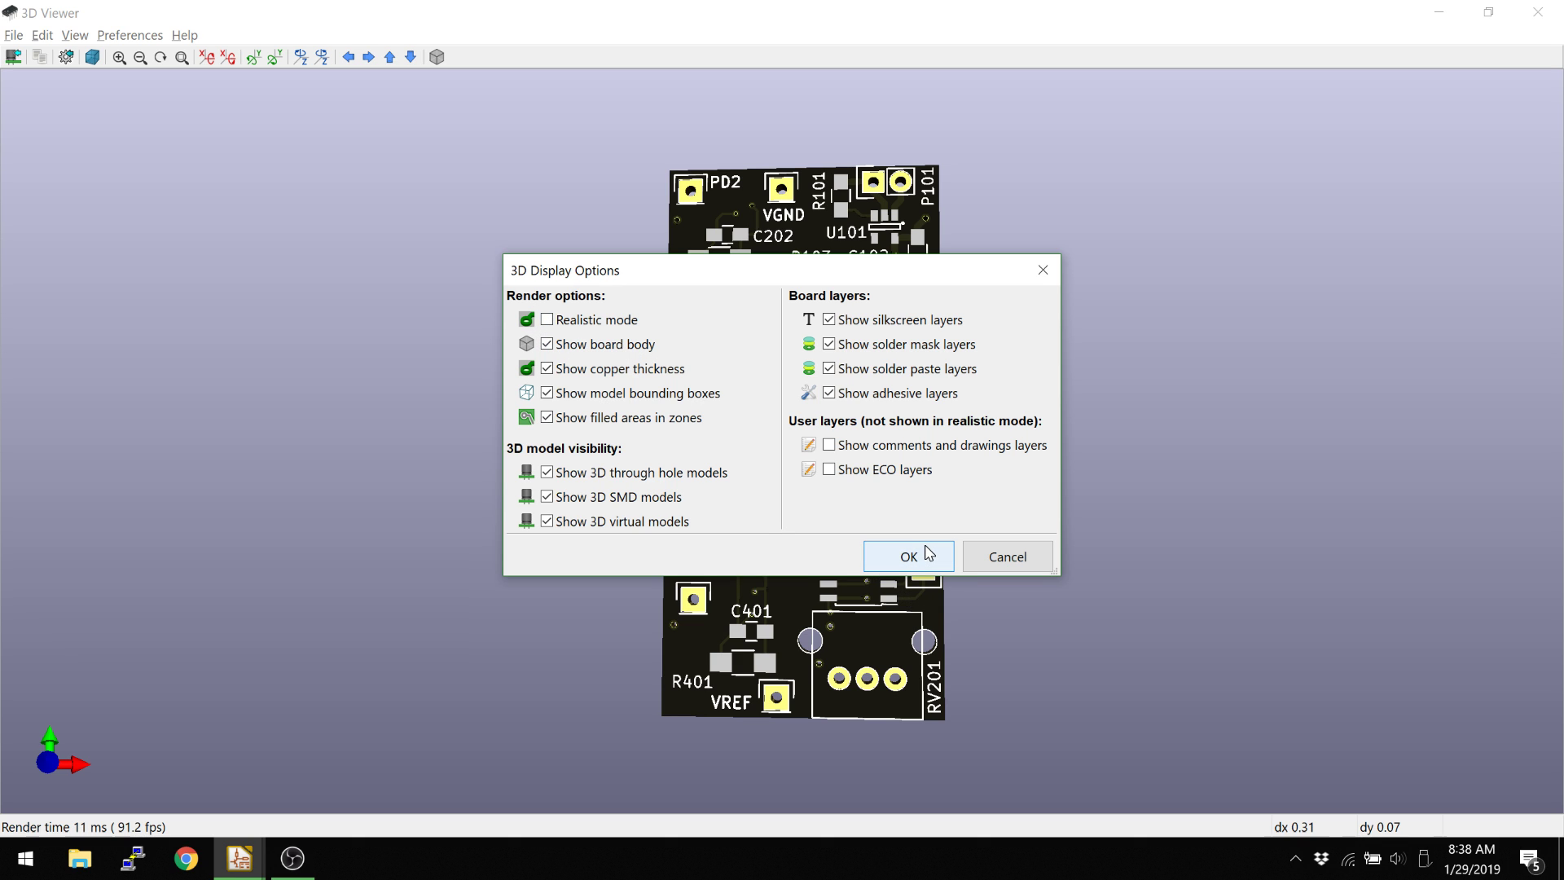
click(929, 556)
Step: Orbit the purple-rendered board to inspect its underside
drag(785, 570, 910, 454)
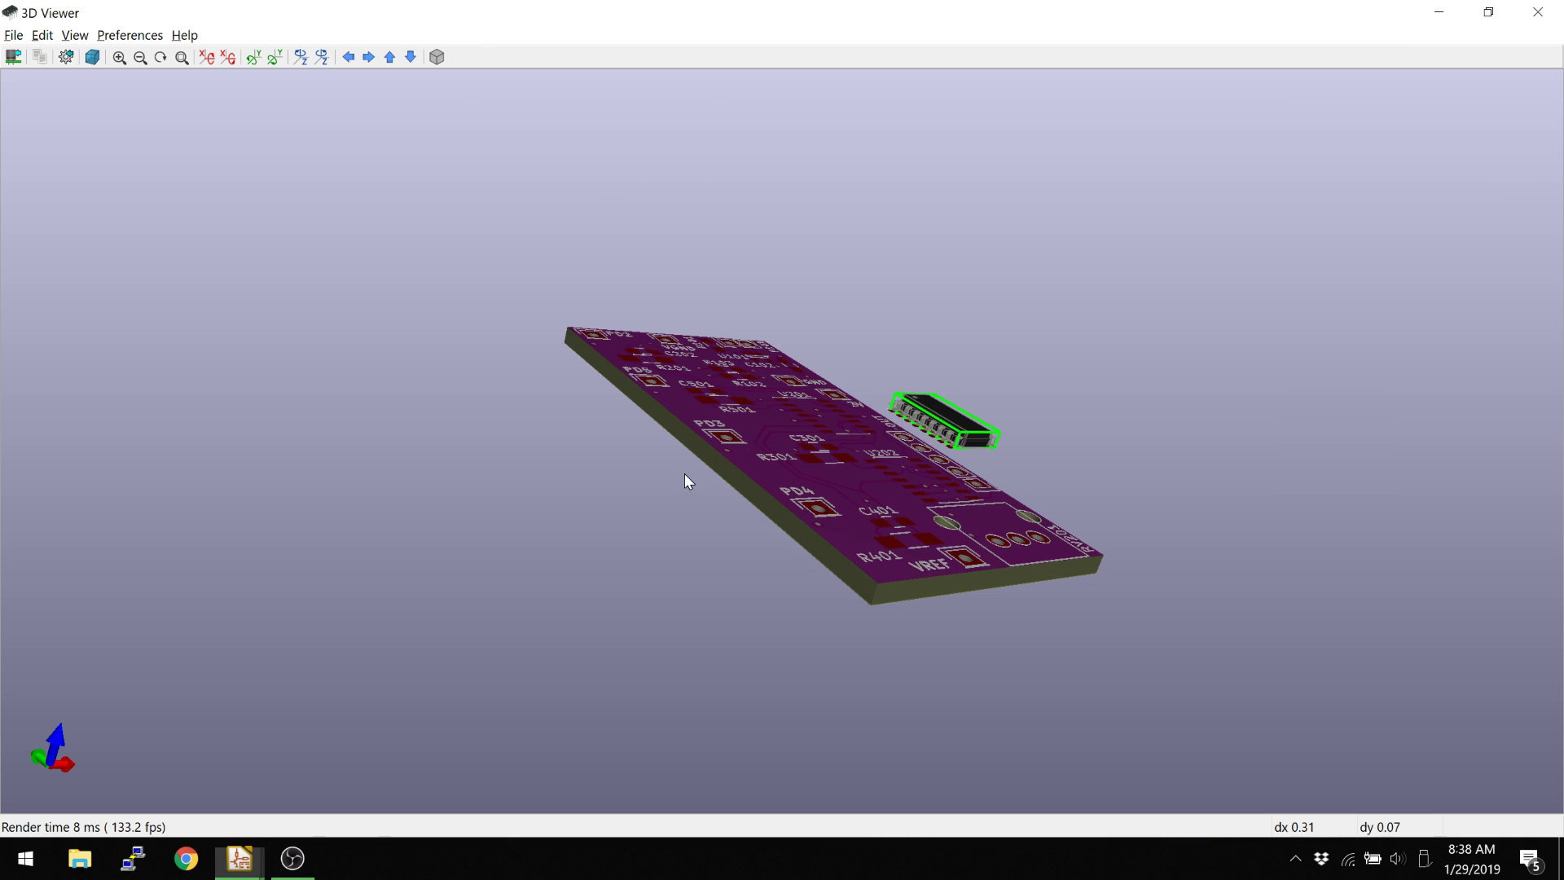
drag(684, 481, 454, 305)
click(75, 35)
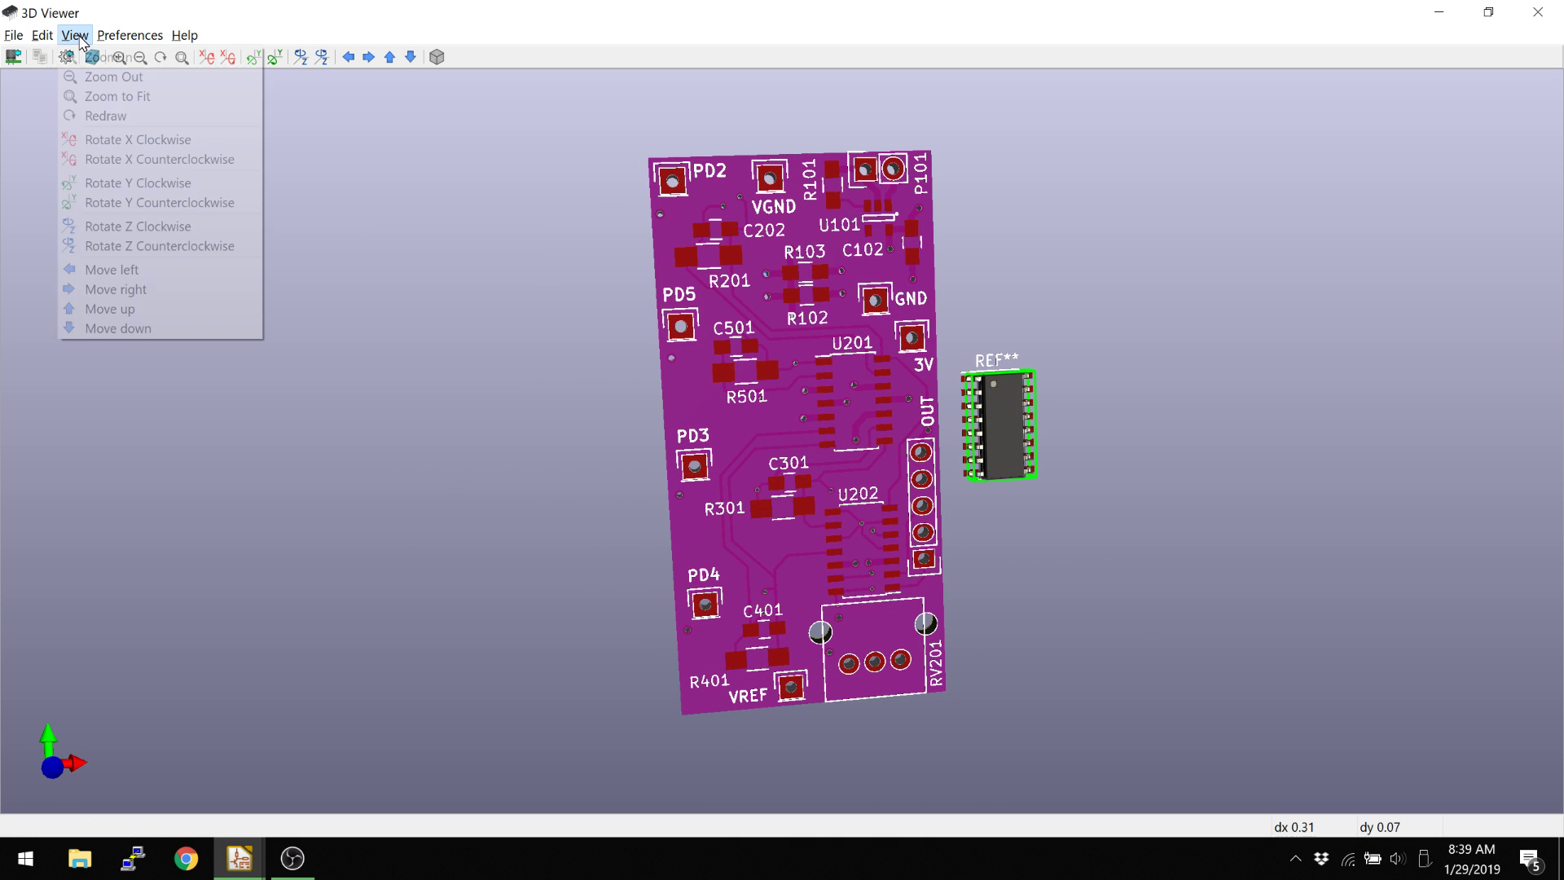
Step: Enable Realistic mode and hide the board body in the 3D display options
mouse_move(118, 37)
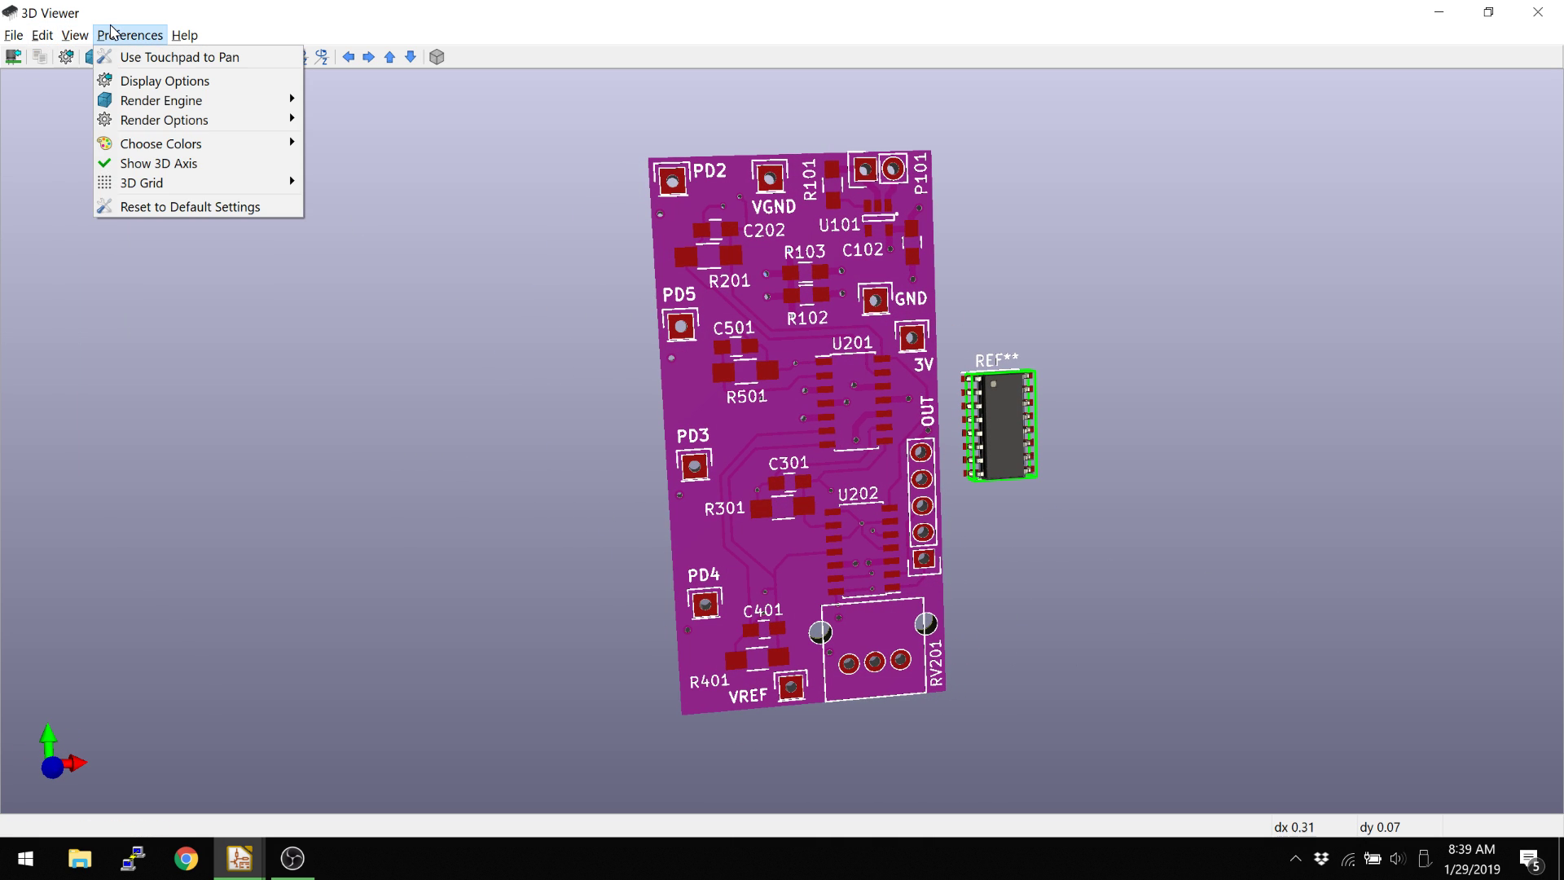
click(127, 81)
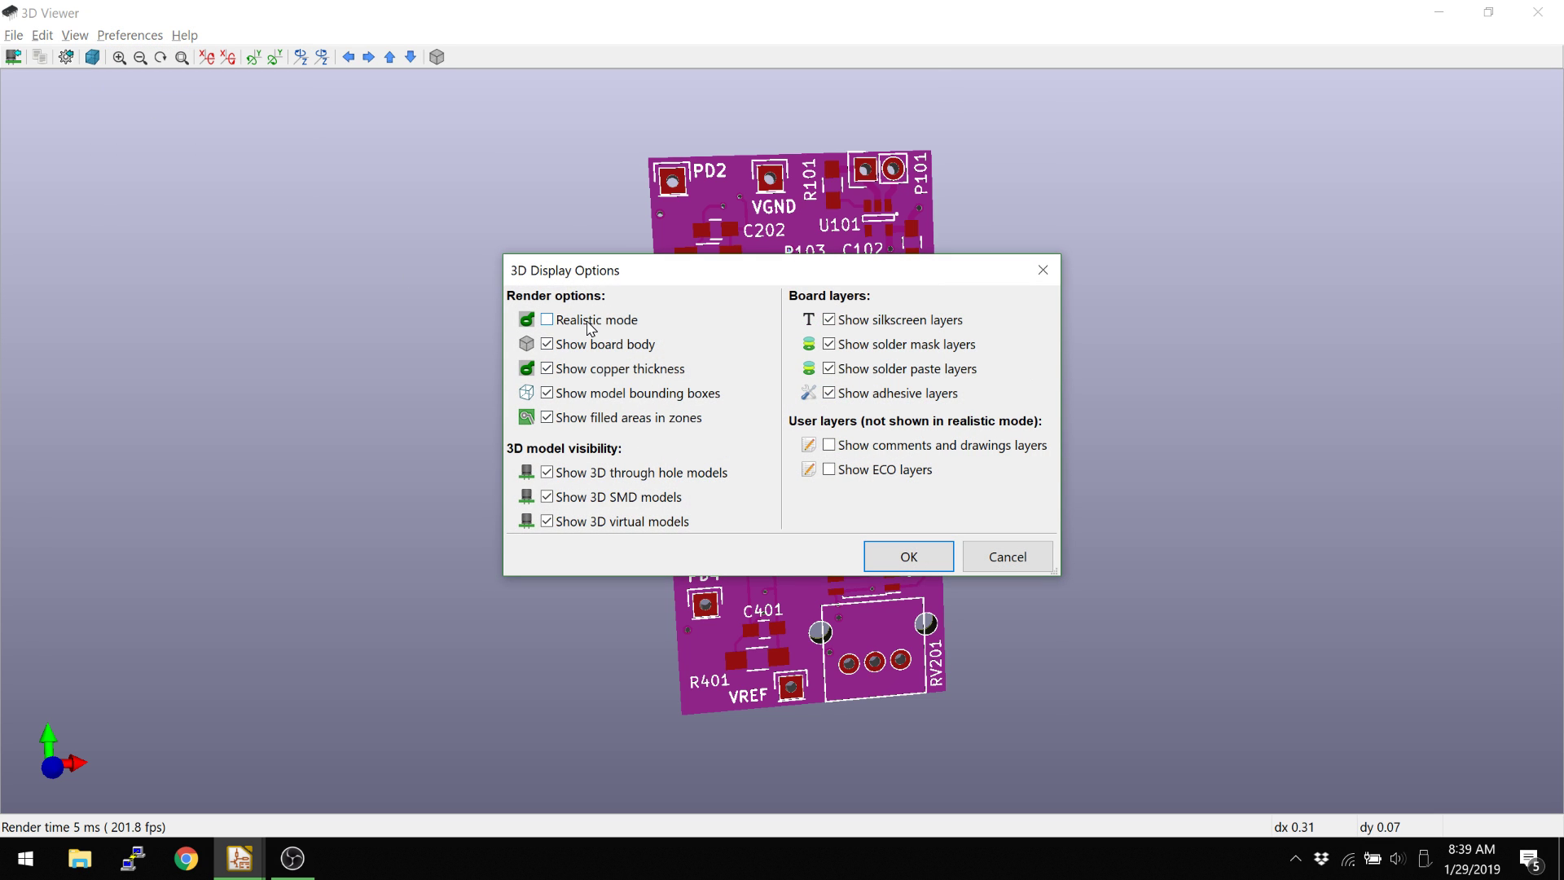
click(889, 557)
Step: Orbit the bodiless board edge-on, snap to front view, and tilt it to inspect the layers
scroll(783, 458, up, 2)
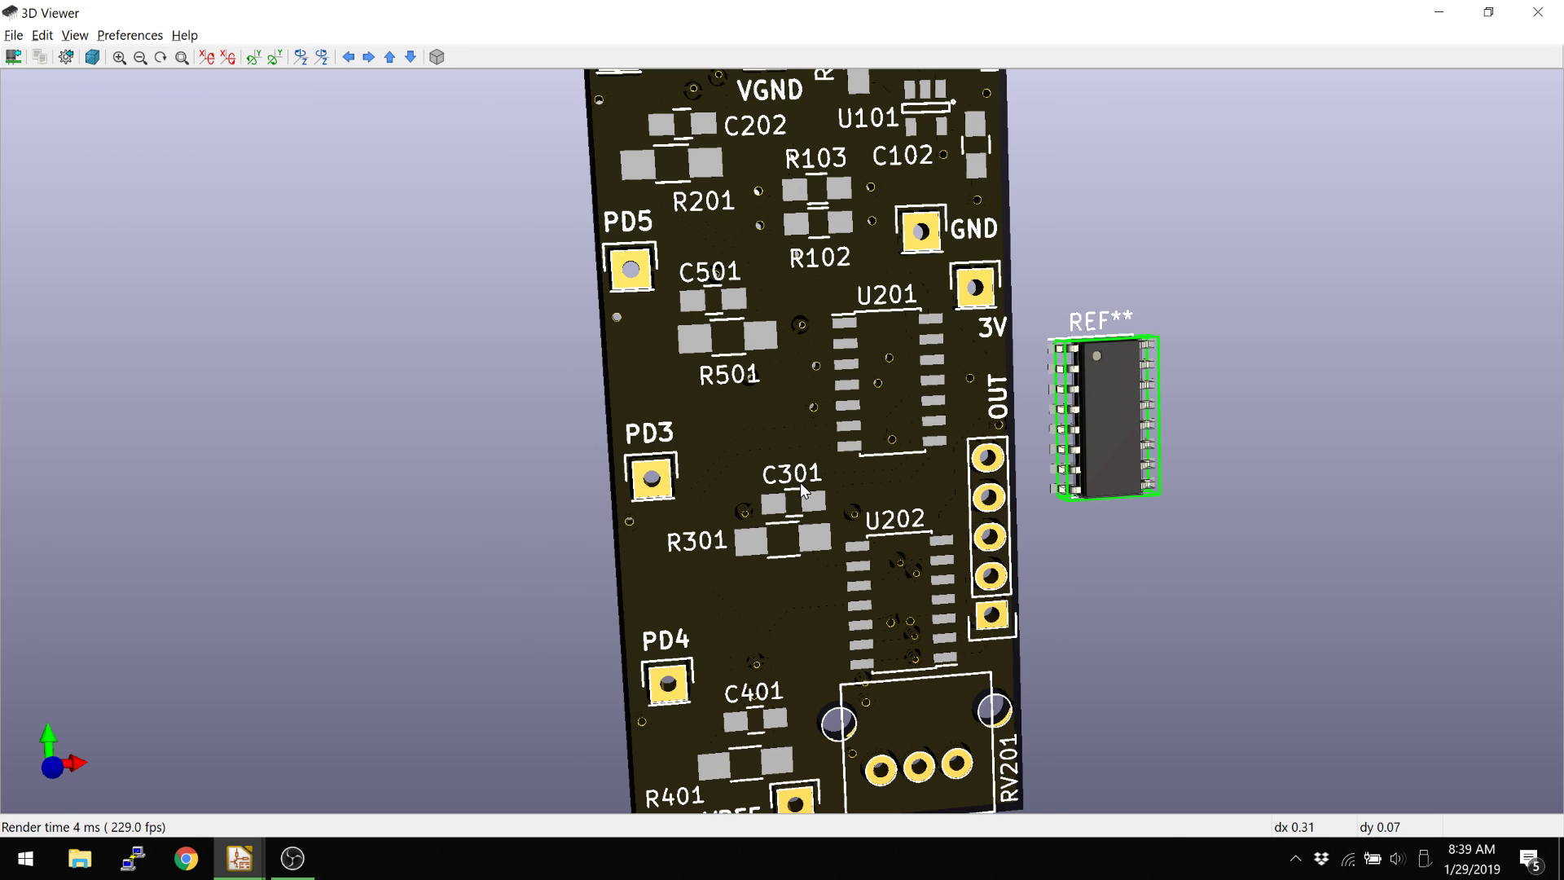
scroll(913, 464, down, 1)
drag(914, 466, 822, 341)
scroll(746, 292, up, 3)
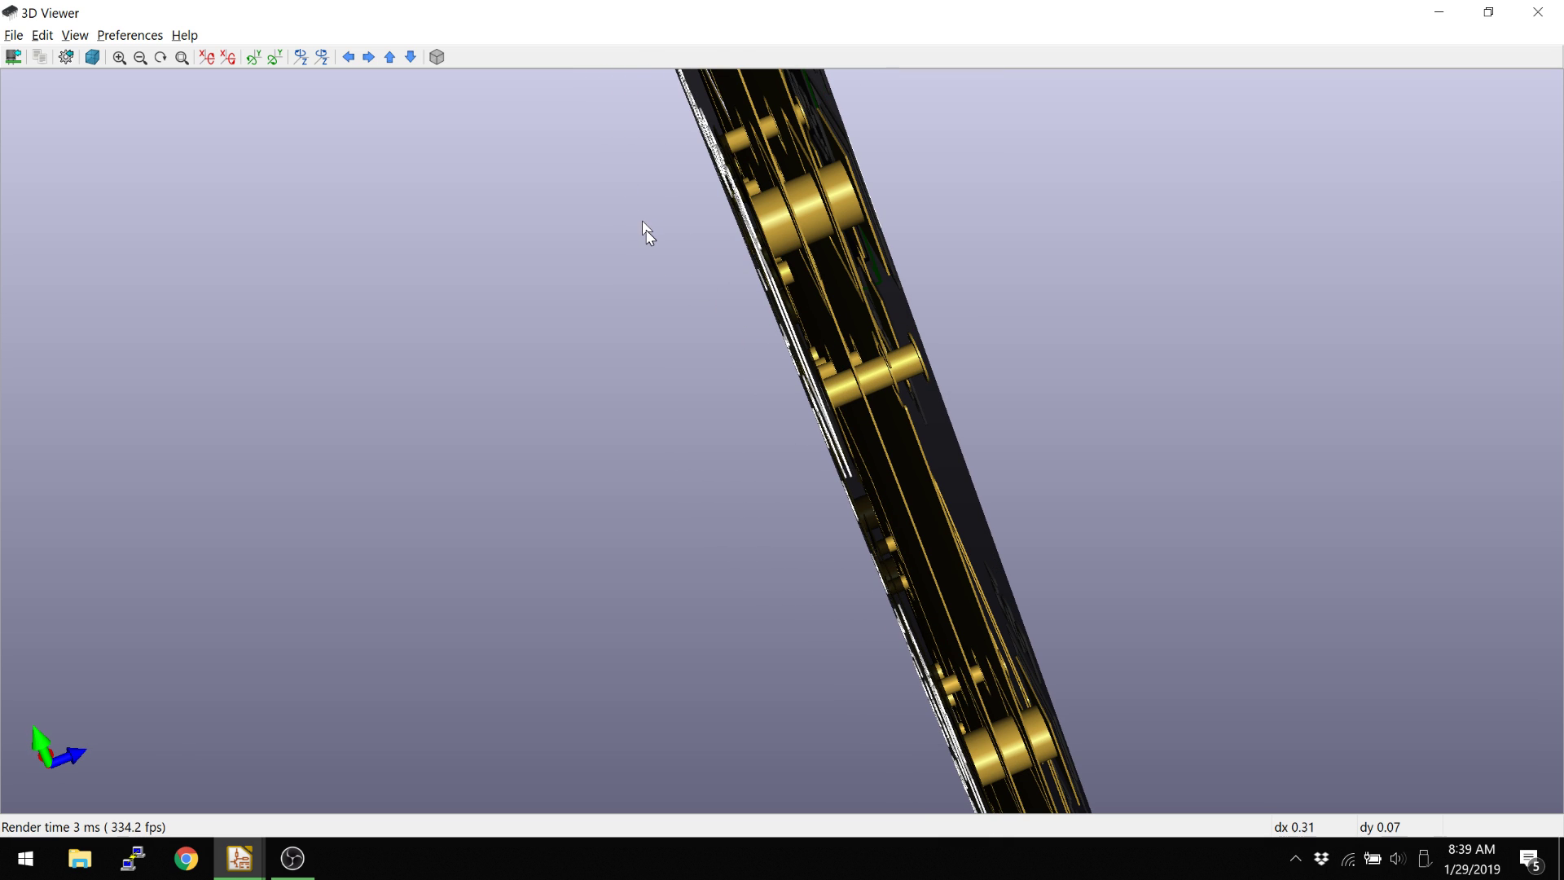
key(y)
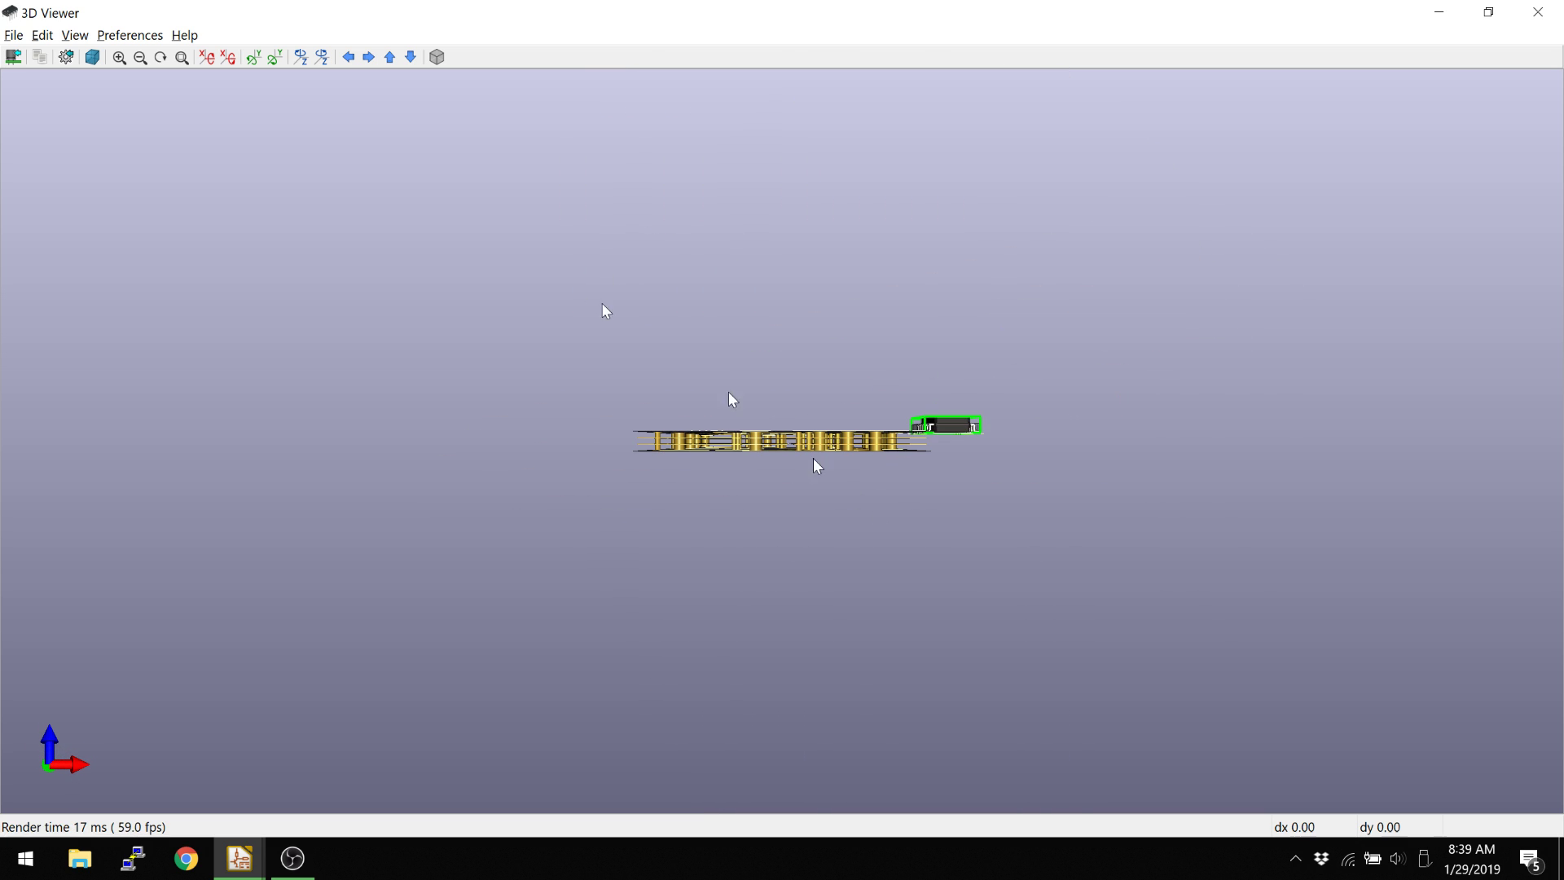
scroll(798, 504, up, 5)
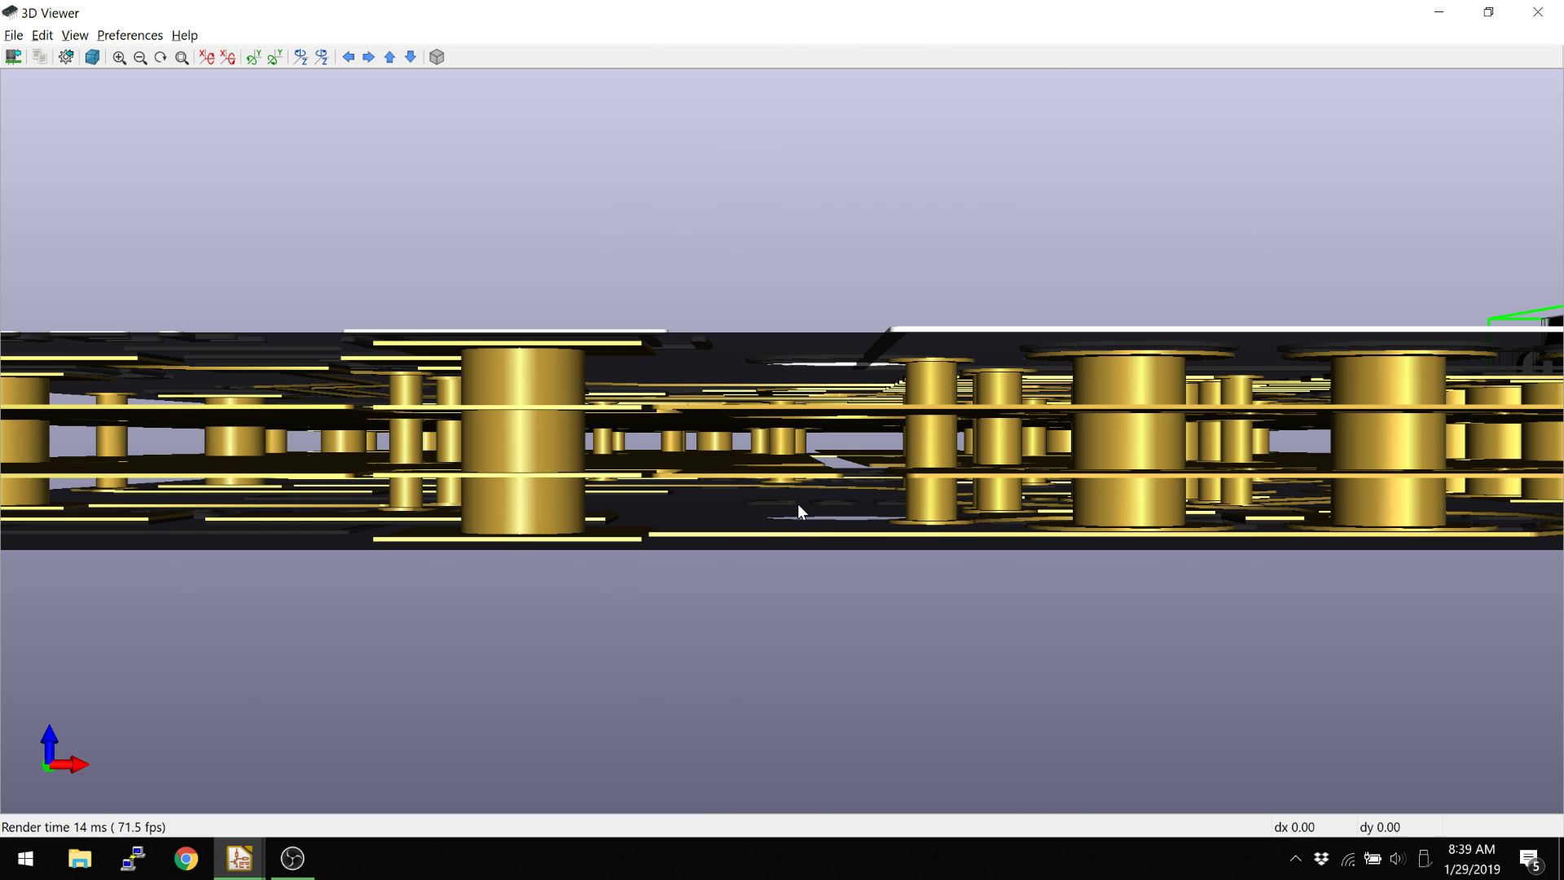
drag(696, 477, 765, 486)
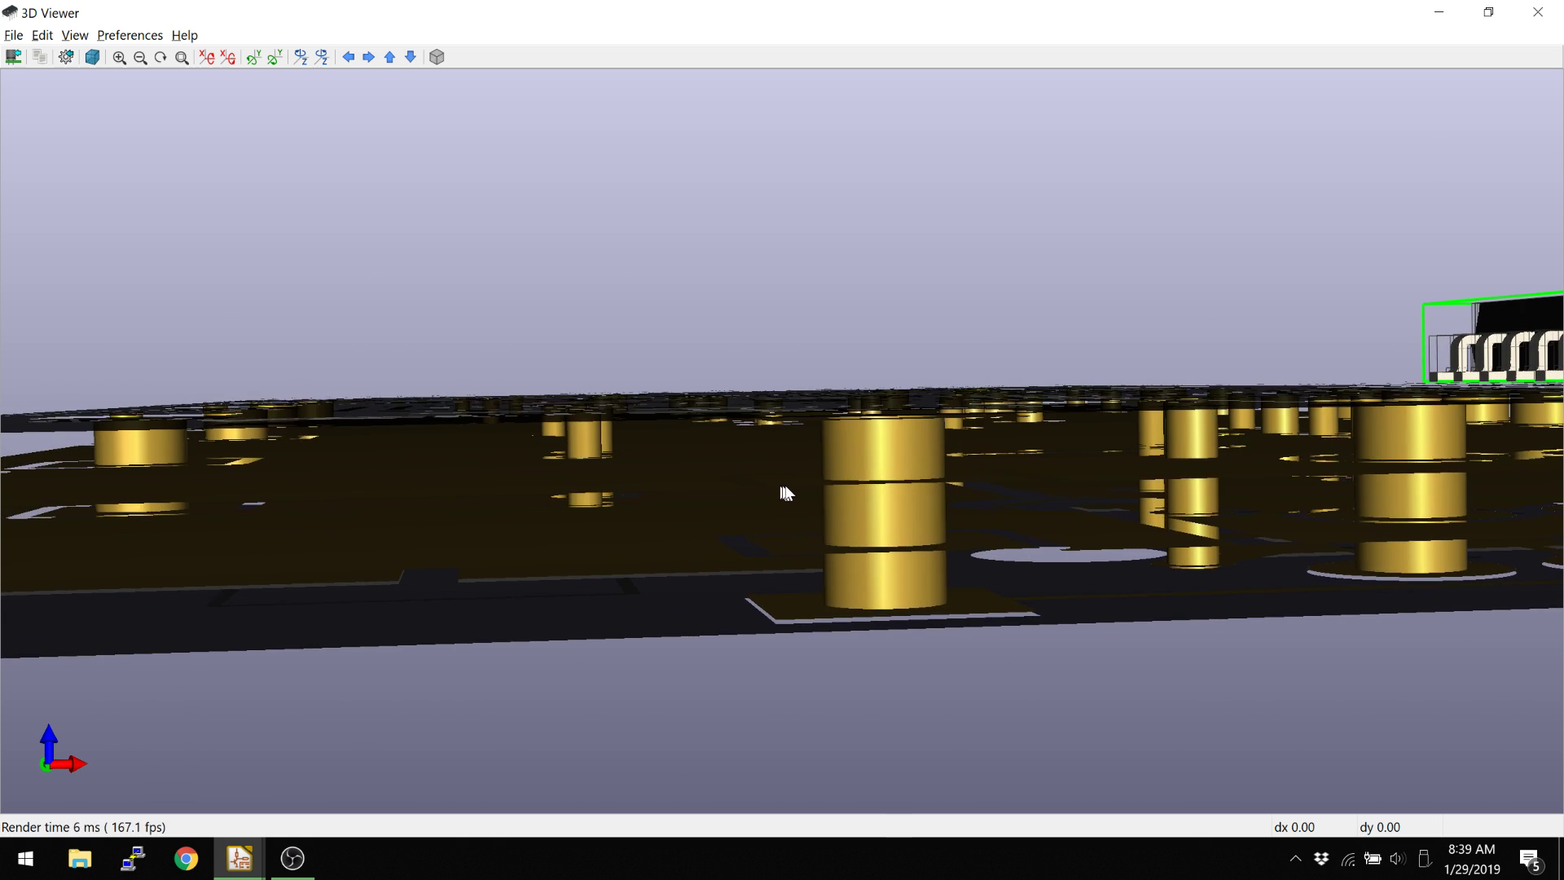
drag(784, 493, 680, 491)
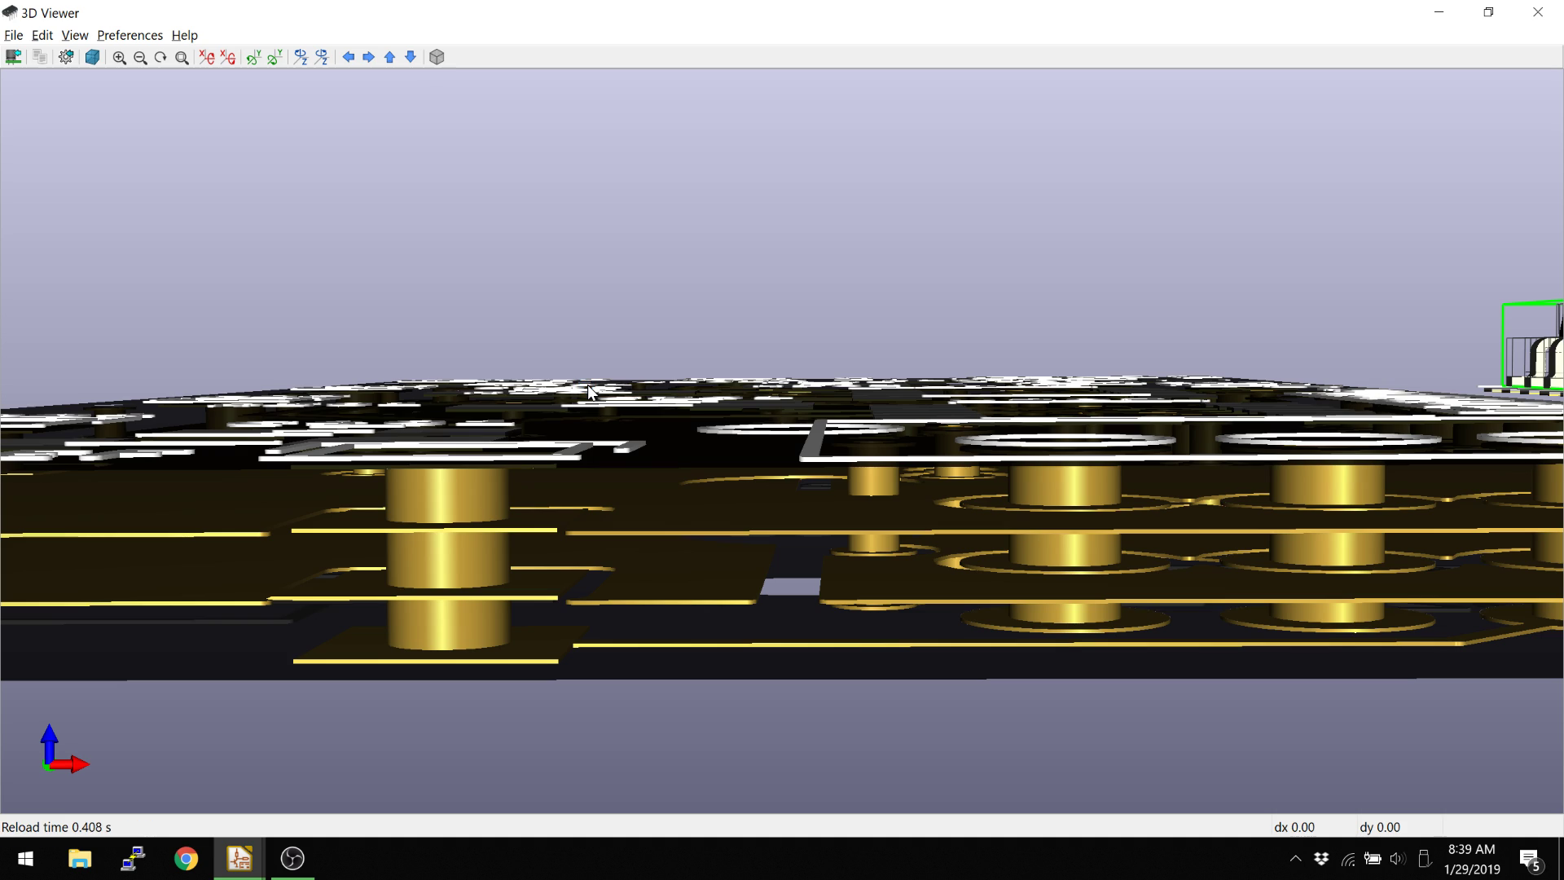
Step: From top view, show the board body and hide 3D through-hole models
key(z)
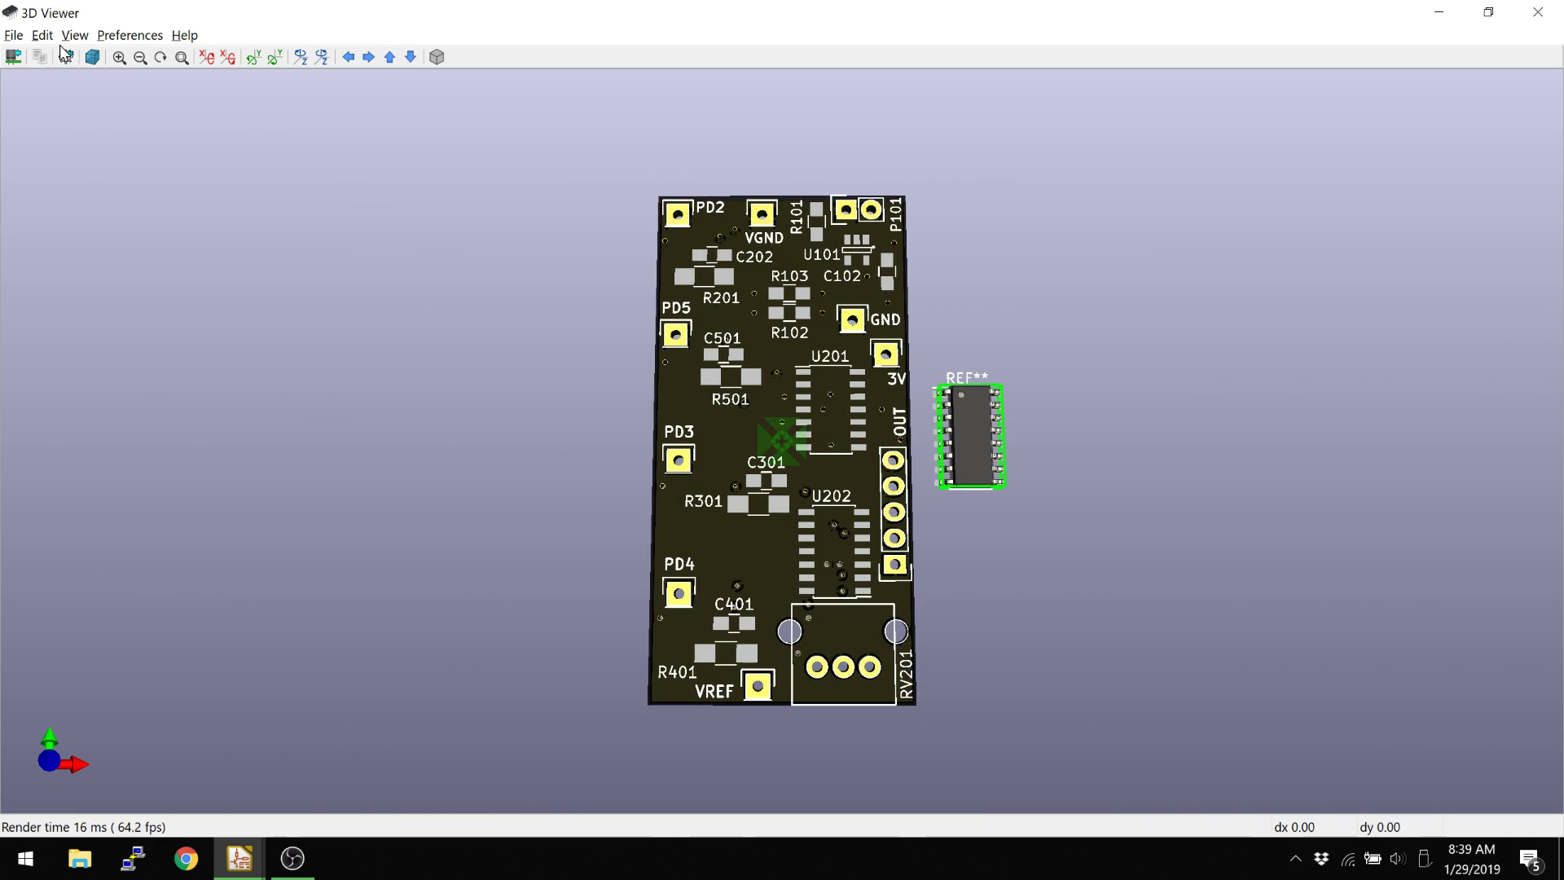
click(75, 35)
click(67, 72)
click(66, 57)
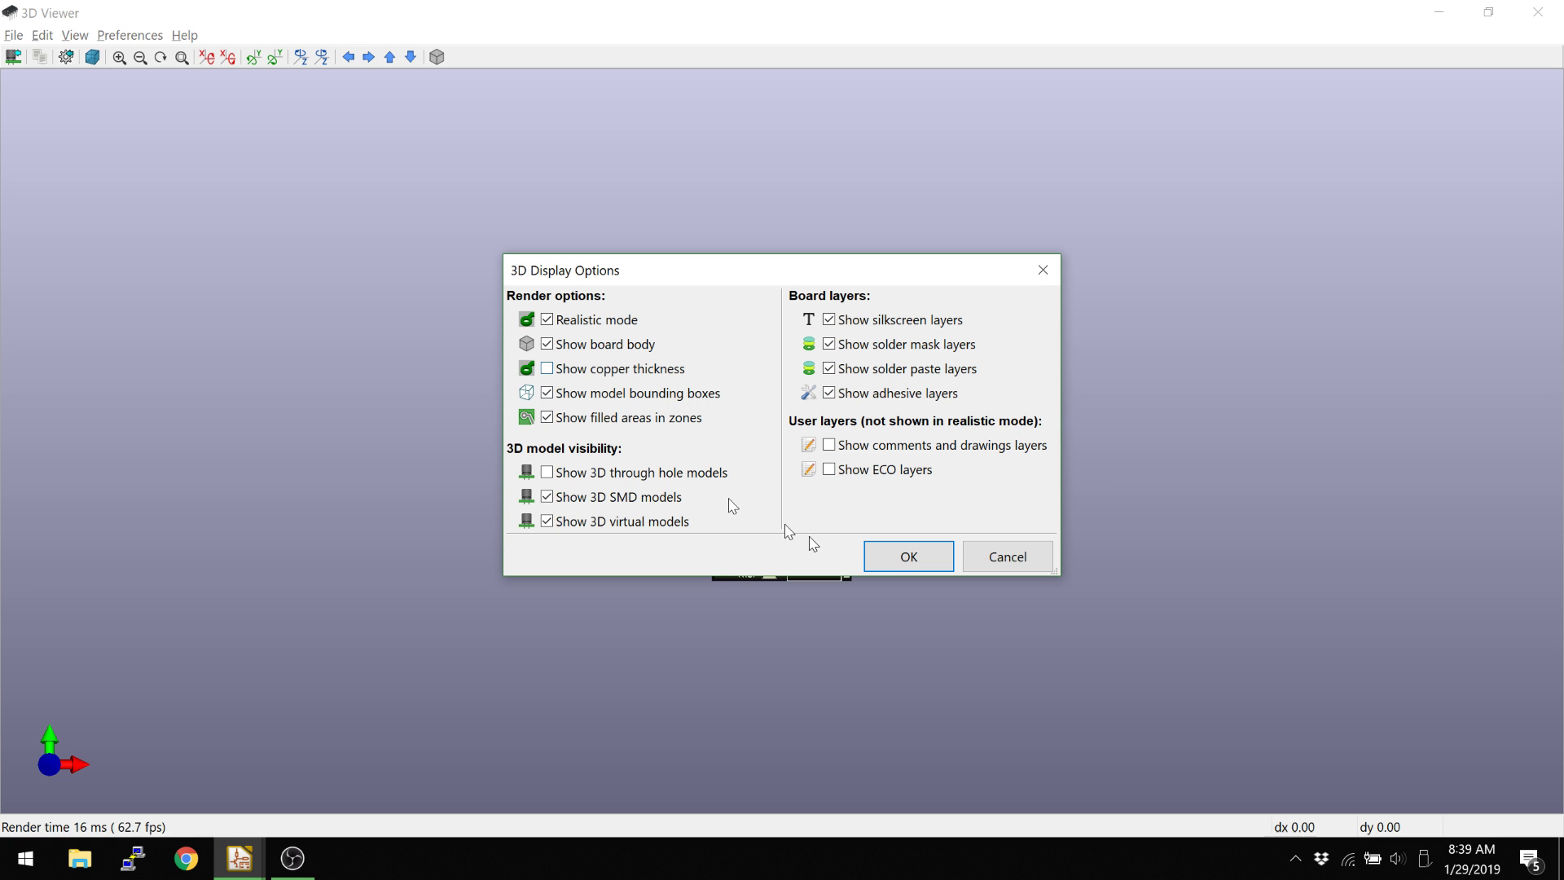
click(909, 557)
Step: Tilt the board obliquely and turn on copper thickness in the display options
scroll(799, 560, up, 5)
drag(799, 560, 568, 538)
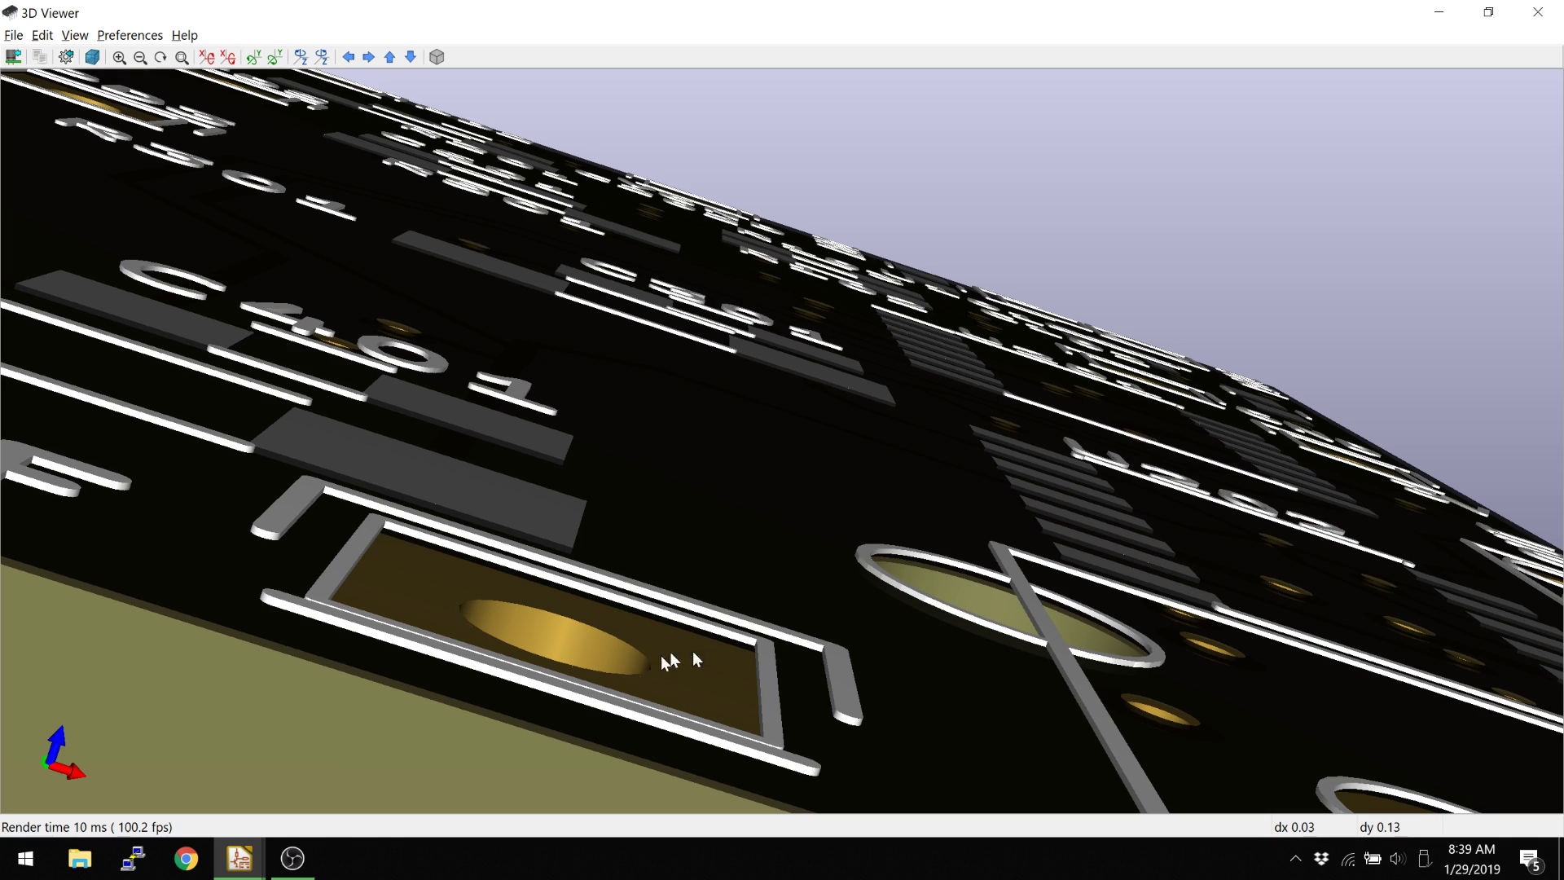
click(66, 57)
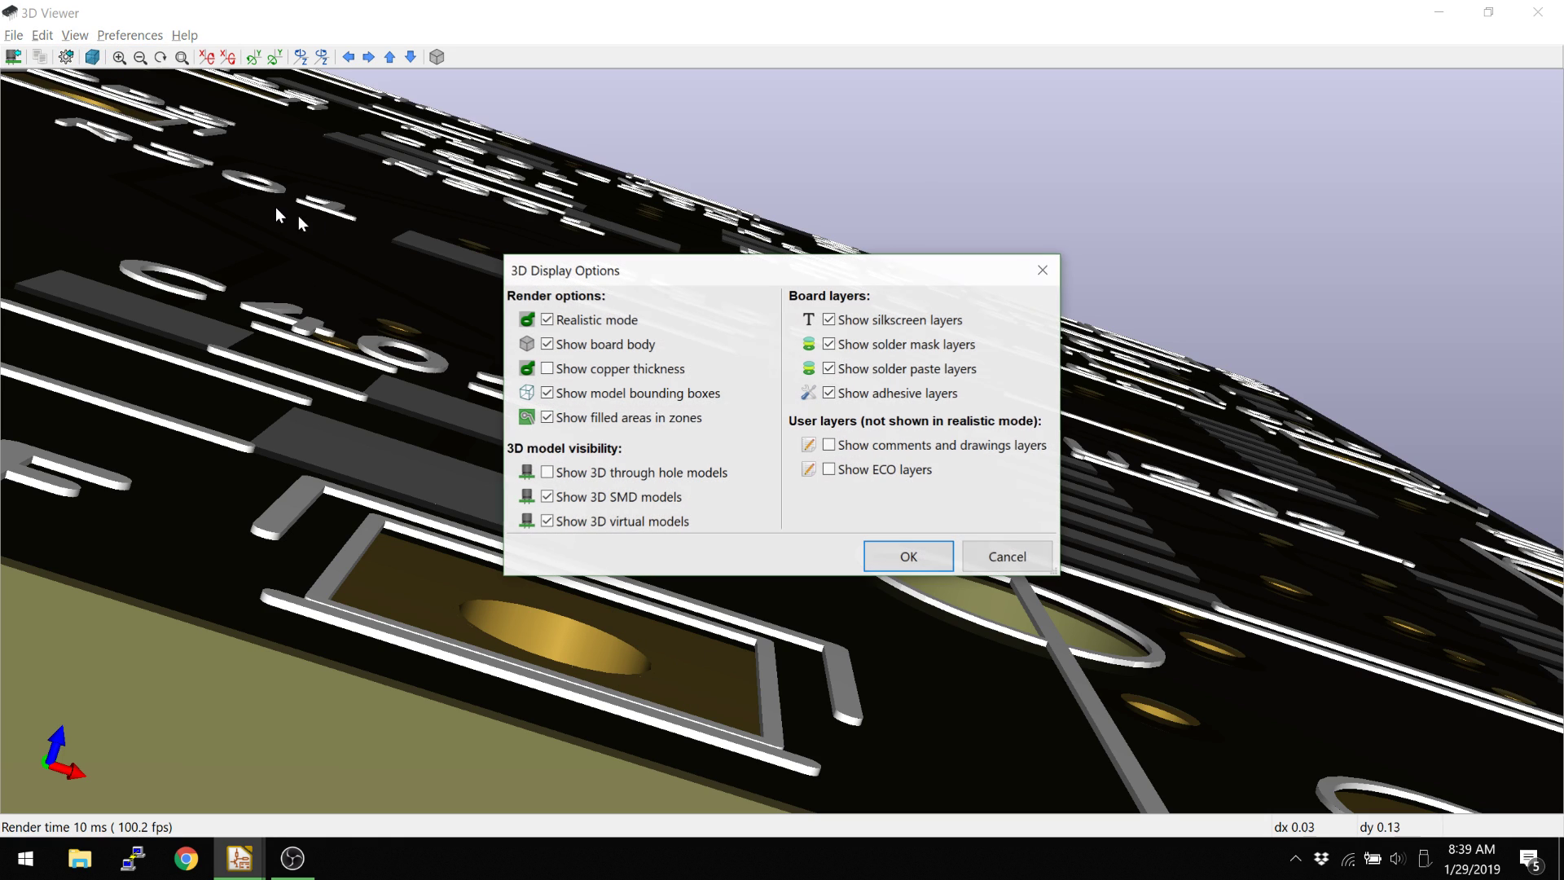
click(894, 552)
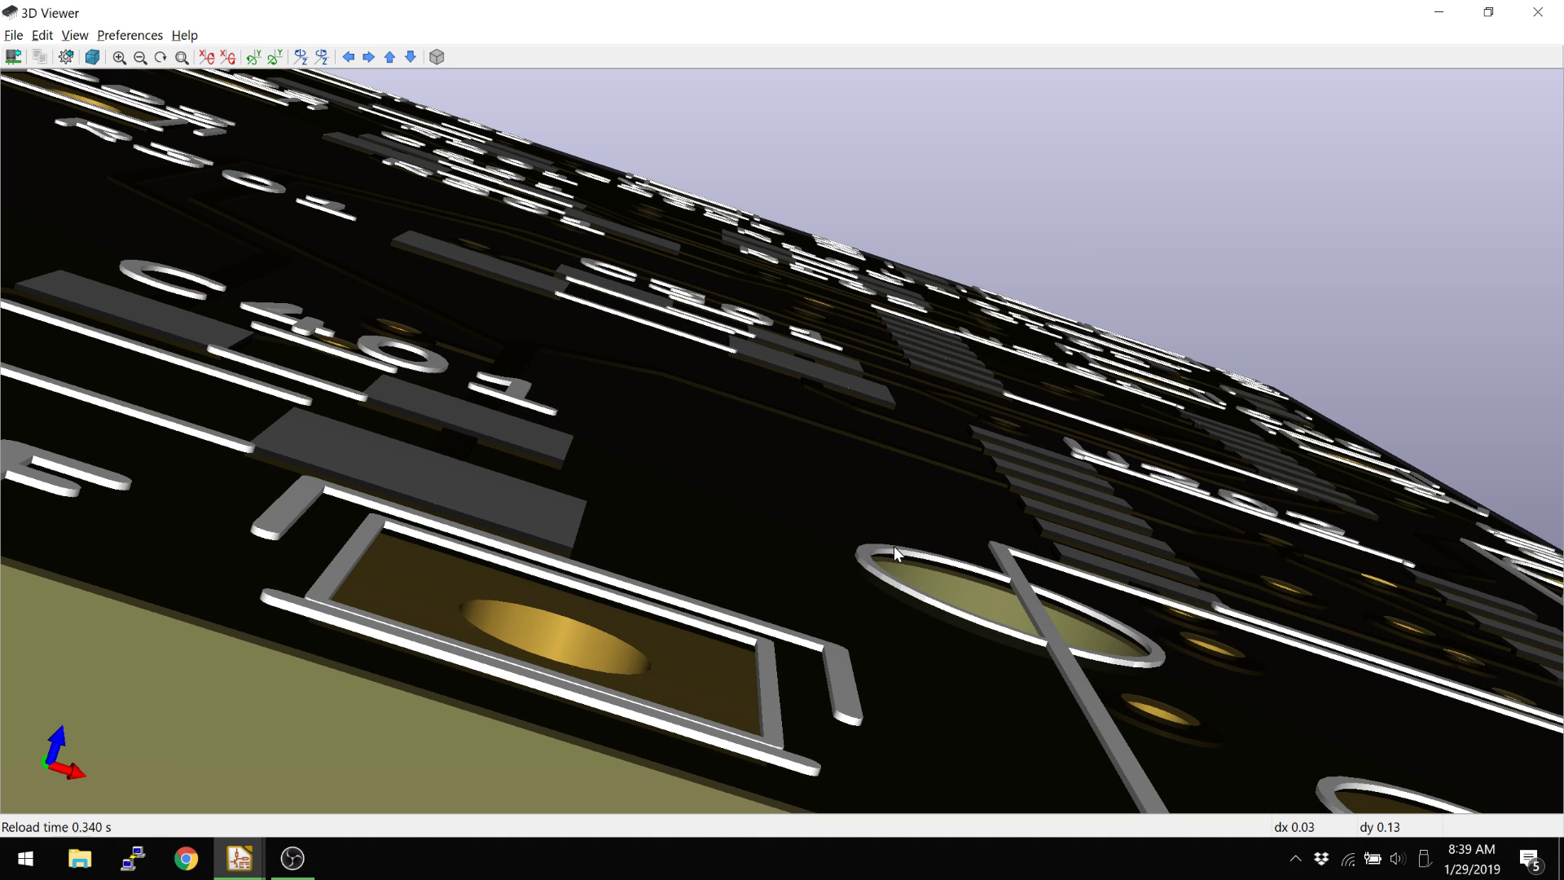
Step: Zoom in, return to top-down view, and shift diagonally across the board
scroll(1255, 567, up, 5)
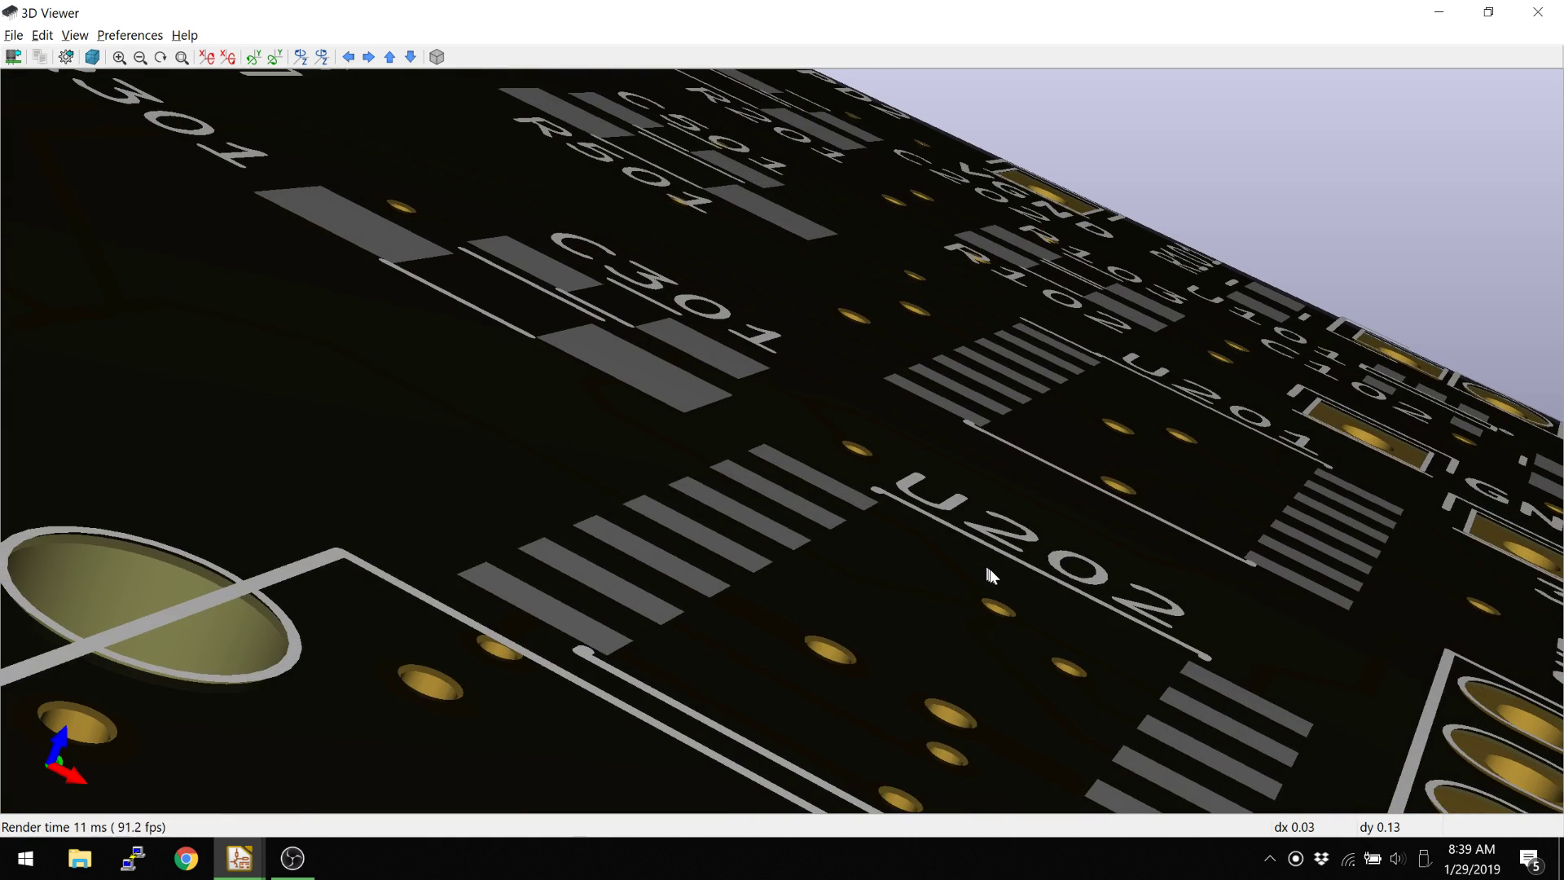
key(z)
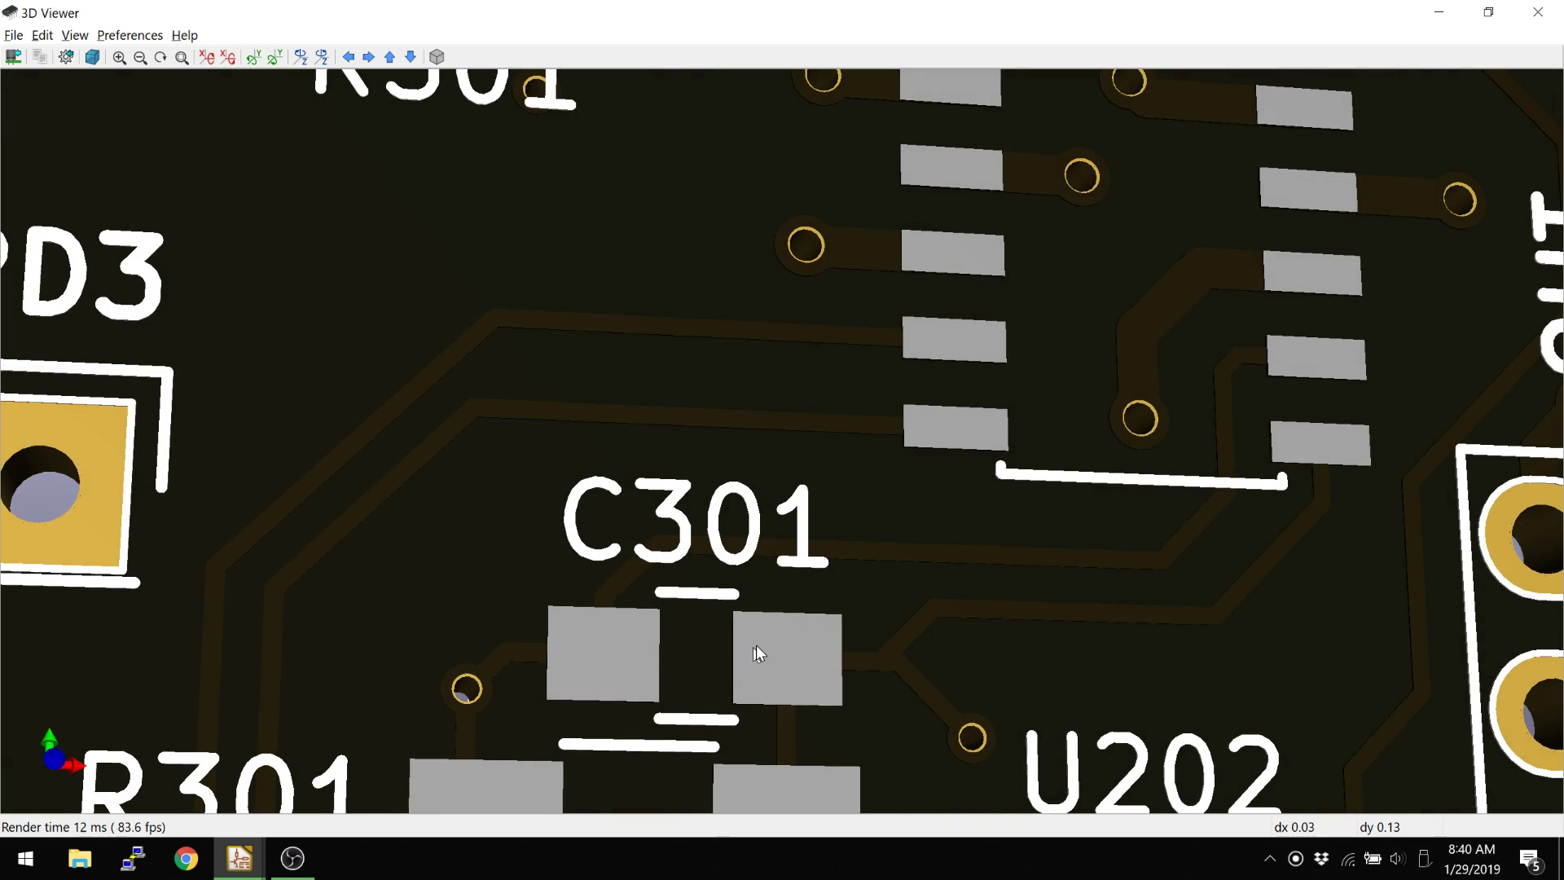
key(Right)
key(Up)
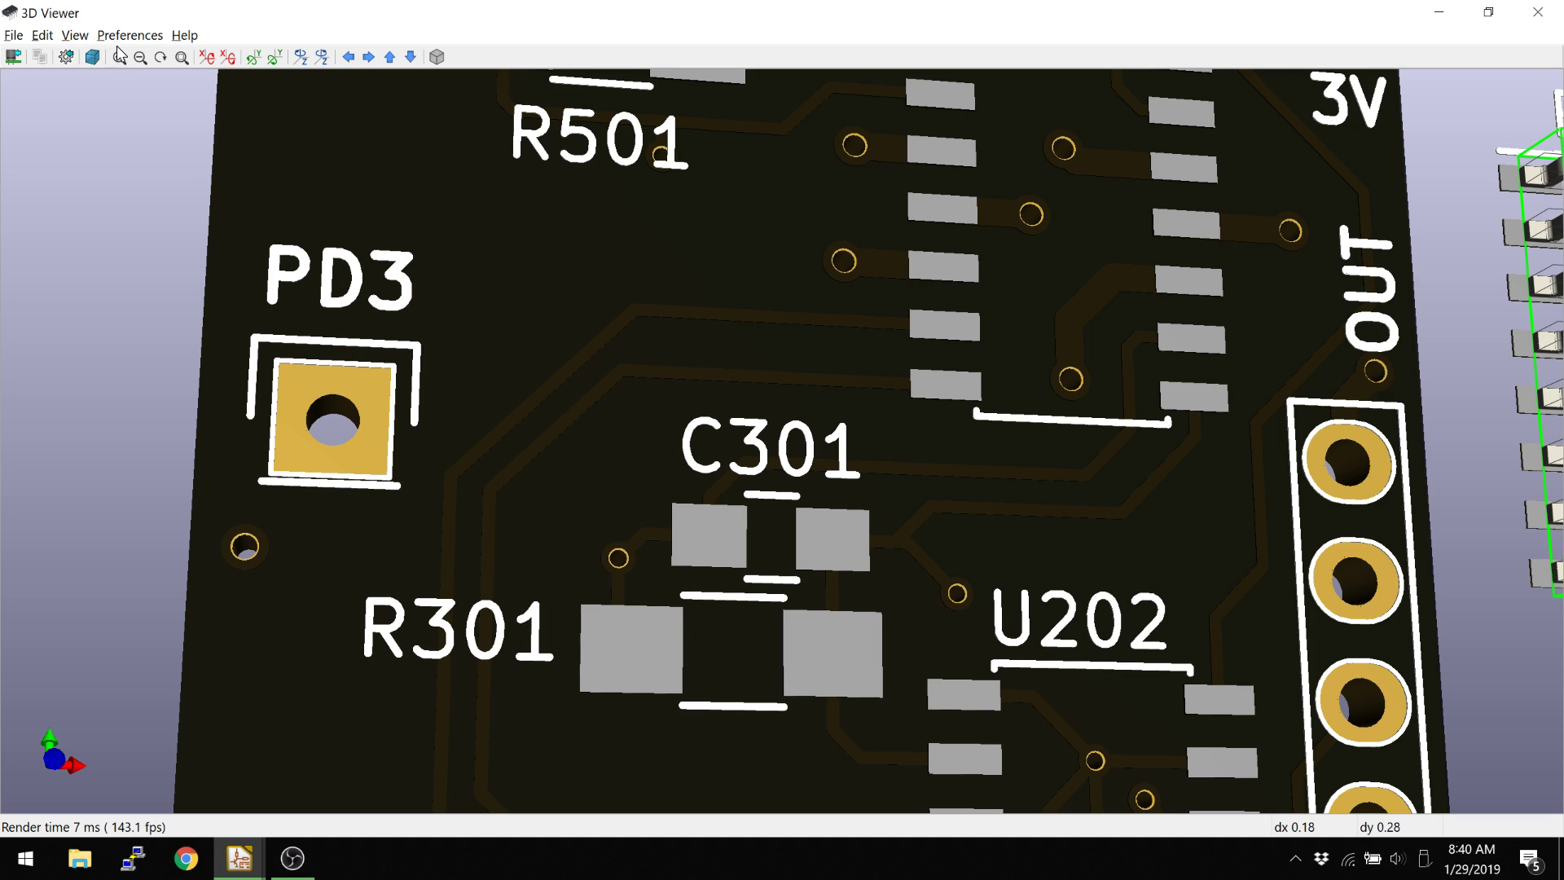
Step: Hide the adhesive, solder paste, solder mask and silkscreen layers in display options
middle_drag(1034, 488, 770, 456)
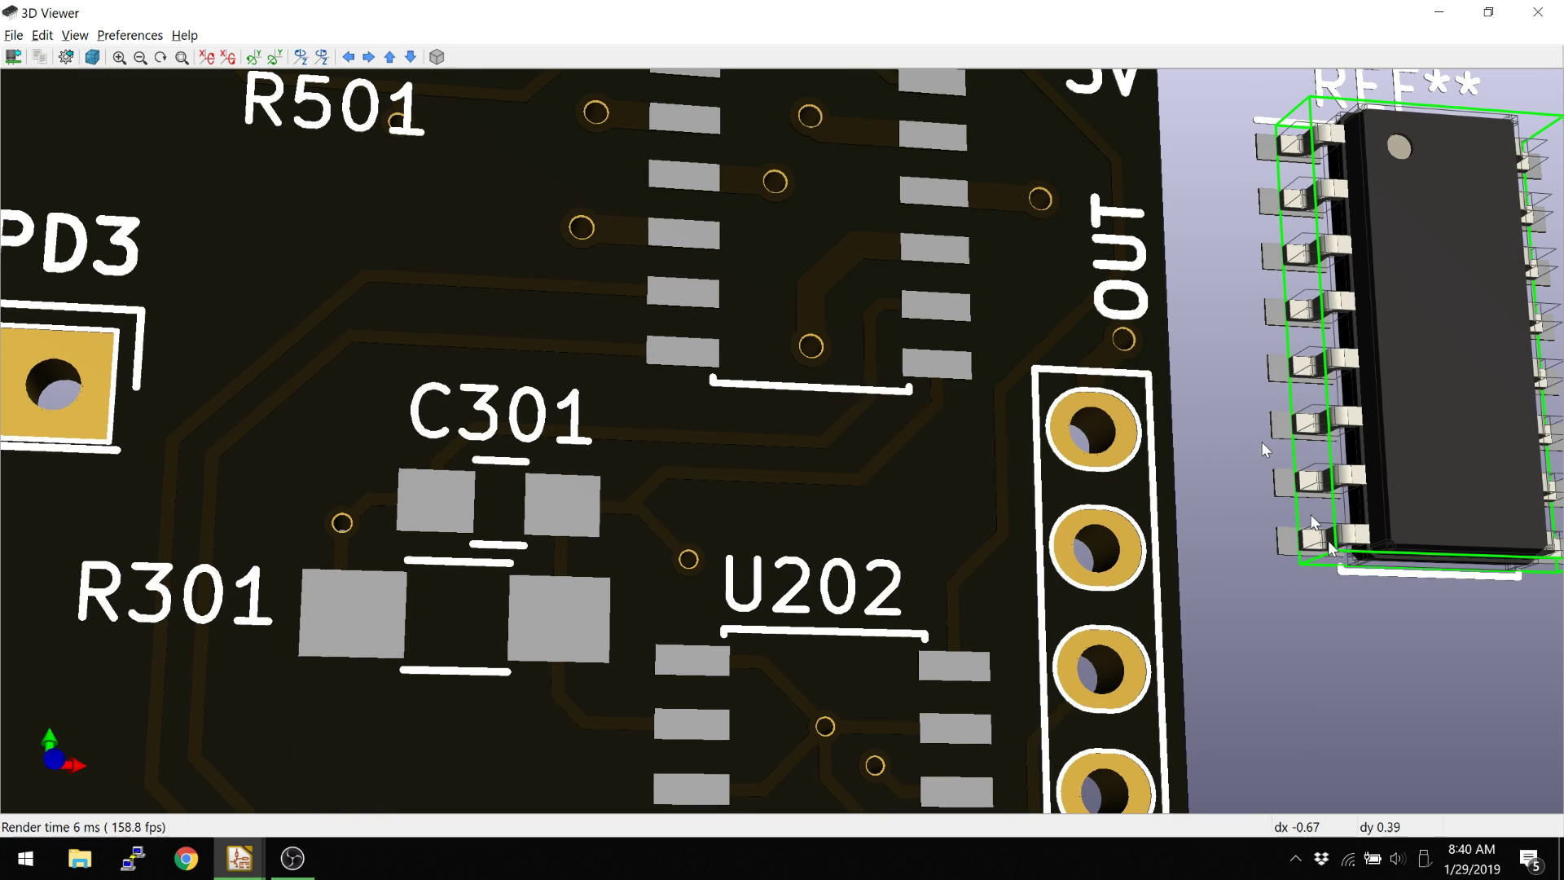
click(130, 36)
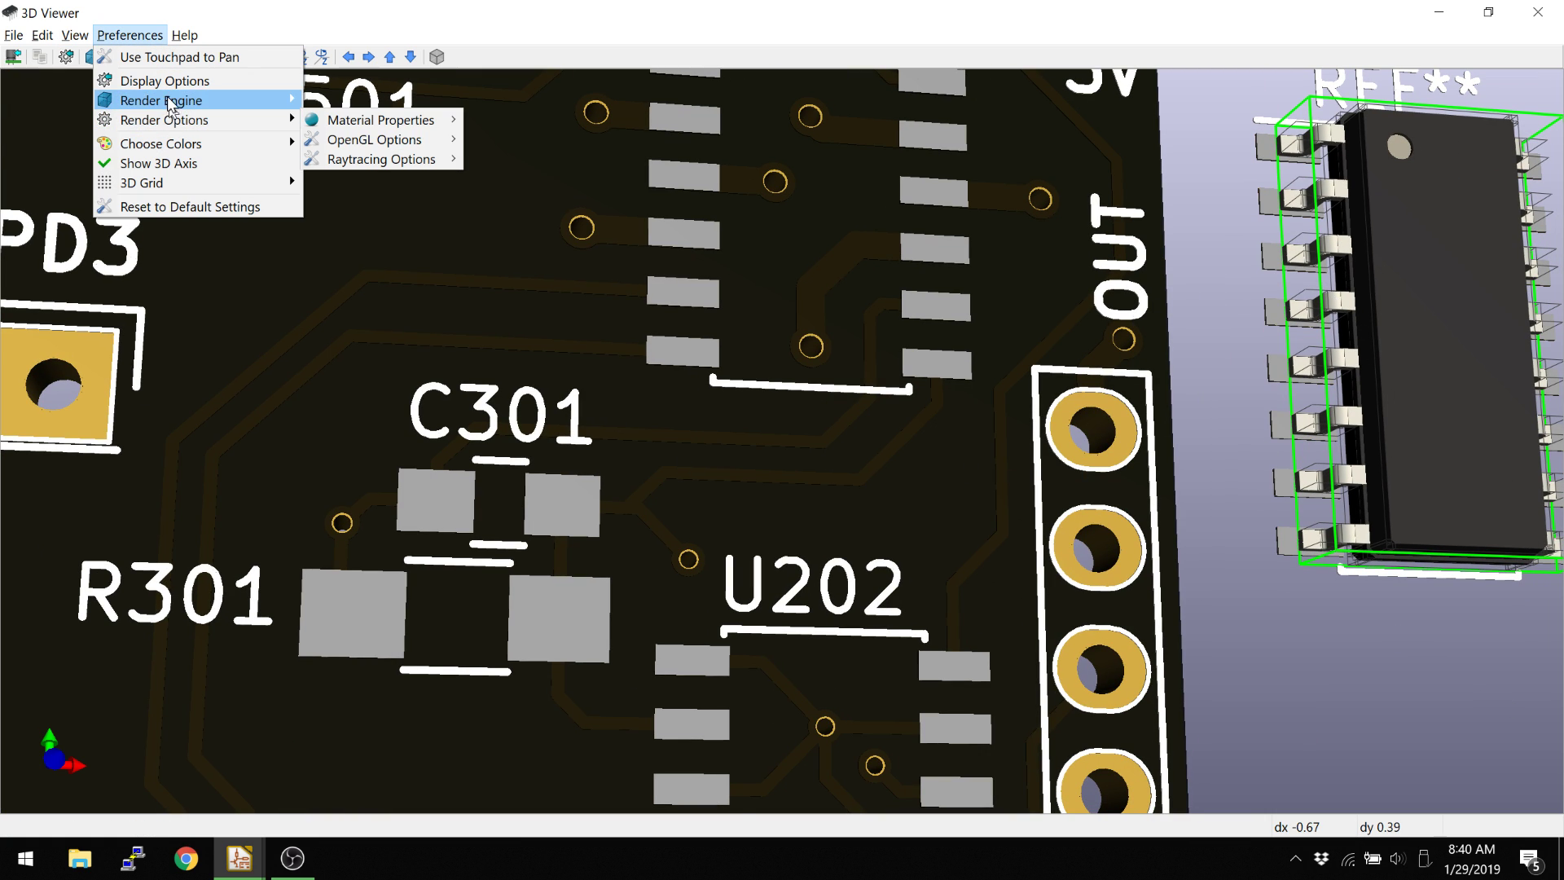
click(163, 97)
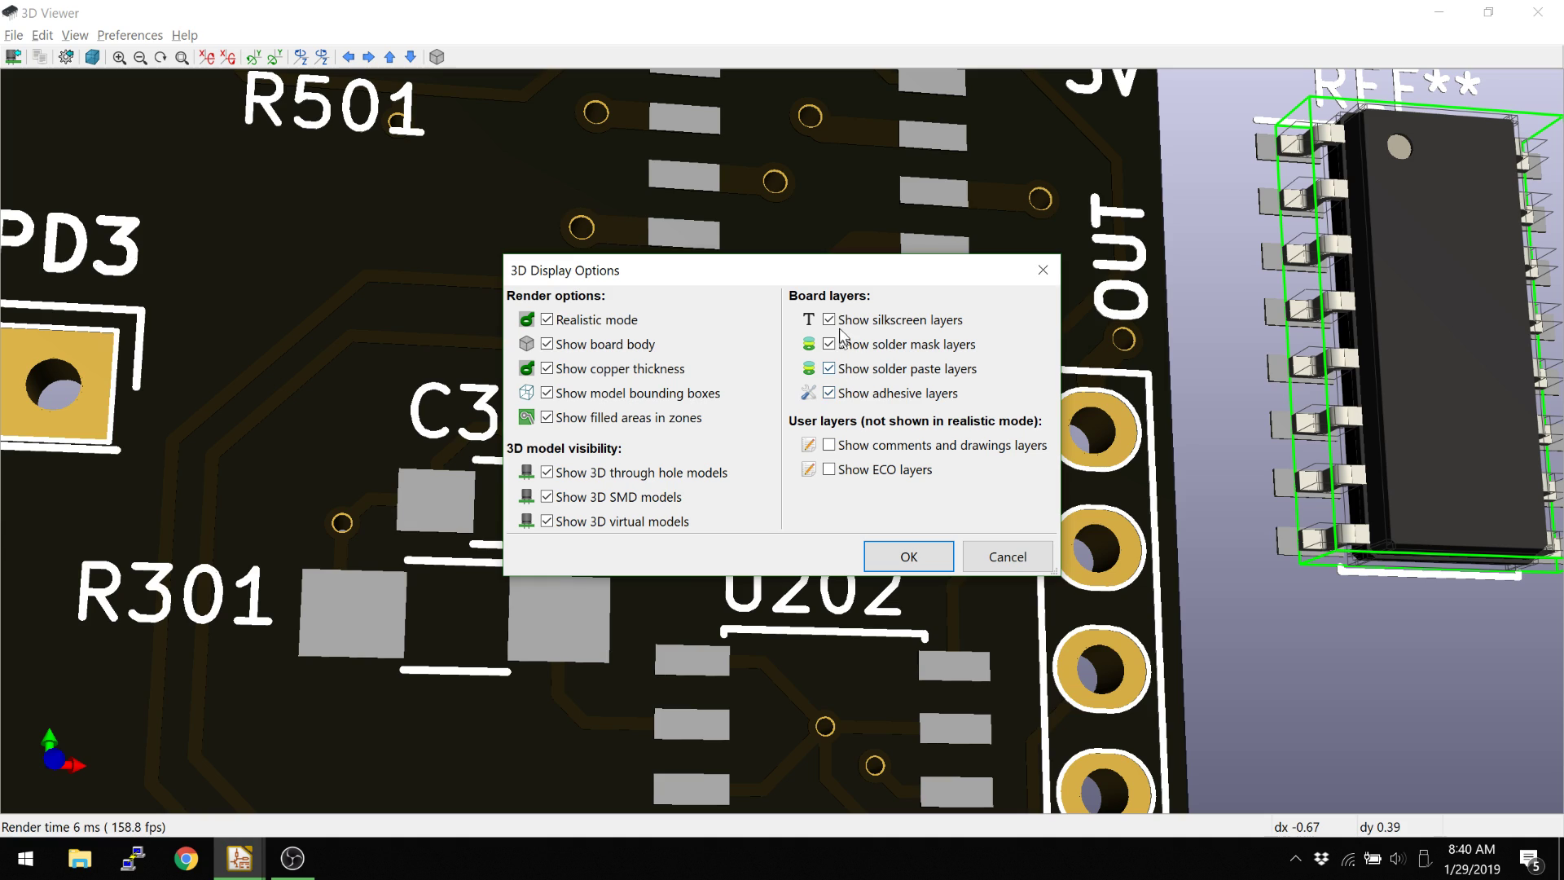
click(850, 394)
click(842, 368)
click(832, 344)
click(831, 320)
click(901, 556)
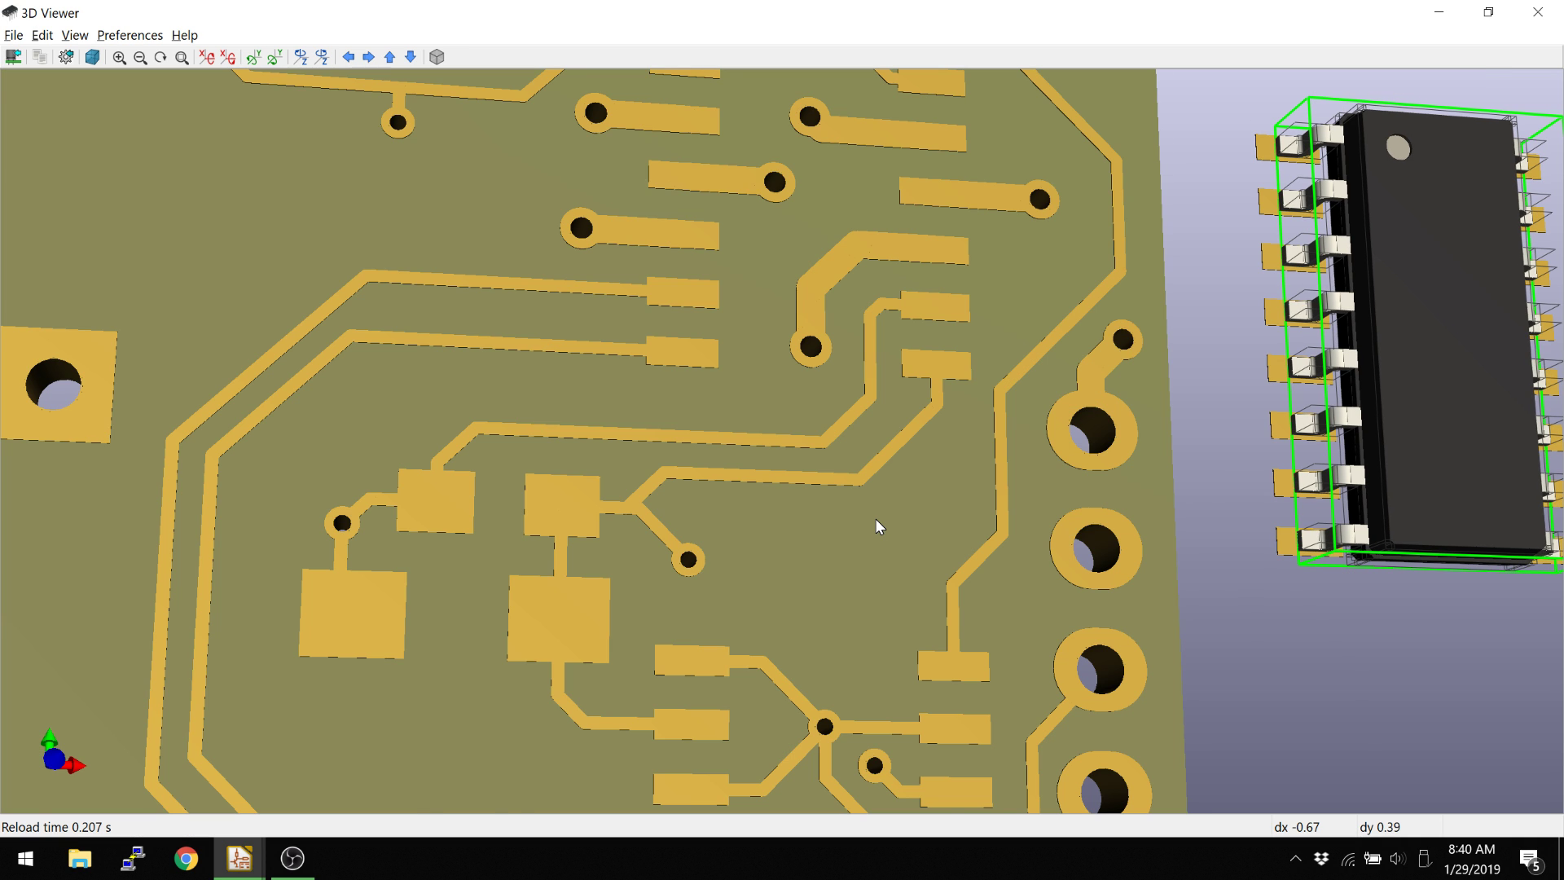
Step: Rotate the bare-copper board edge-on, view its bottom, then return to top view
scroll(873, 513, down, 5)
drag(862, 493, 794, 577)
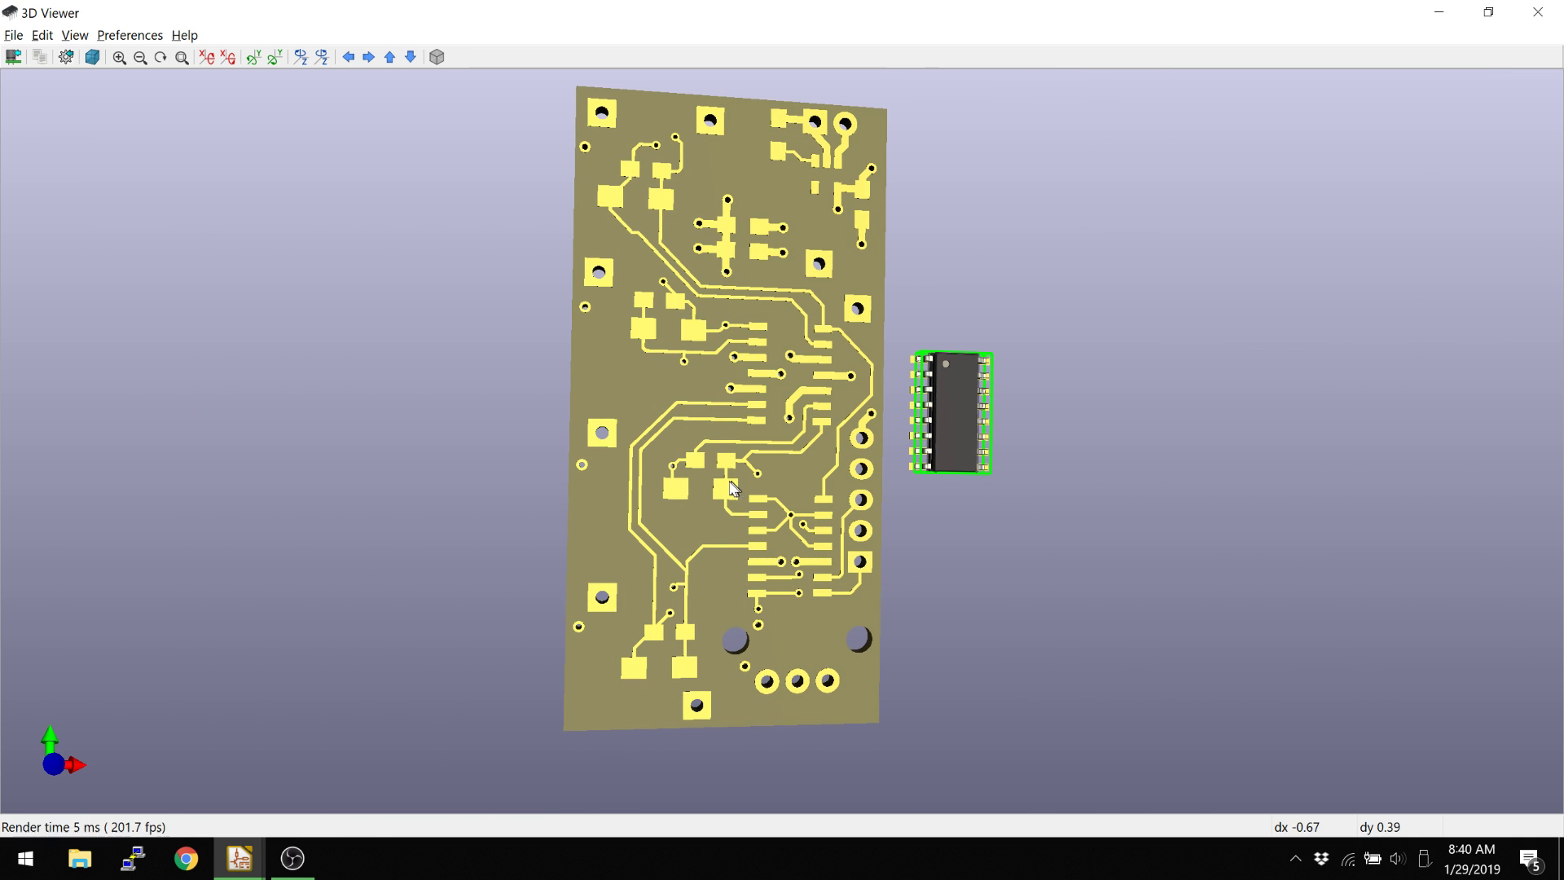
drag(708, 496, 1125, 416)
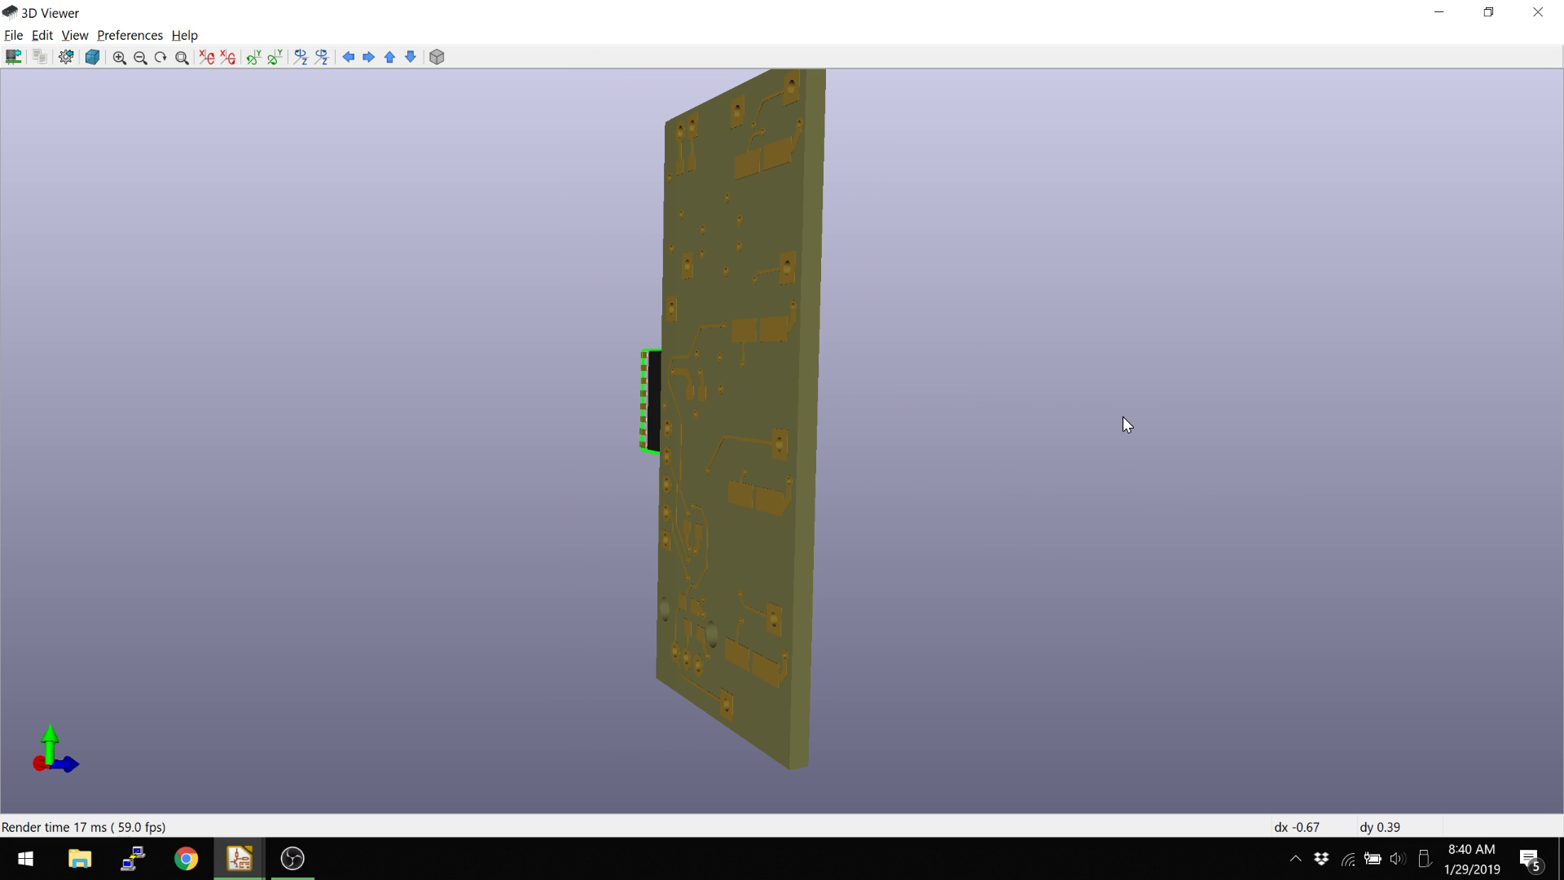
key(shift+z)
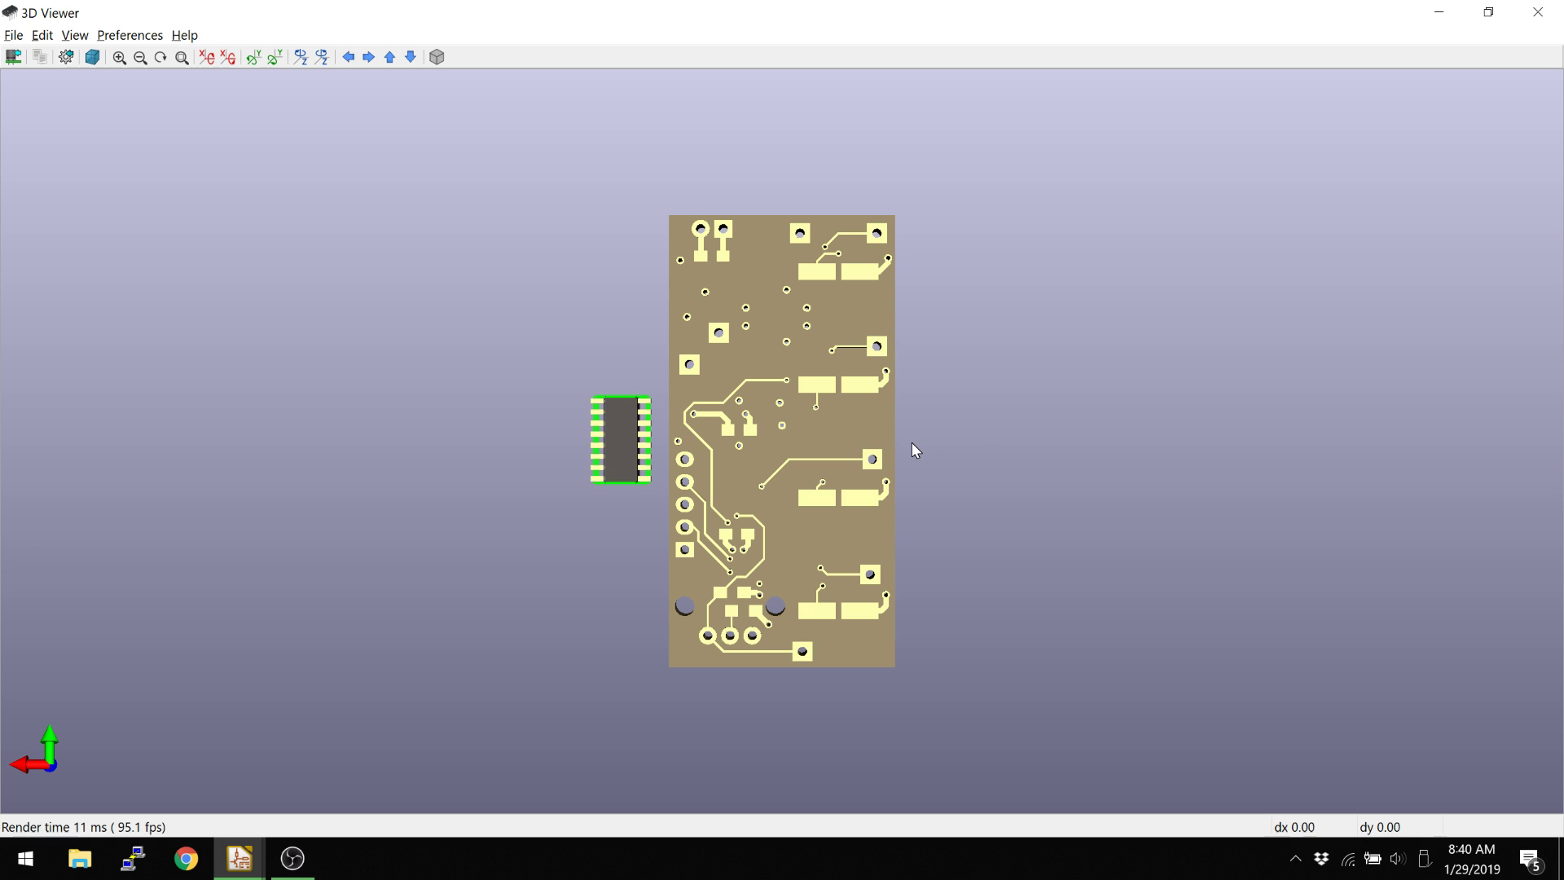
key(z)
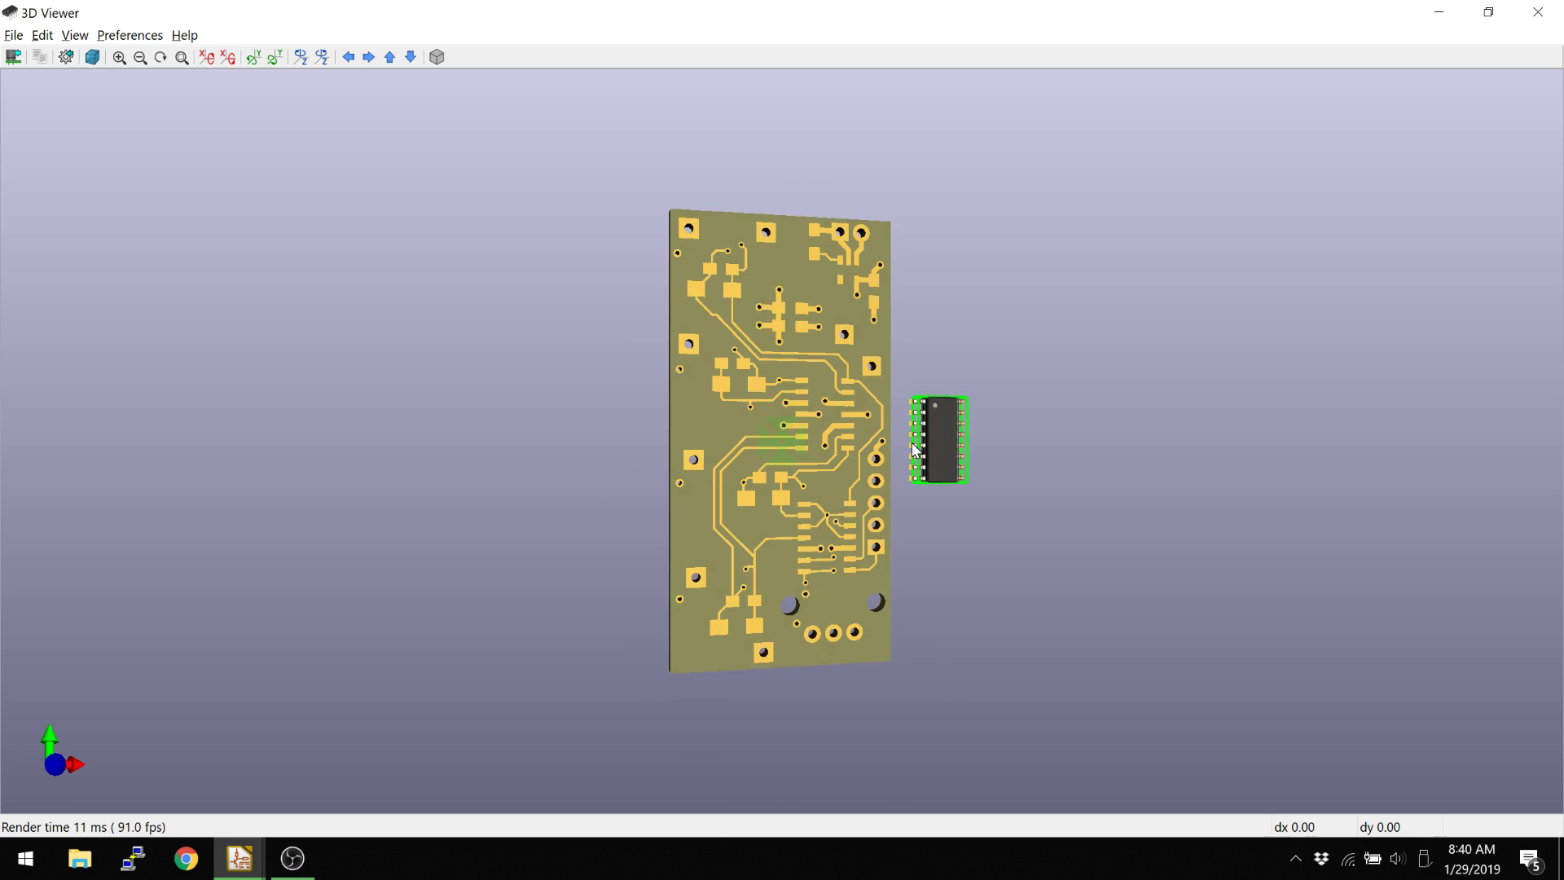
scroll(914, 448, up, 3)
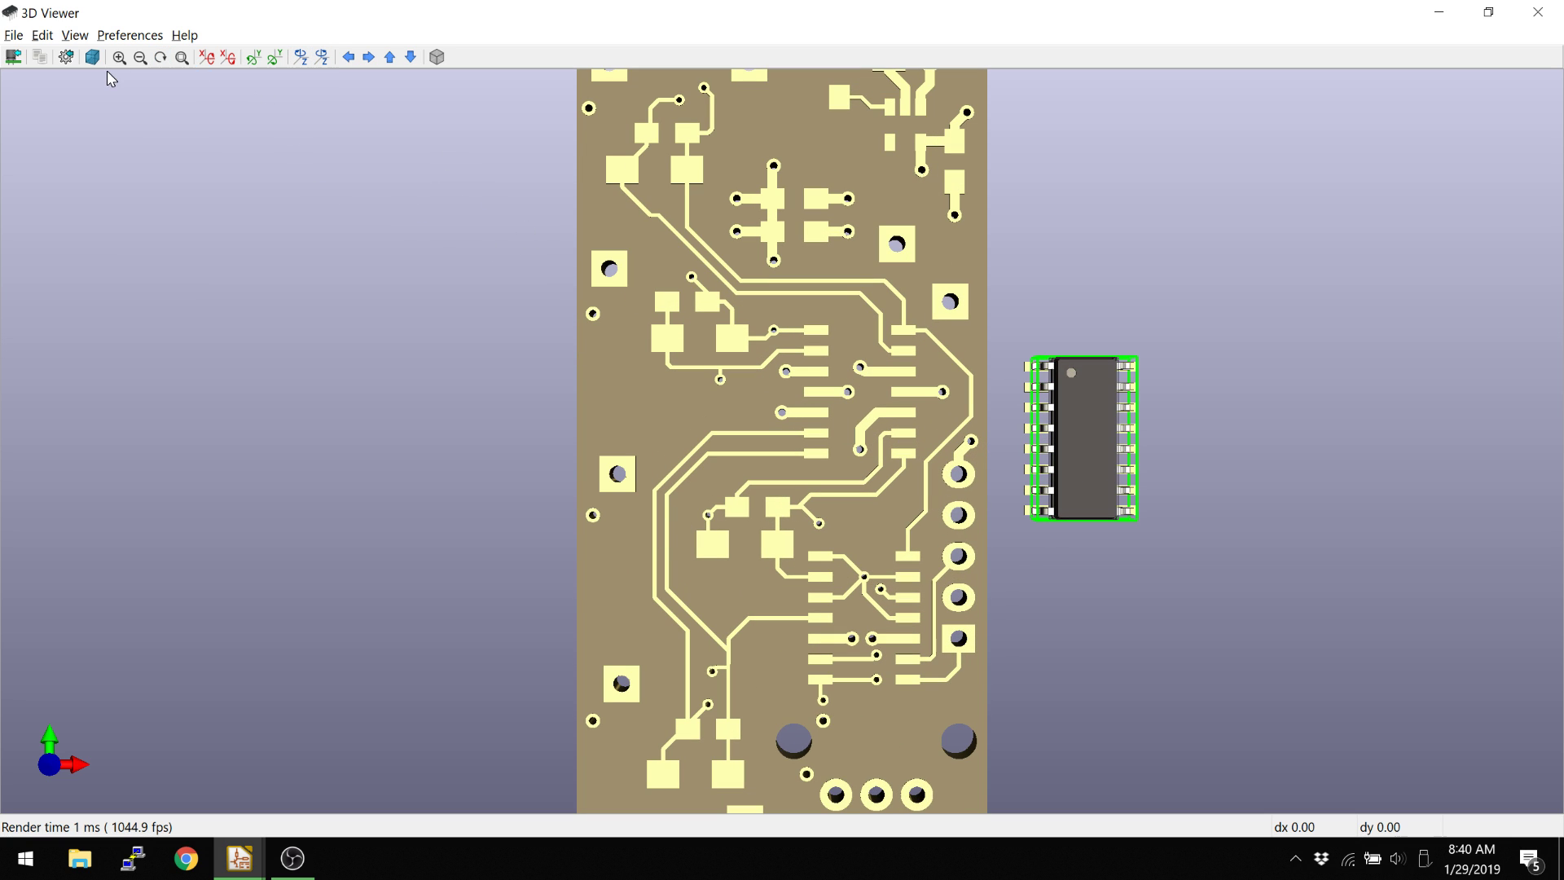
Step: Re-enable the silkscreen, solder mask, solder paste and adhesive layers in display options
click(124, 36)
click(155, 81)
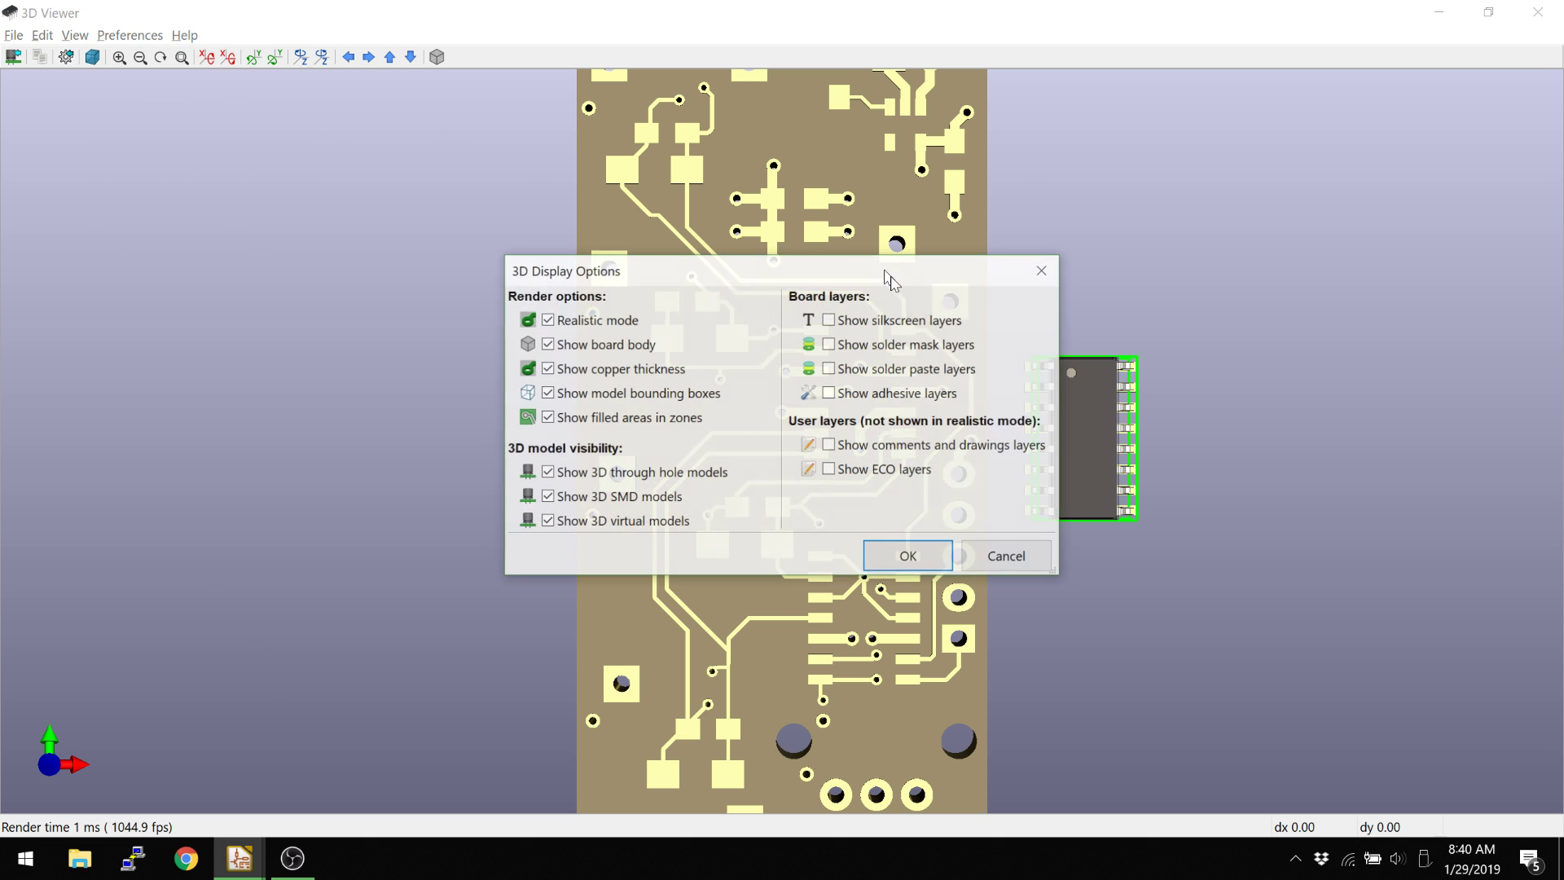
click(868, 319)
click(874, 344)
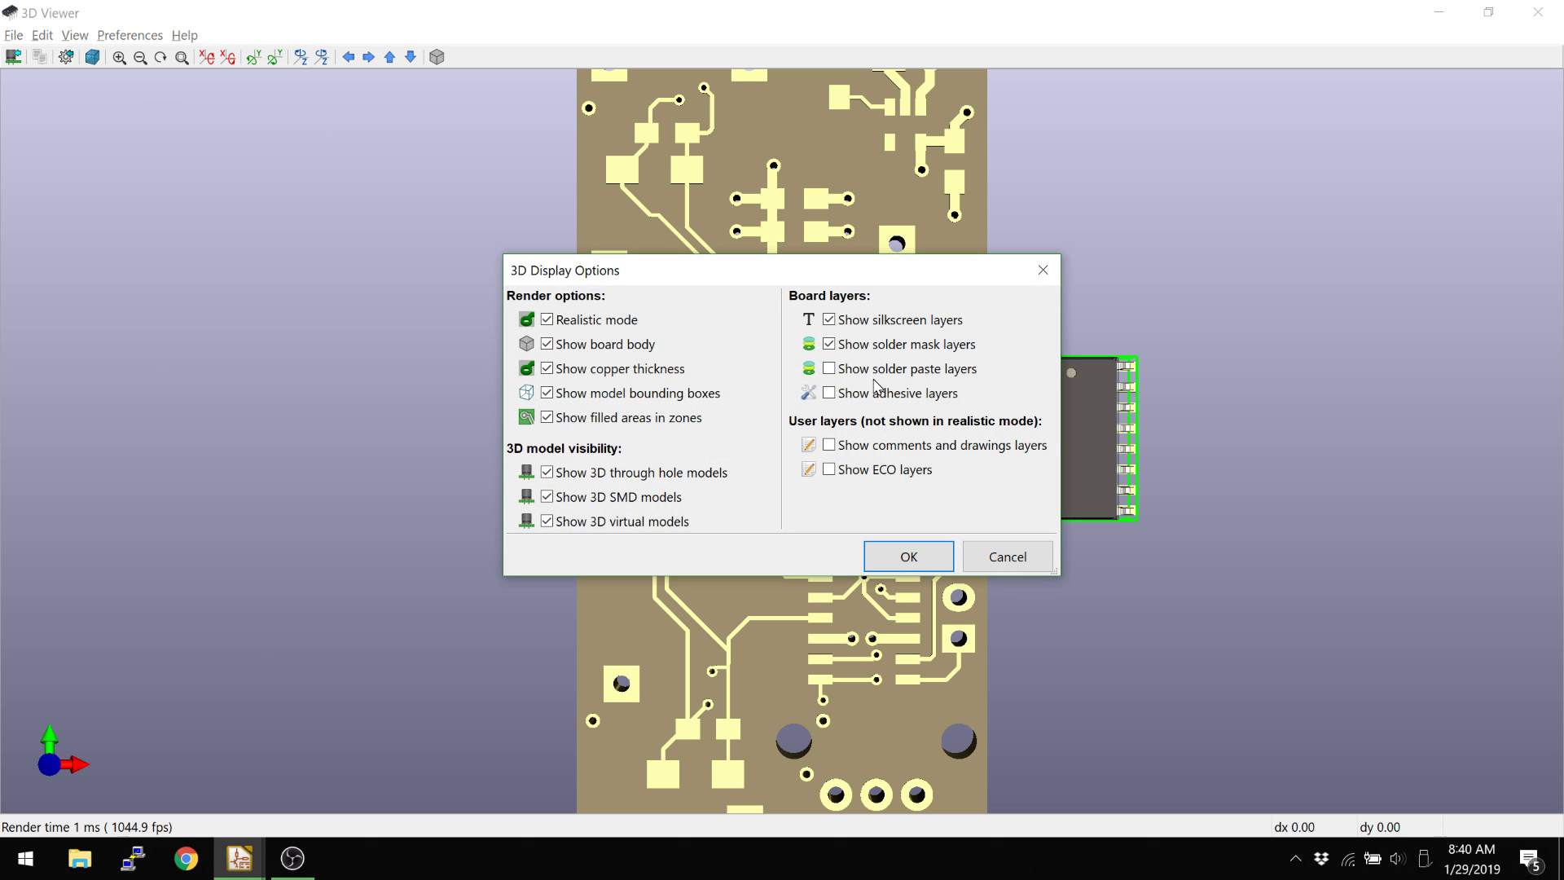
click(860, 373)
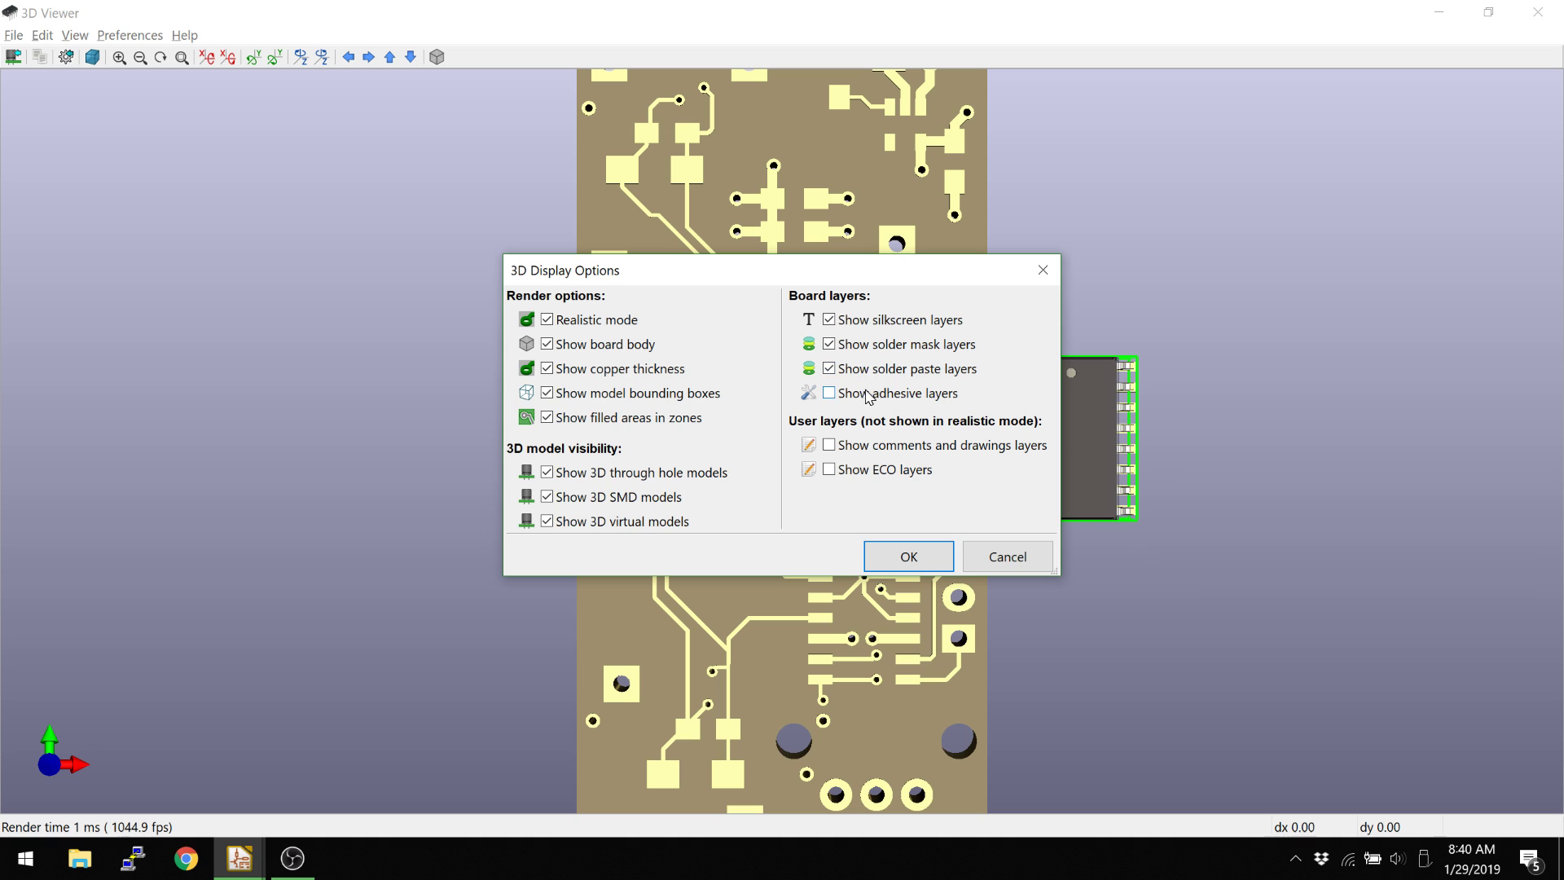
click(887, 399)
click(911, 557)
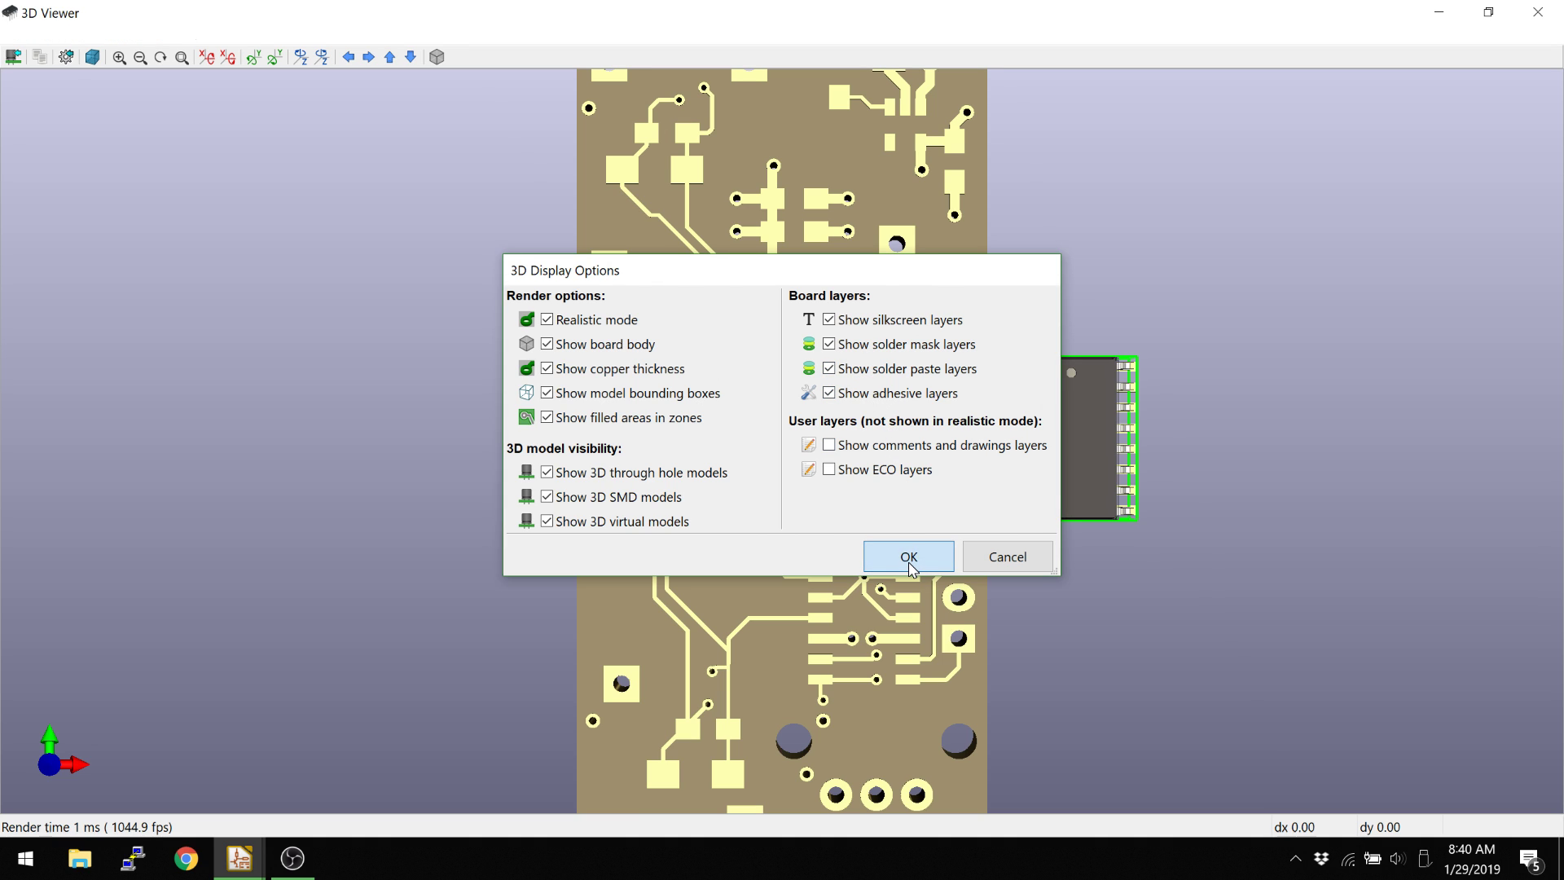
Step: Zoom and pan over the board around PD5 and R201
scroll(743, 374, up, 4)
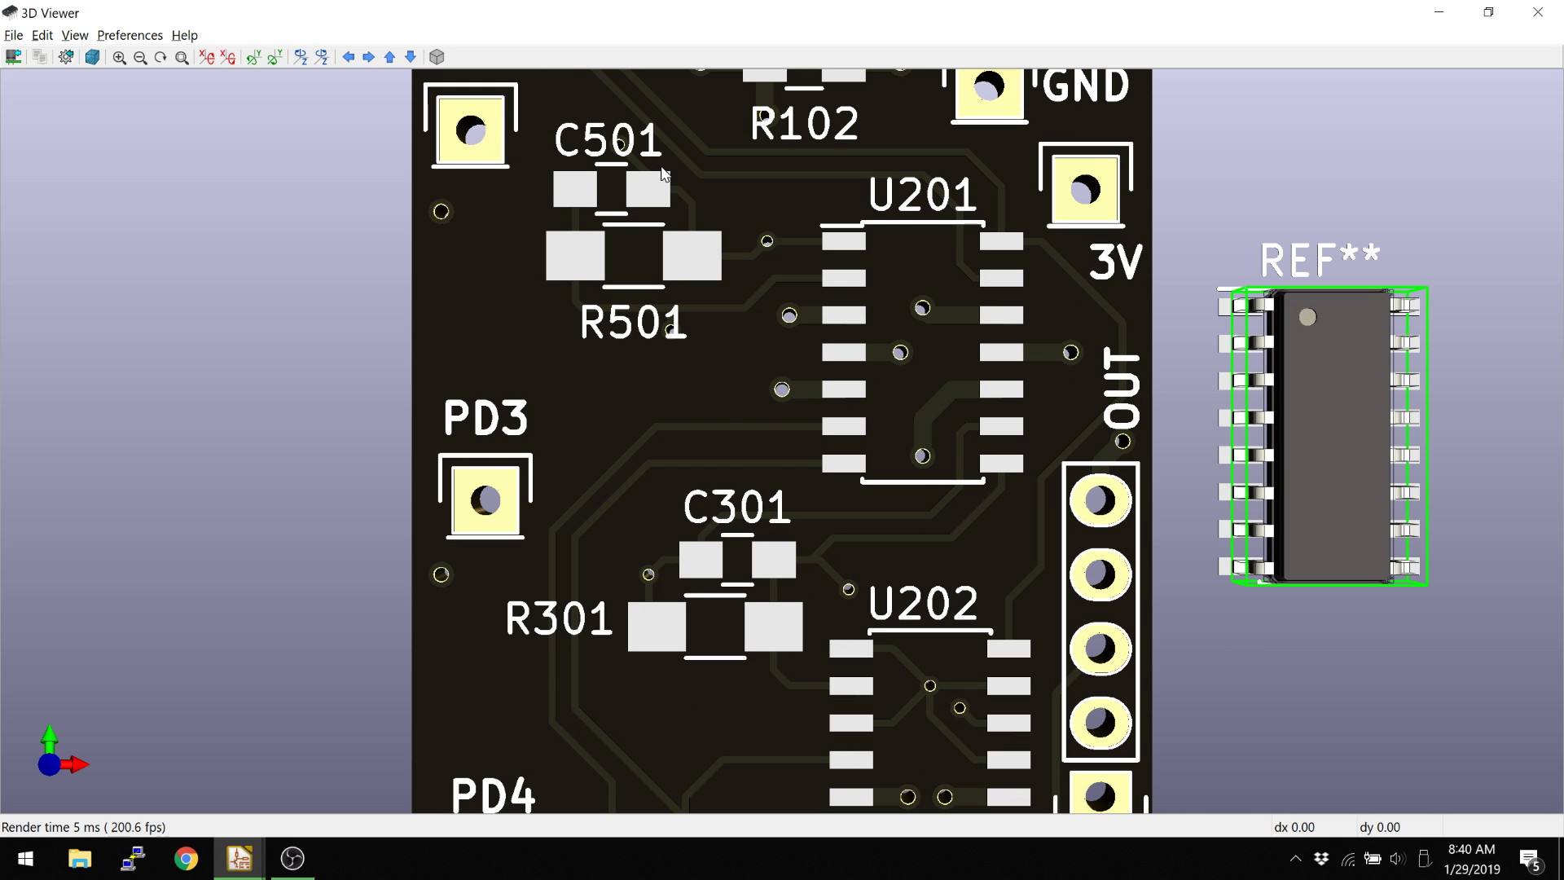
middle_drag(457, 163, 513, 203)
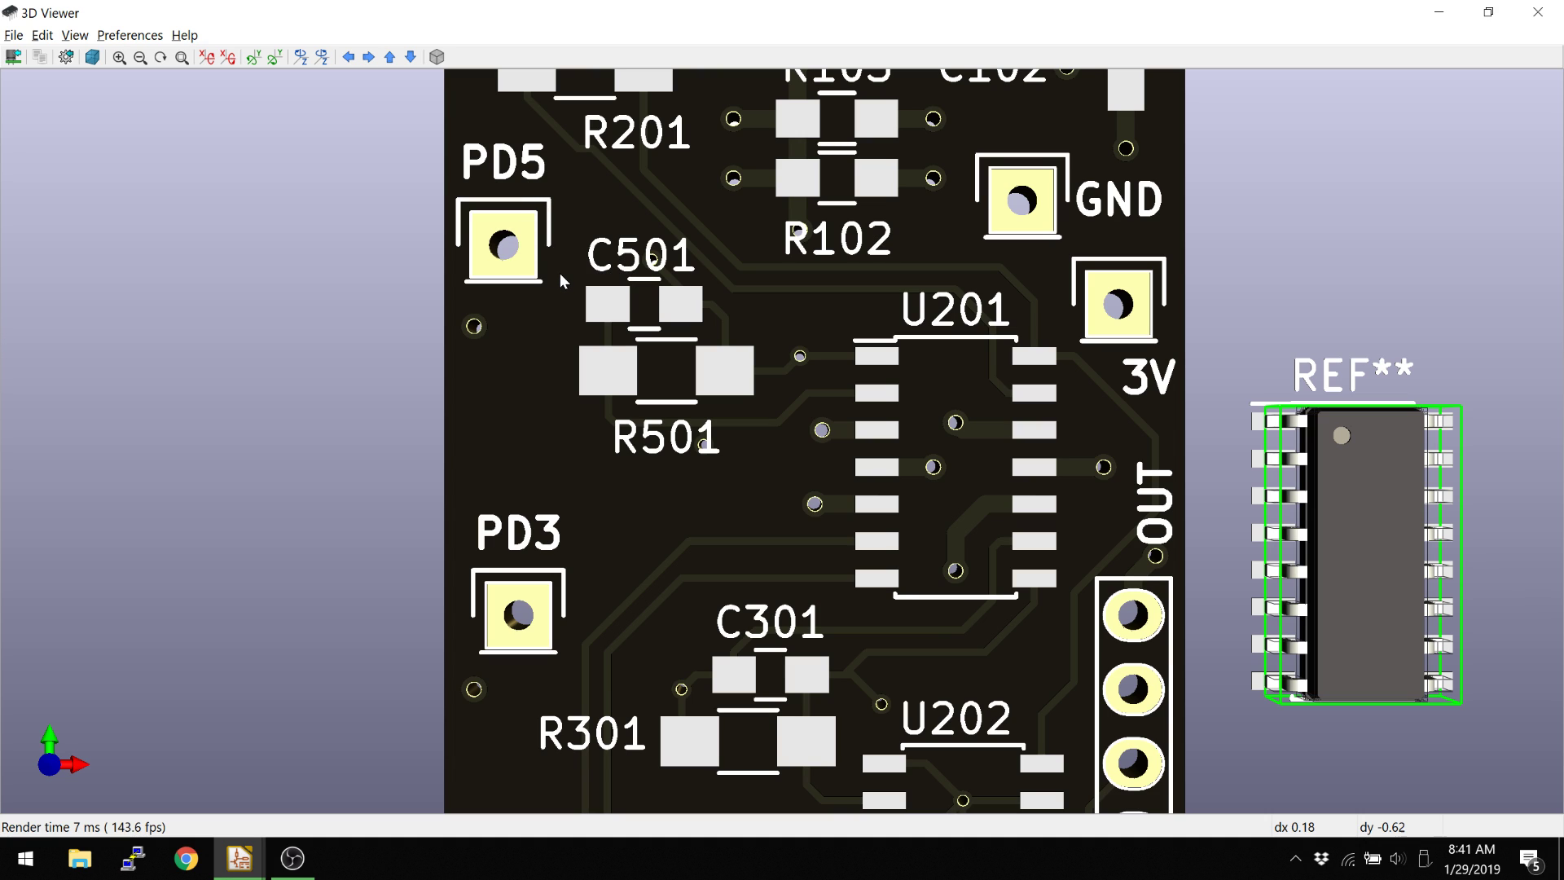
middle_drag(559, 272, 633, 334)
middle_drag(736, 359, 672, 401)
scroll(678, 379, down, 1)
scroll(751, 512, down, 1)
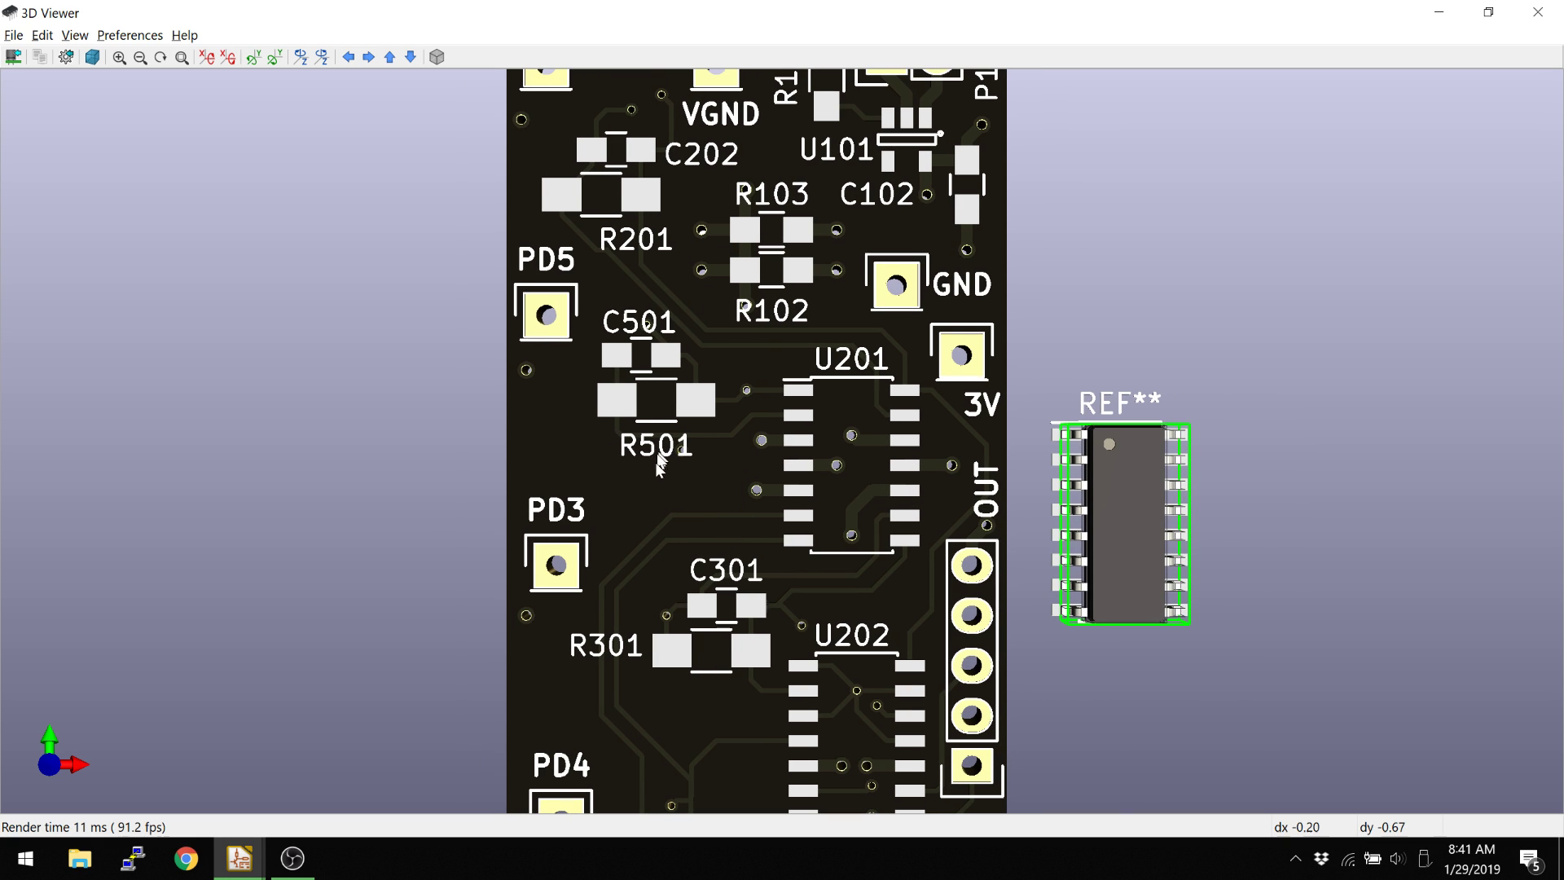
shift+scroll(659, 466, up, 1)
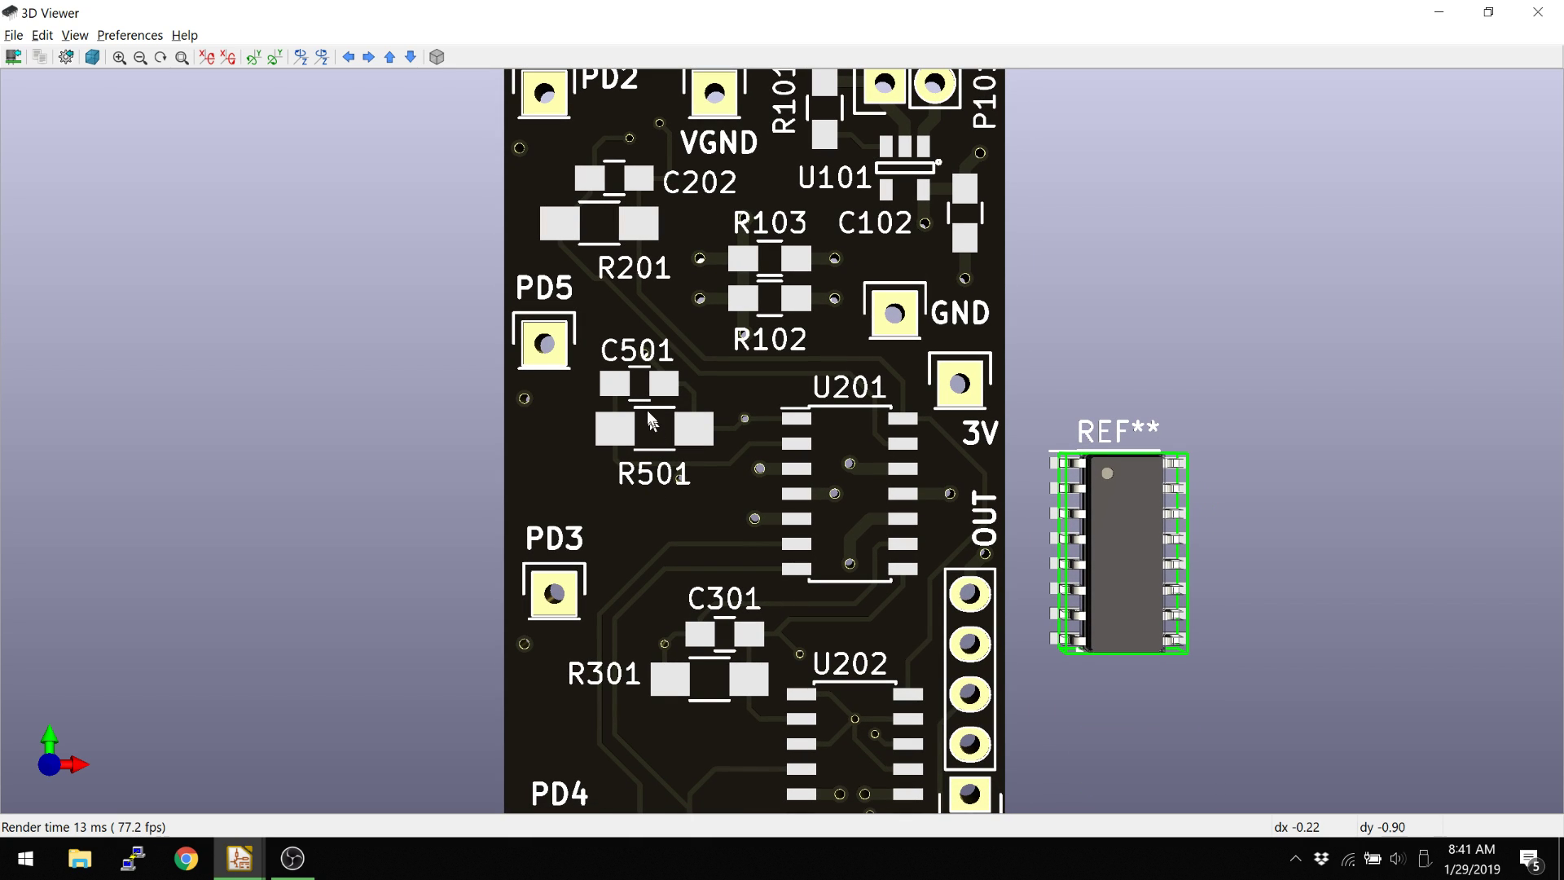
click(130, 35)
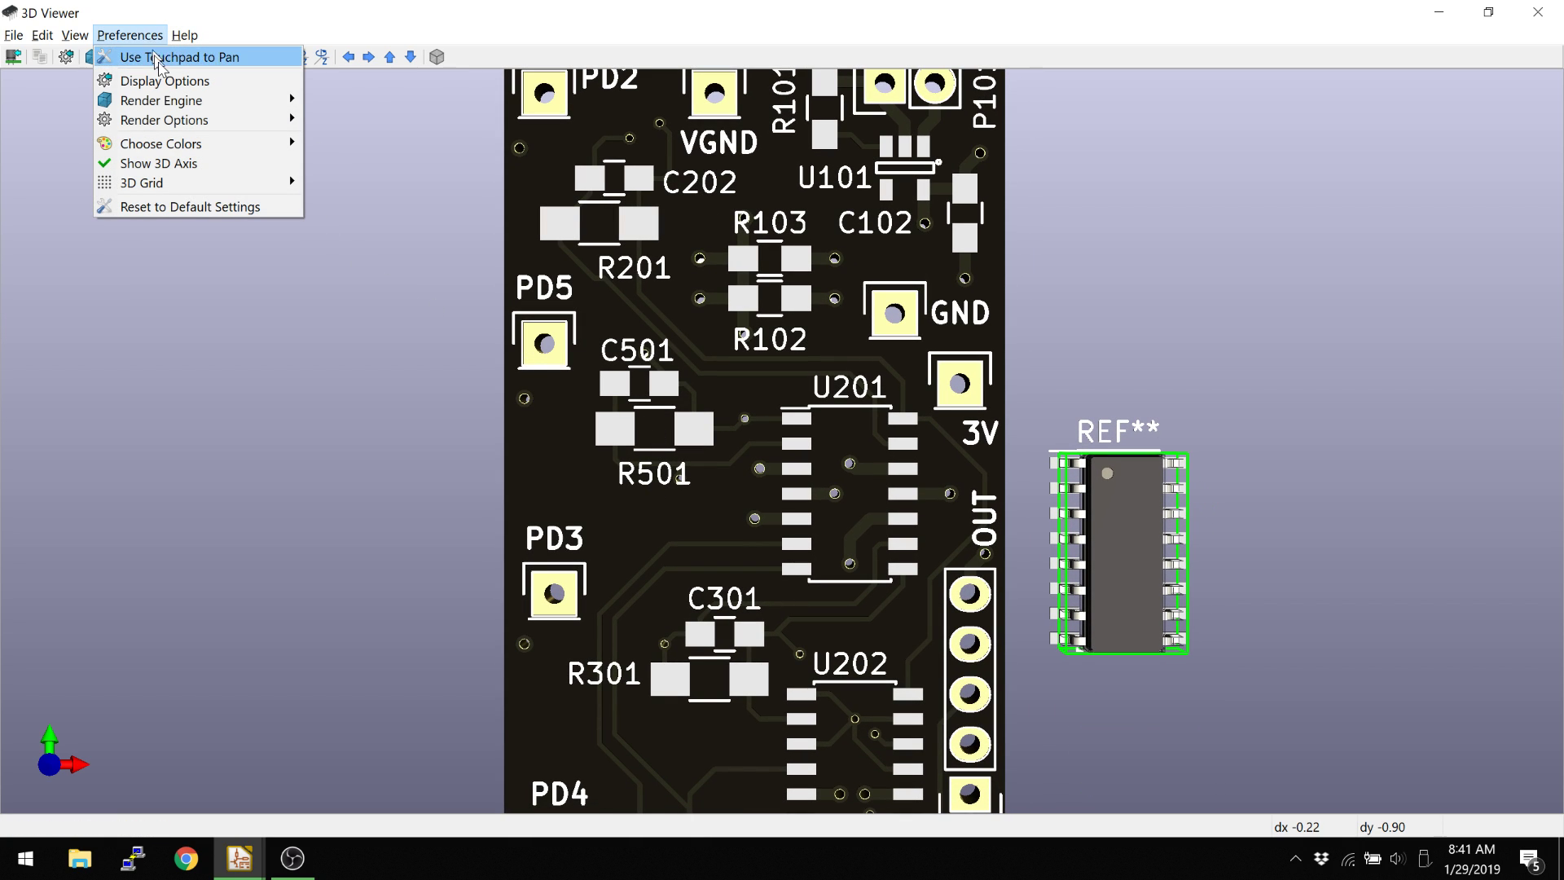
mouse_move(177, 105)
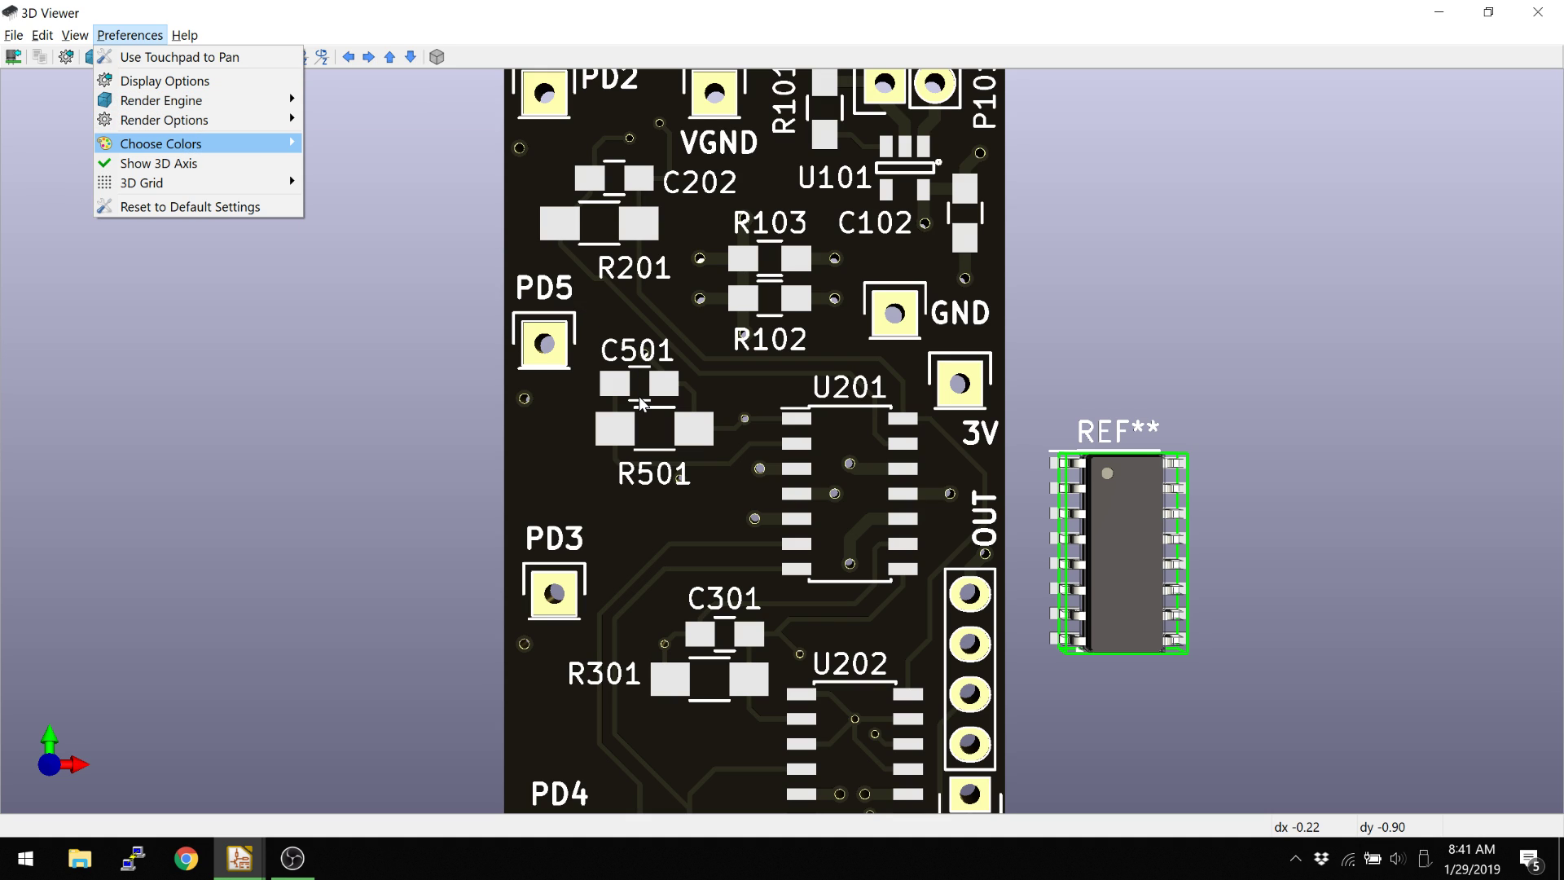
Step: Tilt the board into perspective and render it with the Raytracing engine
drag(662, 419, 865, 397)
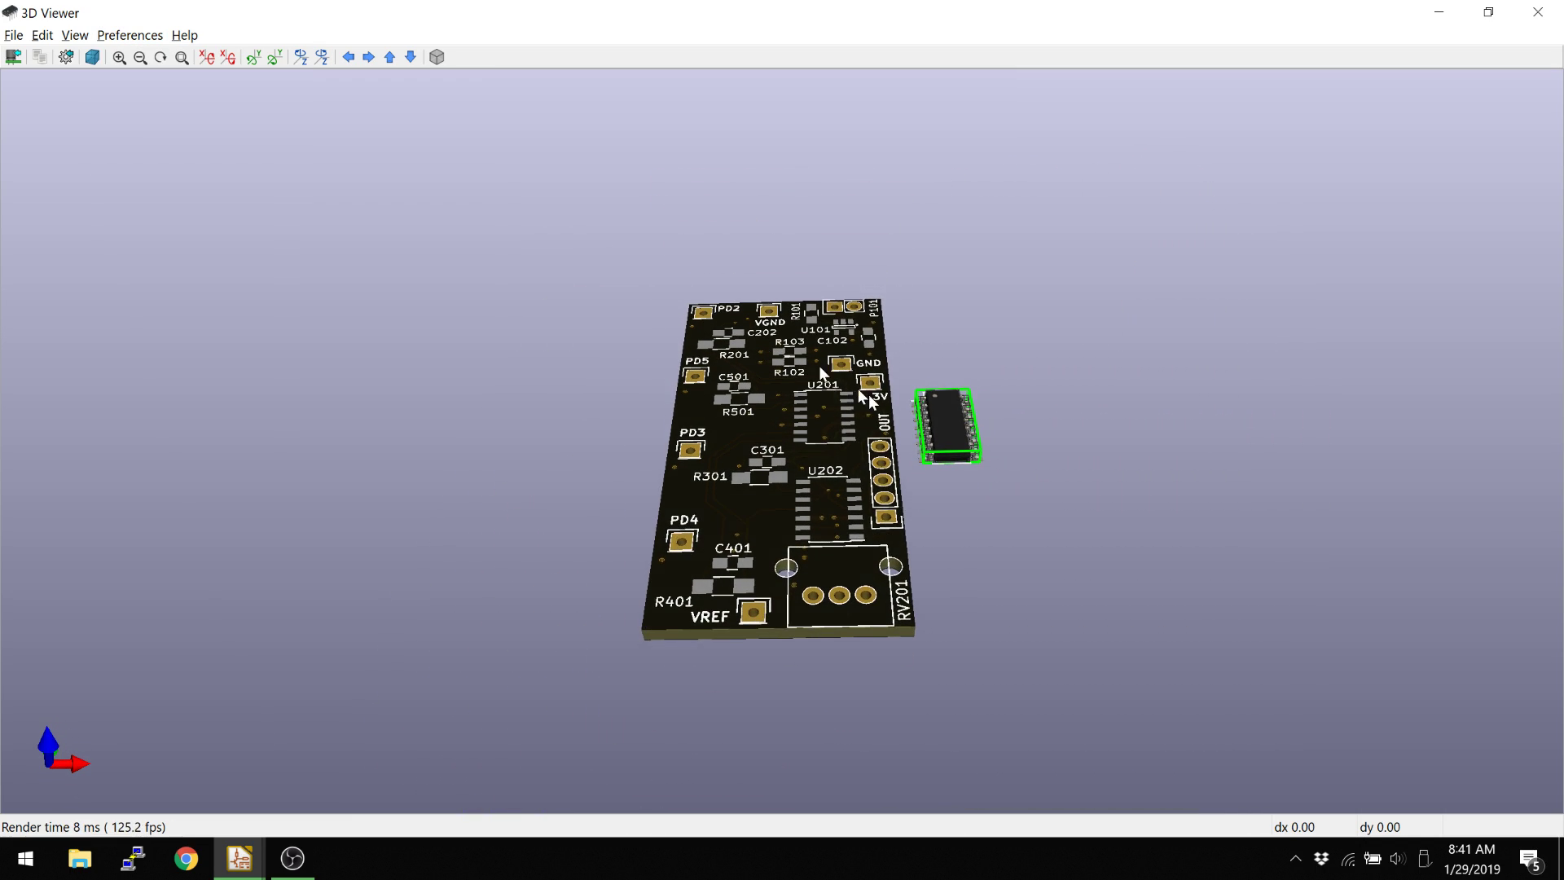
scroll(873, 416, up, 5)
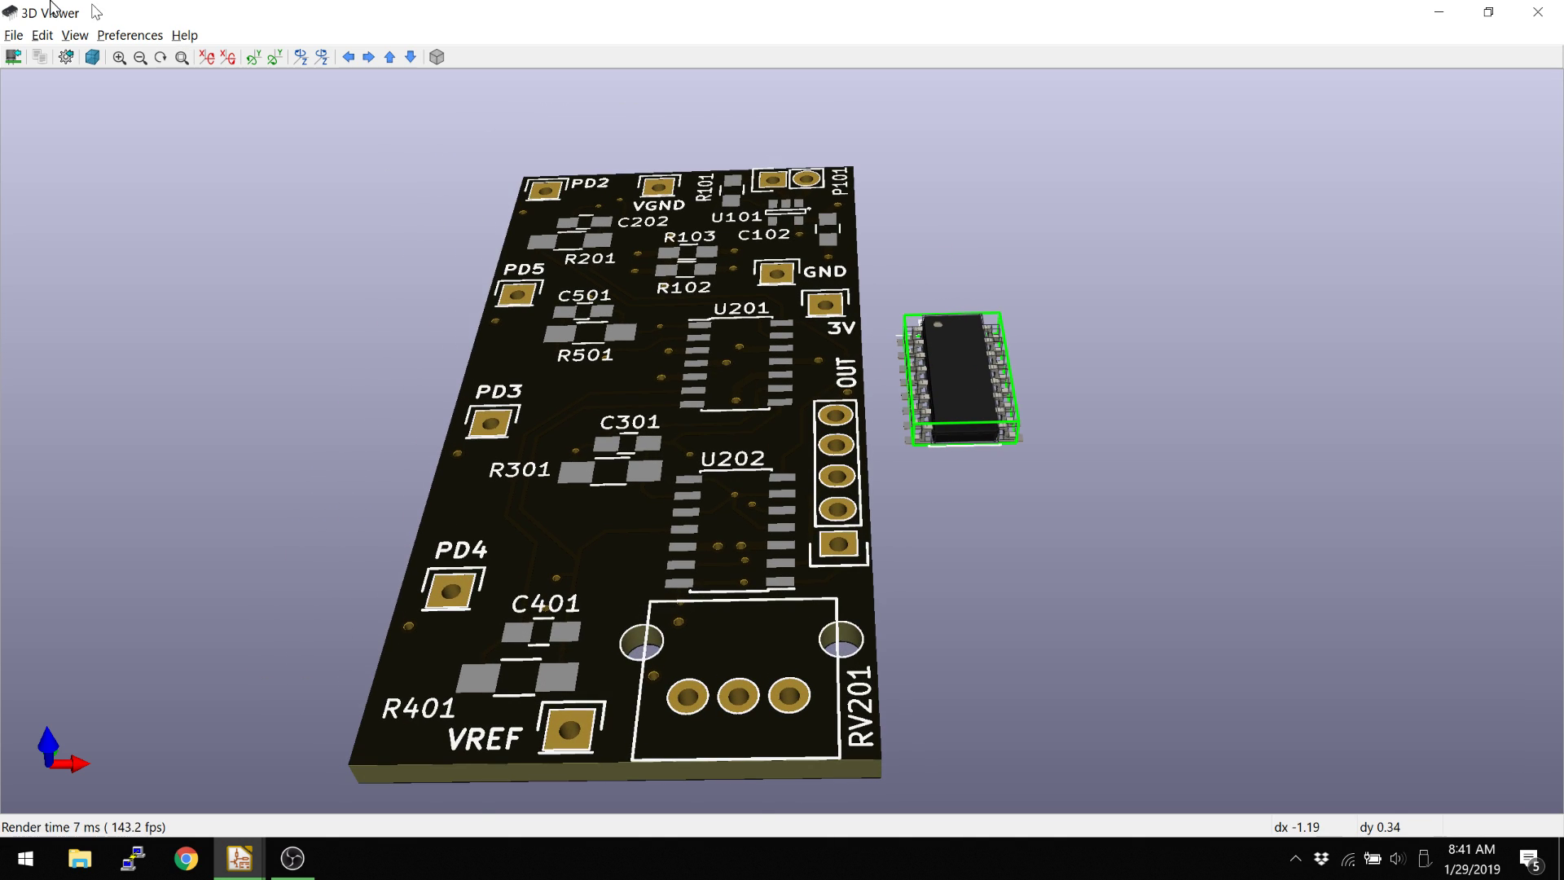
click(130, 35)
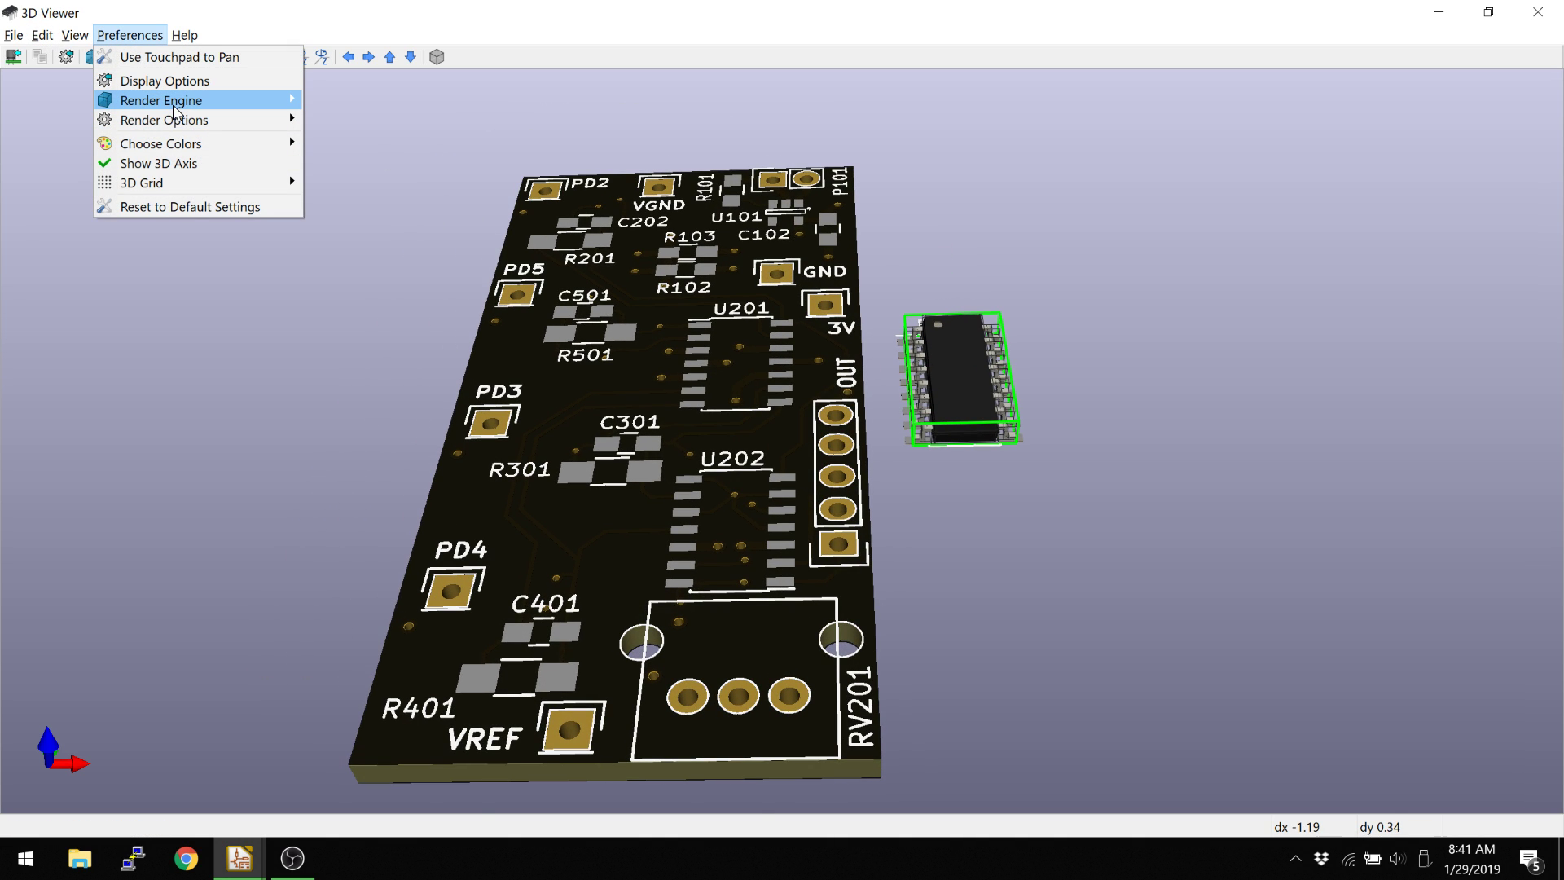
mouse_move(174, 105)
click(352, 122)
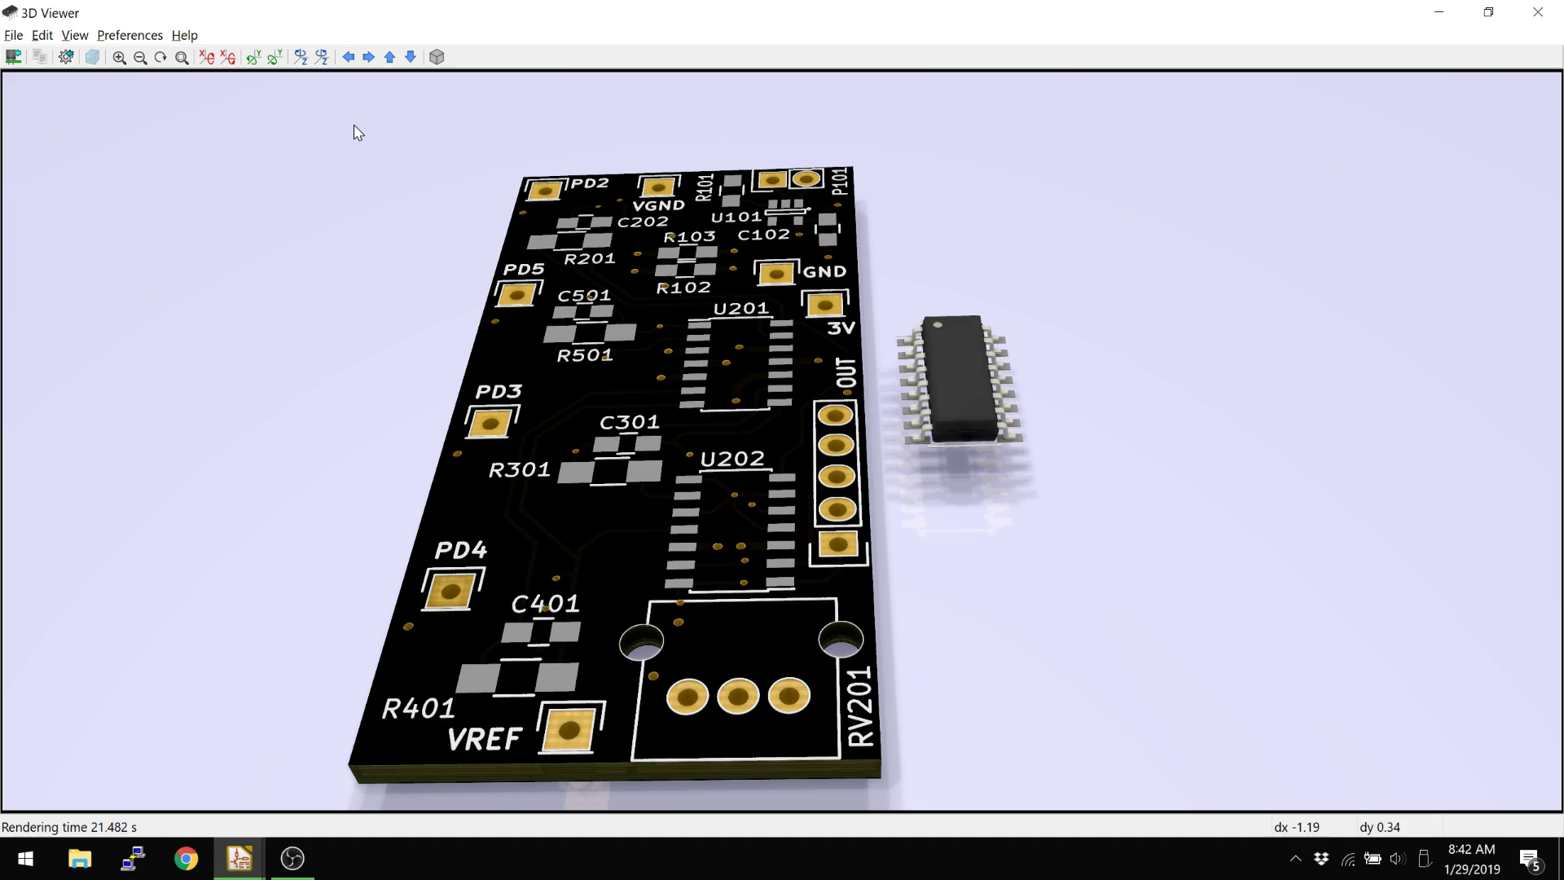
Step: Rotate the board to a new angle and switch the render engine back to OpenGL
drag(356, 132, 331, 99)
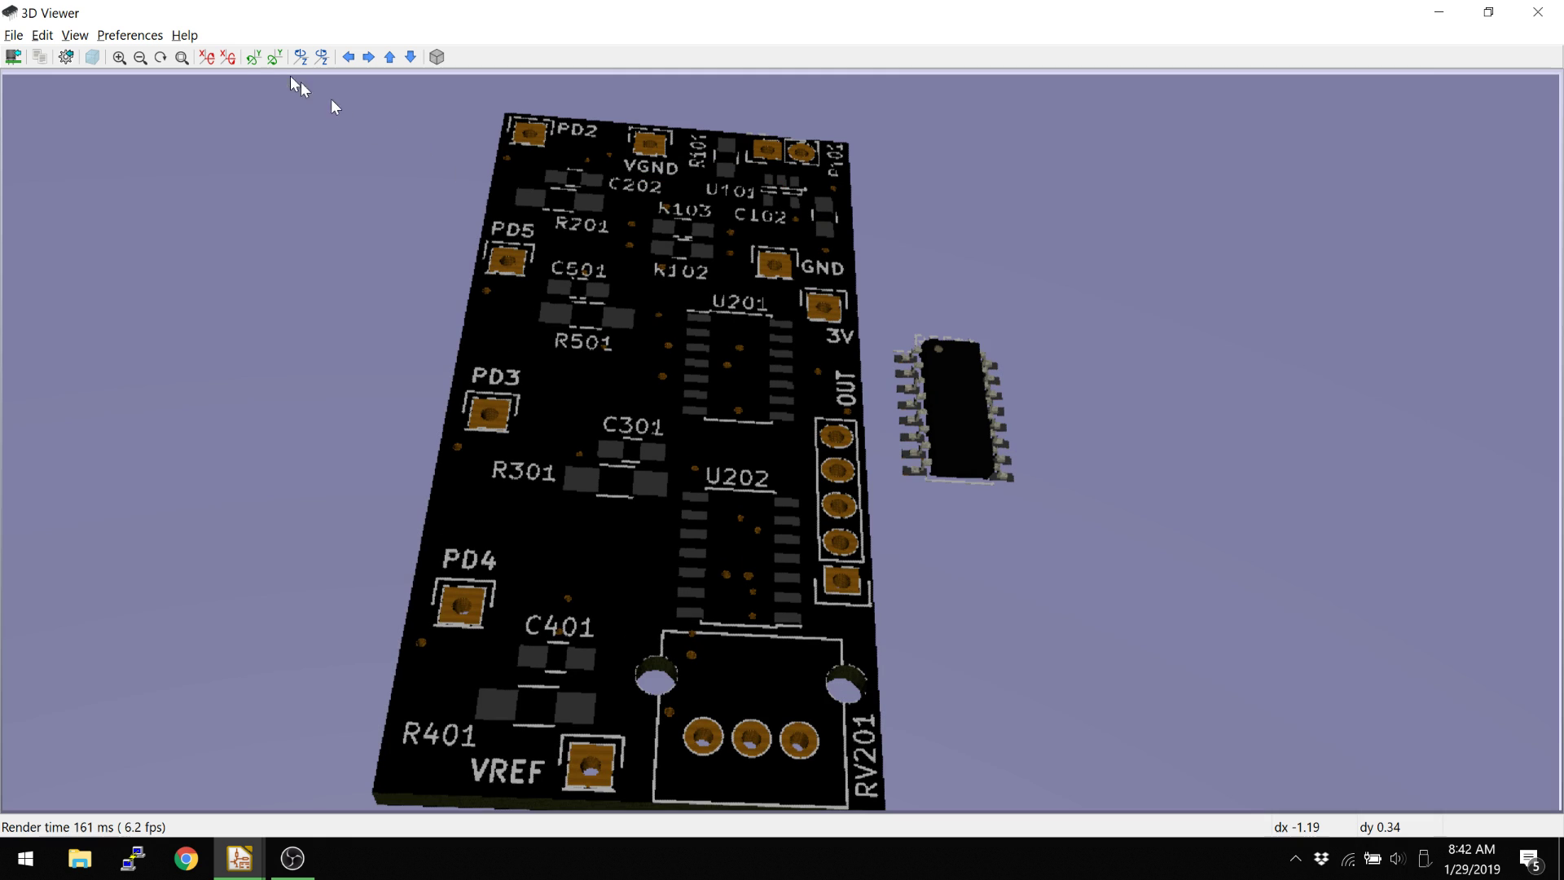
click(130, 35)
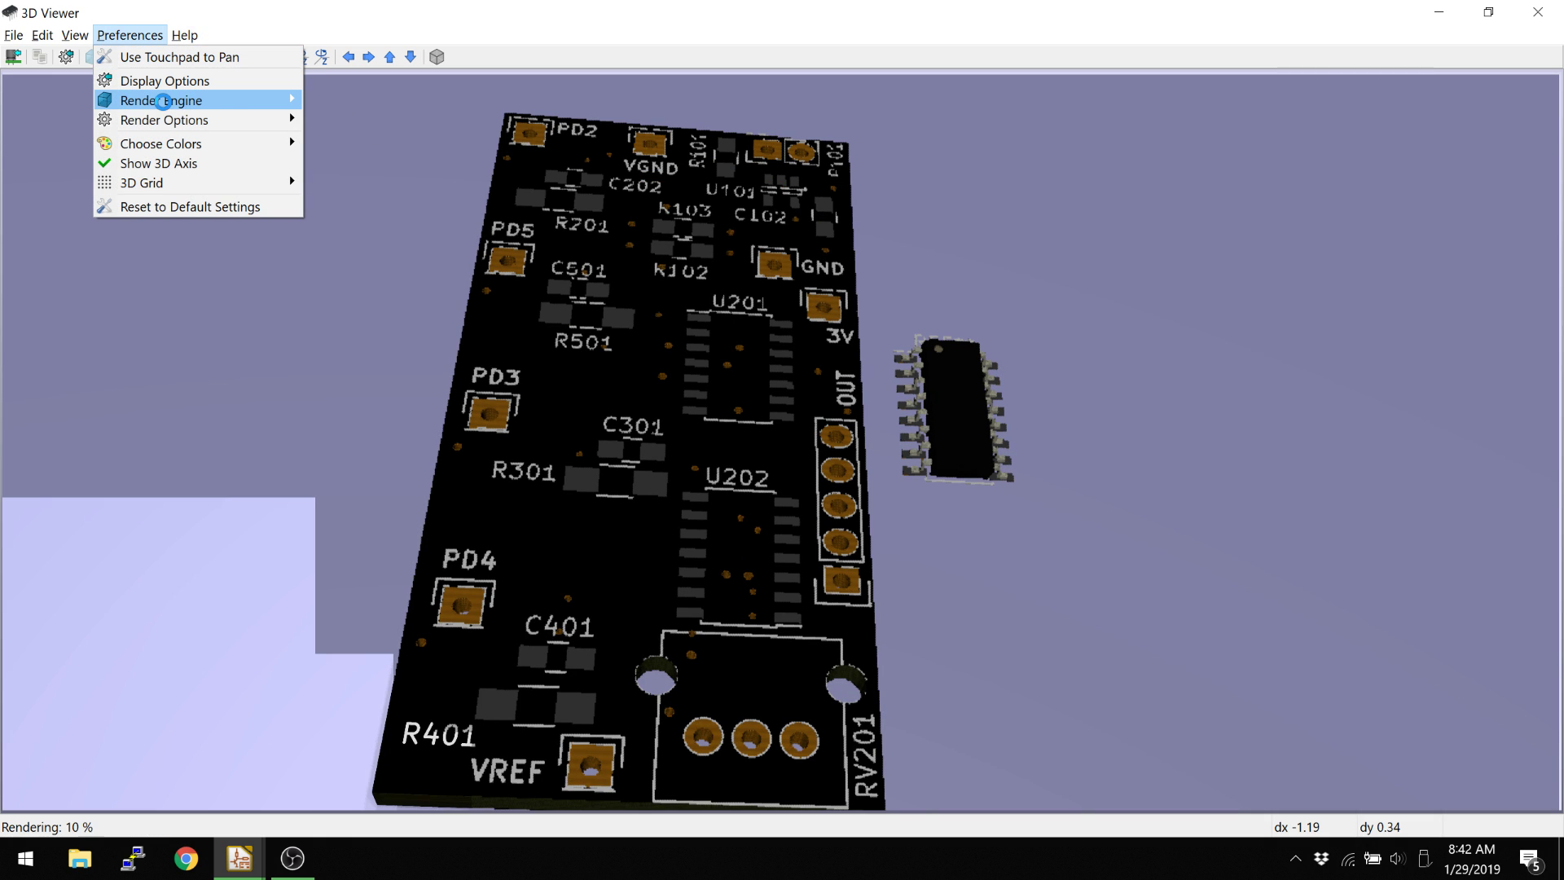
mouse_move(164, 101)
click(317, 107)
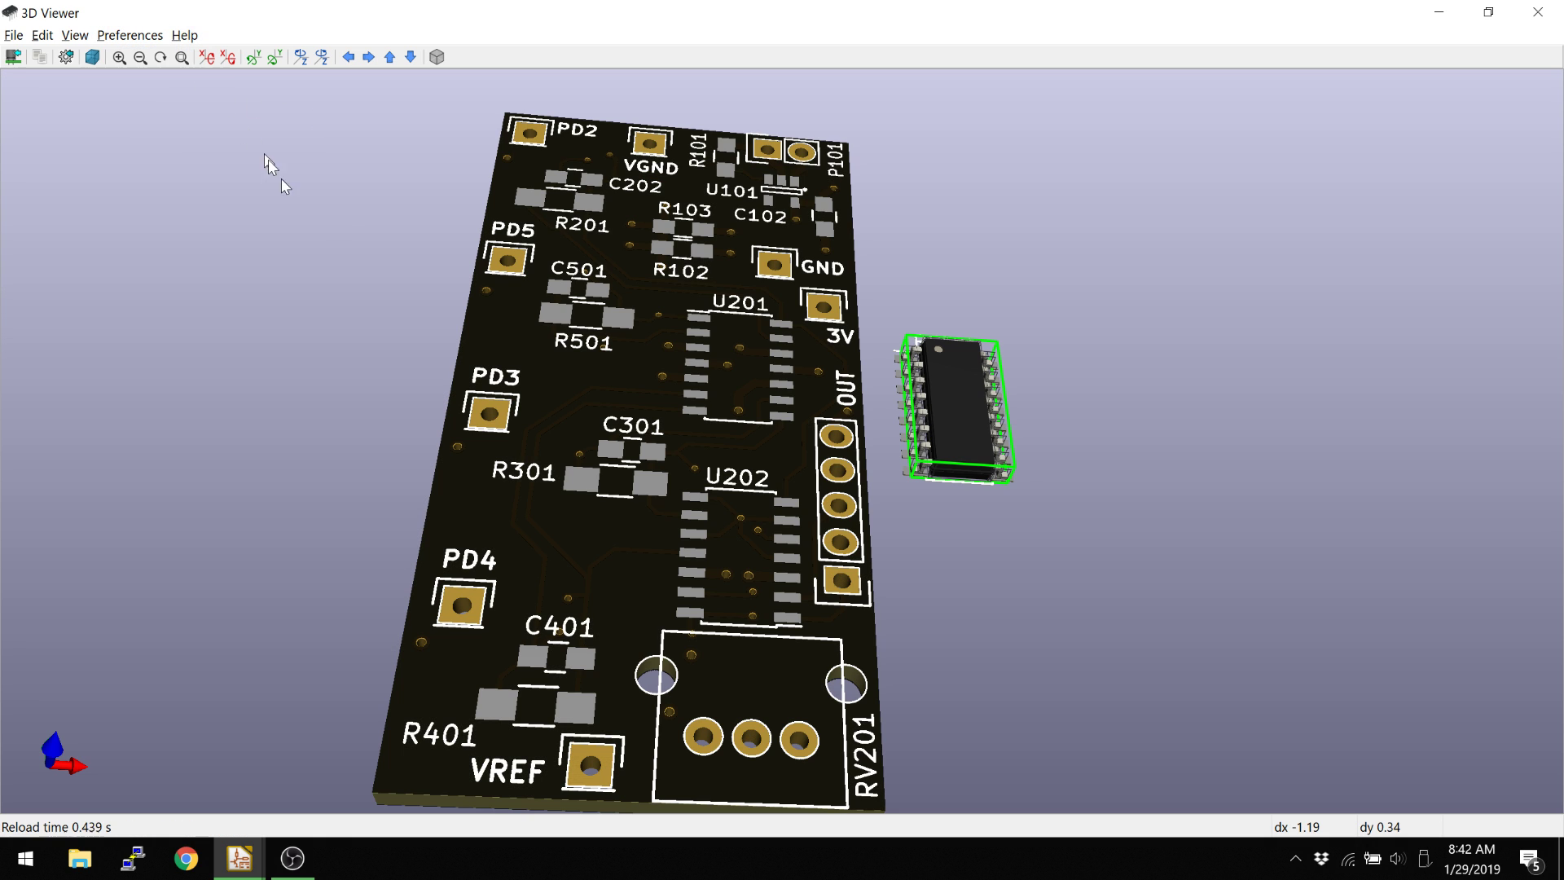
Step: Rotate the board to a new tilt and shift the view sideways
drag(283, 184, 244, 774)
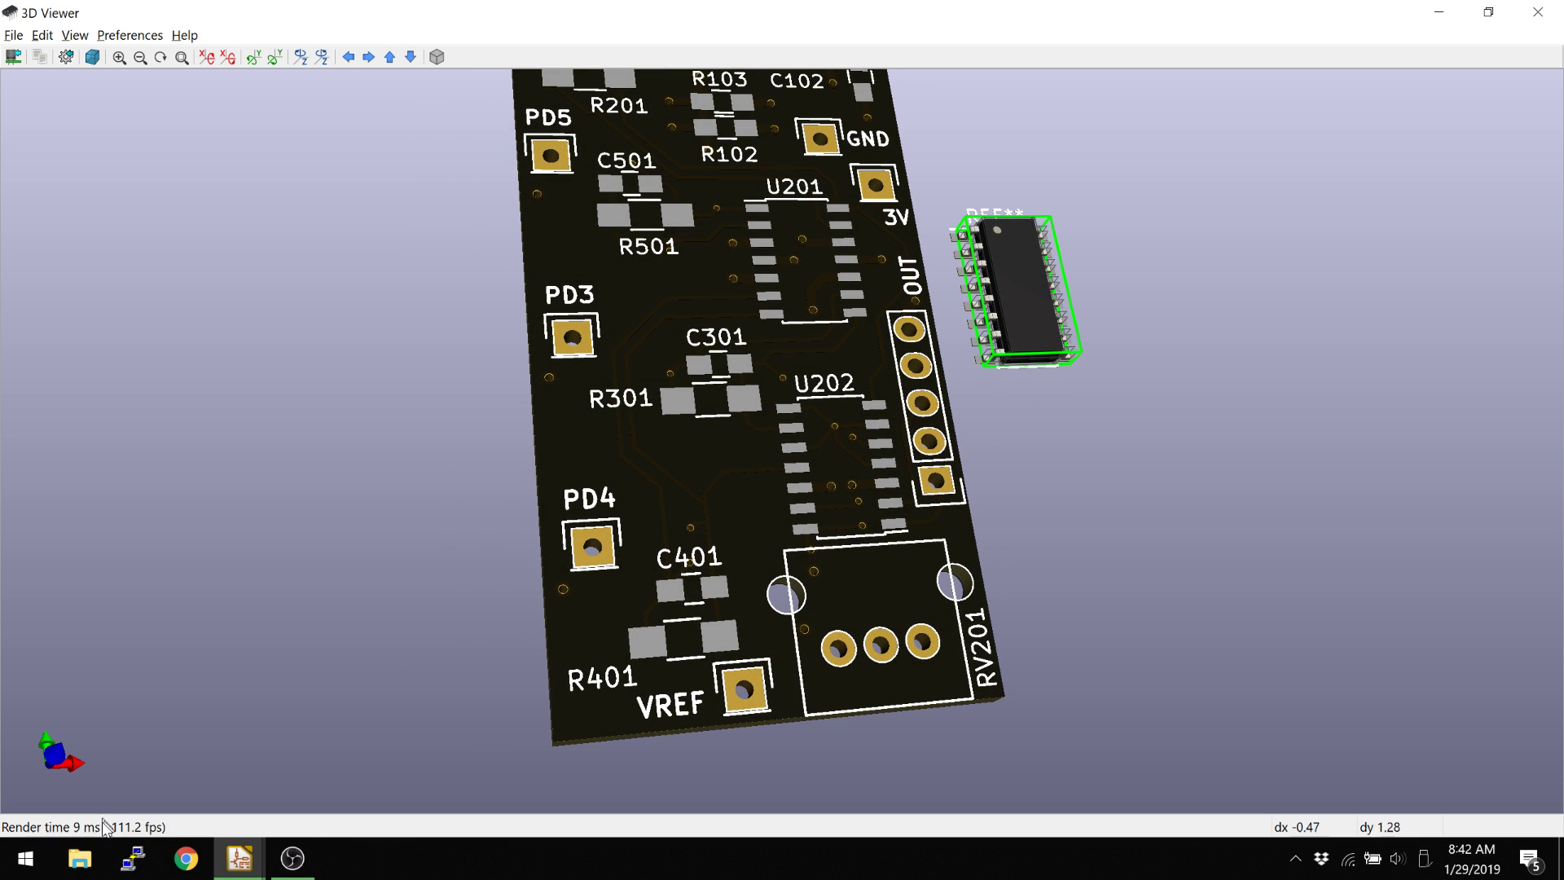
drag(1251, 421, 1059, 570)
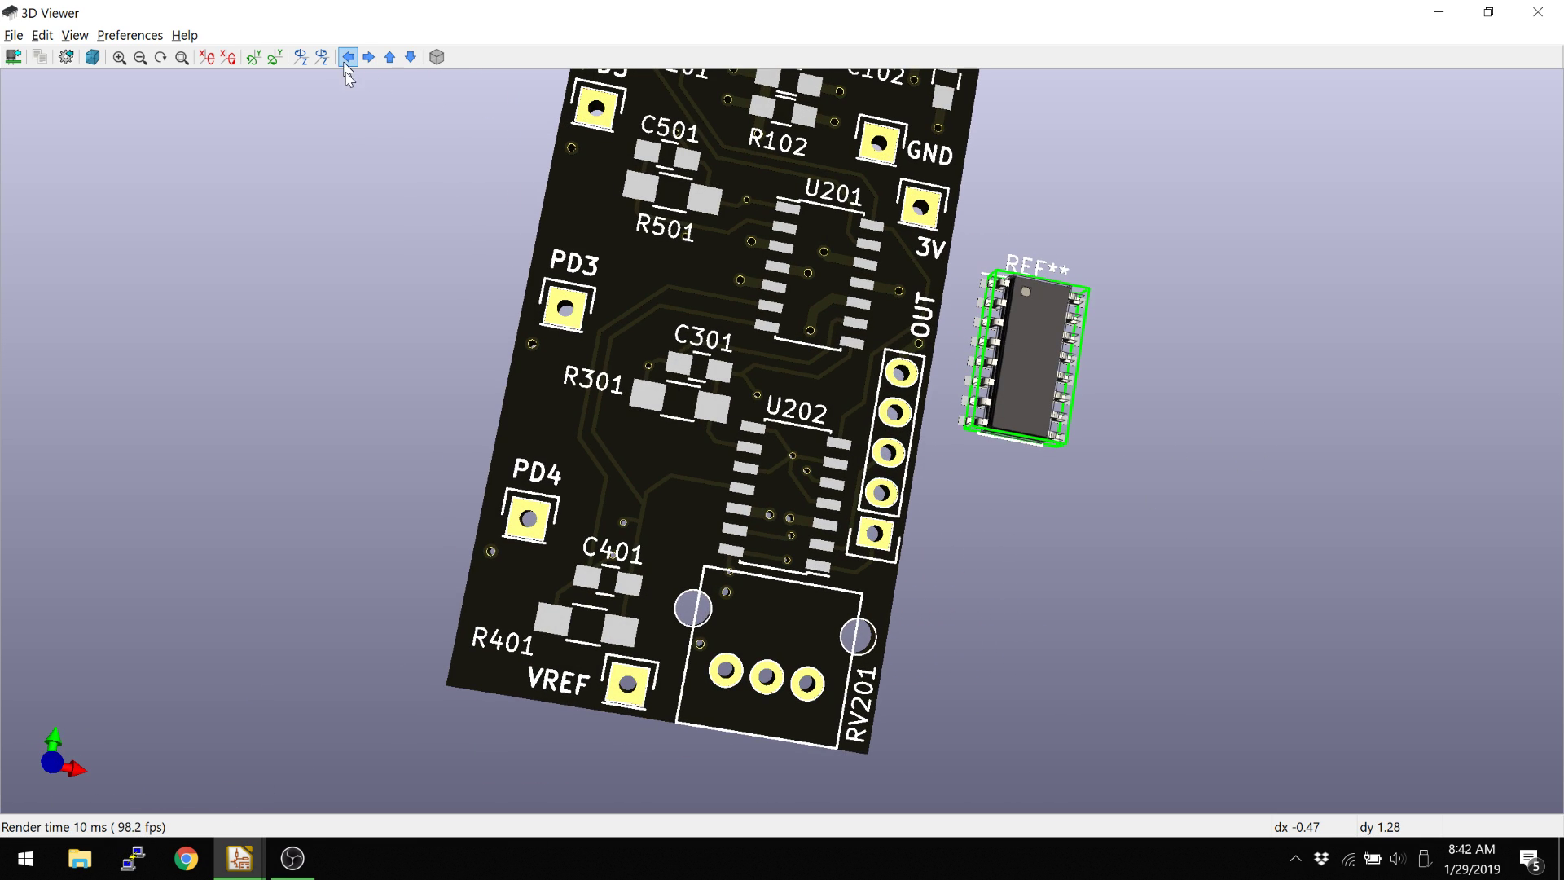
click(347, 65)
Step: Browse the Preferences menu's Raytracing Options and Choose Colors submenus
click(130, 35)
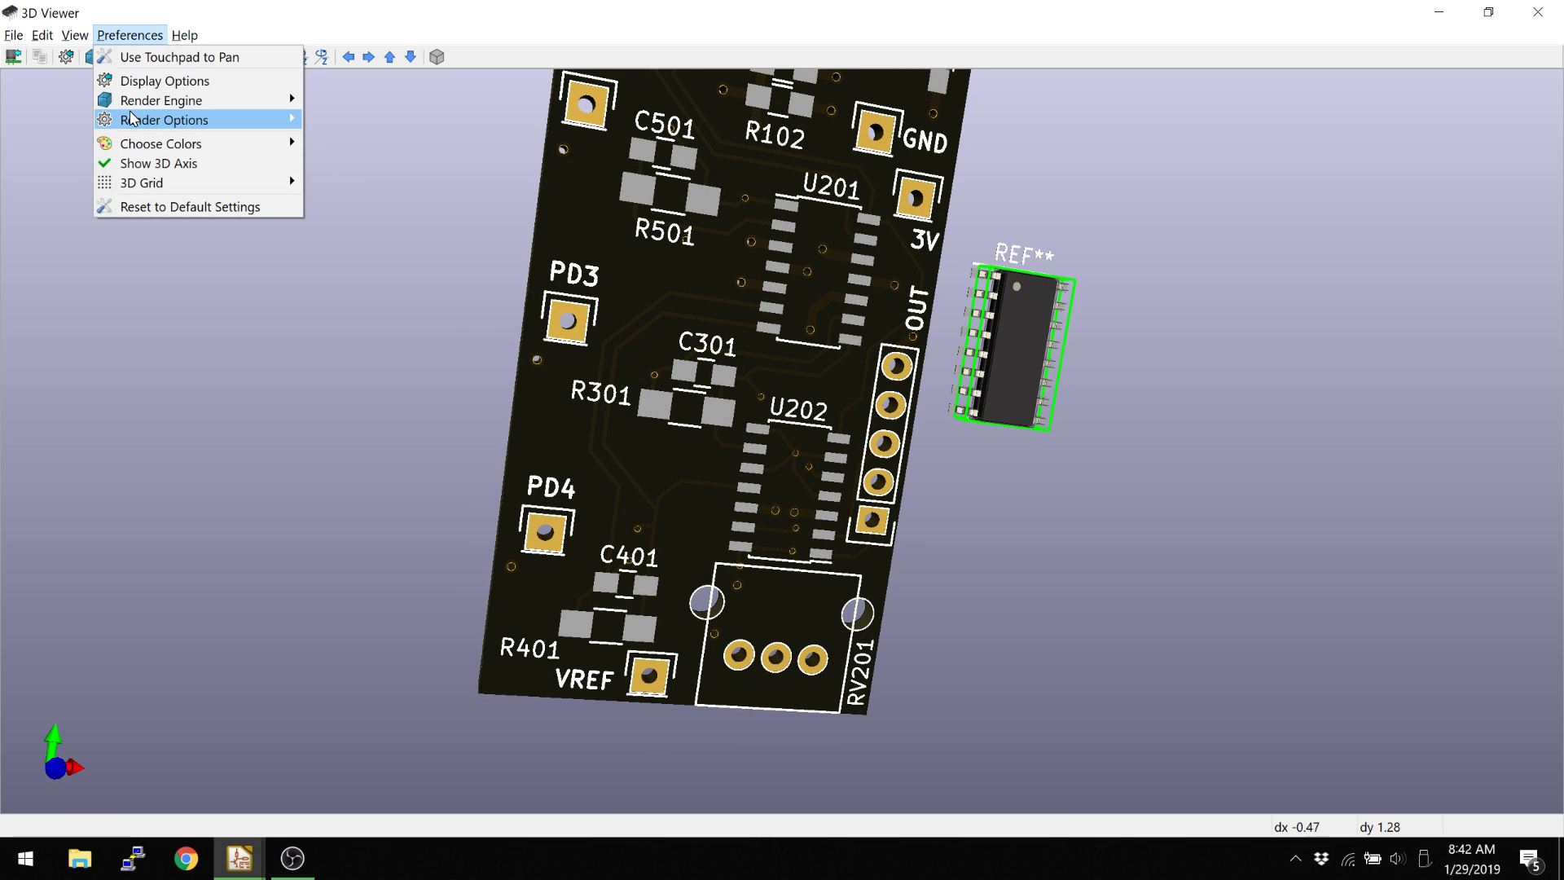
mouse_move(133, 119)
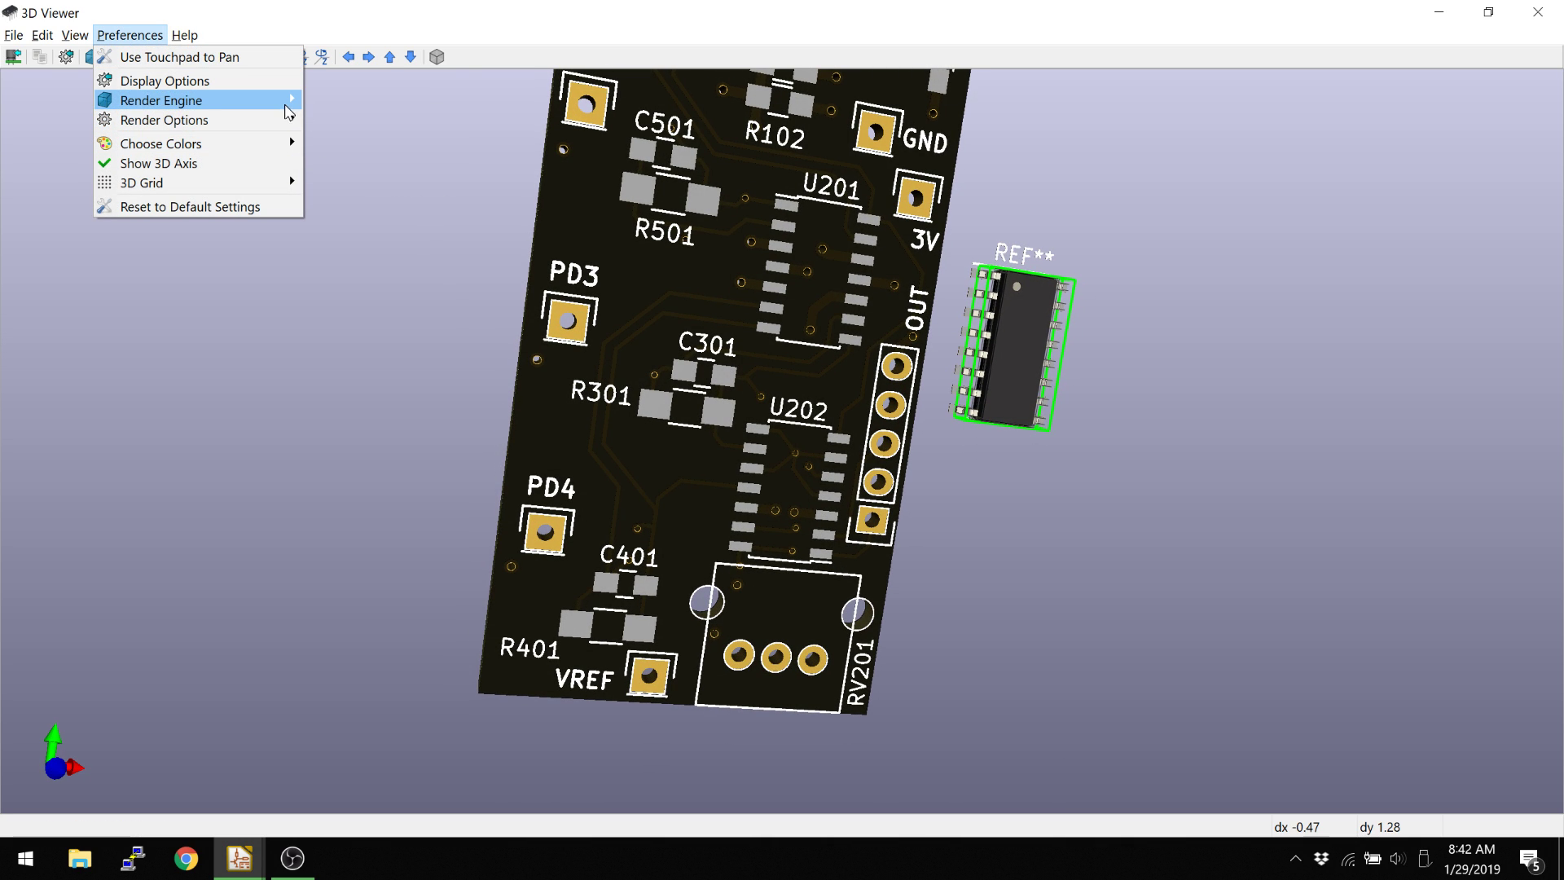
mouse_move(356, 159)
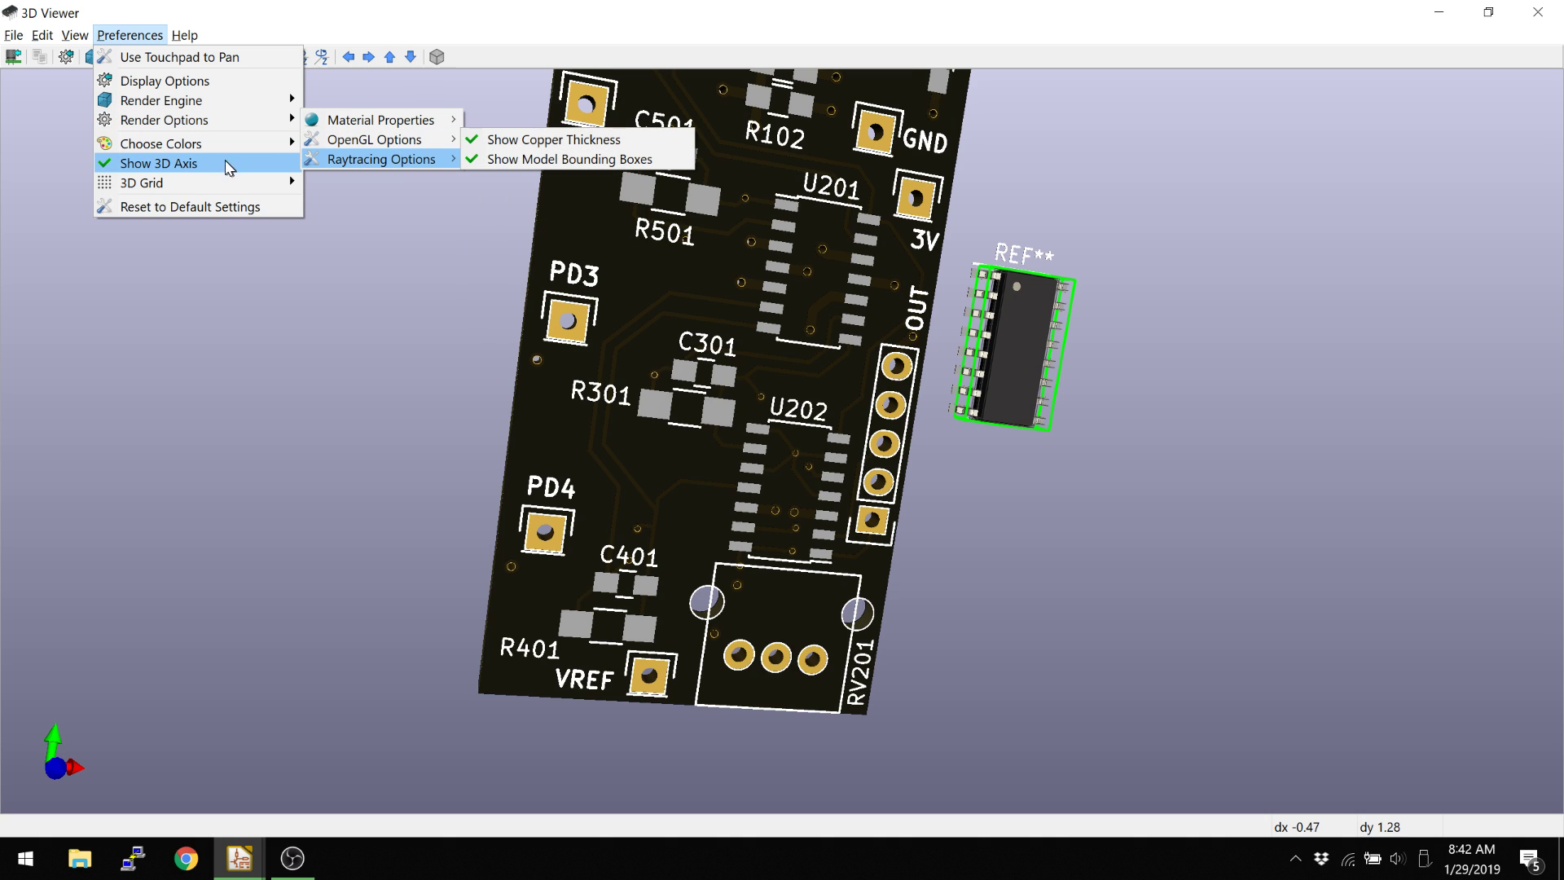
mouse_move(203, 144)
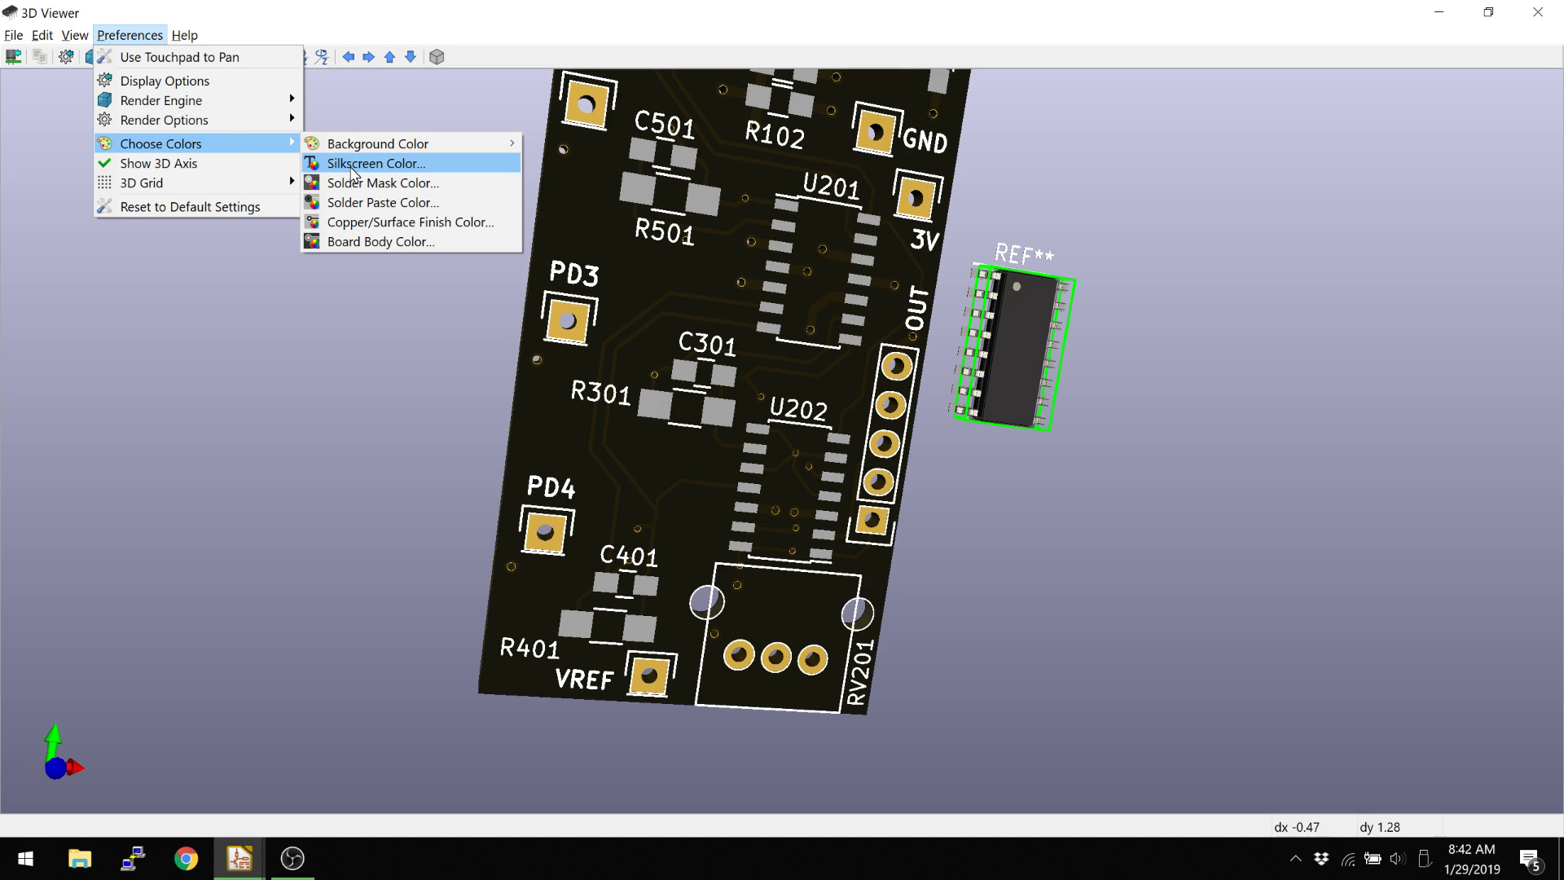
Step: Set the solder mask colour to dark green, then to a darker custom green
click(358, 183)
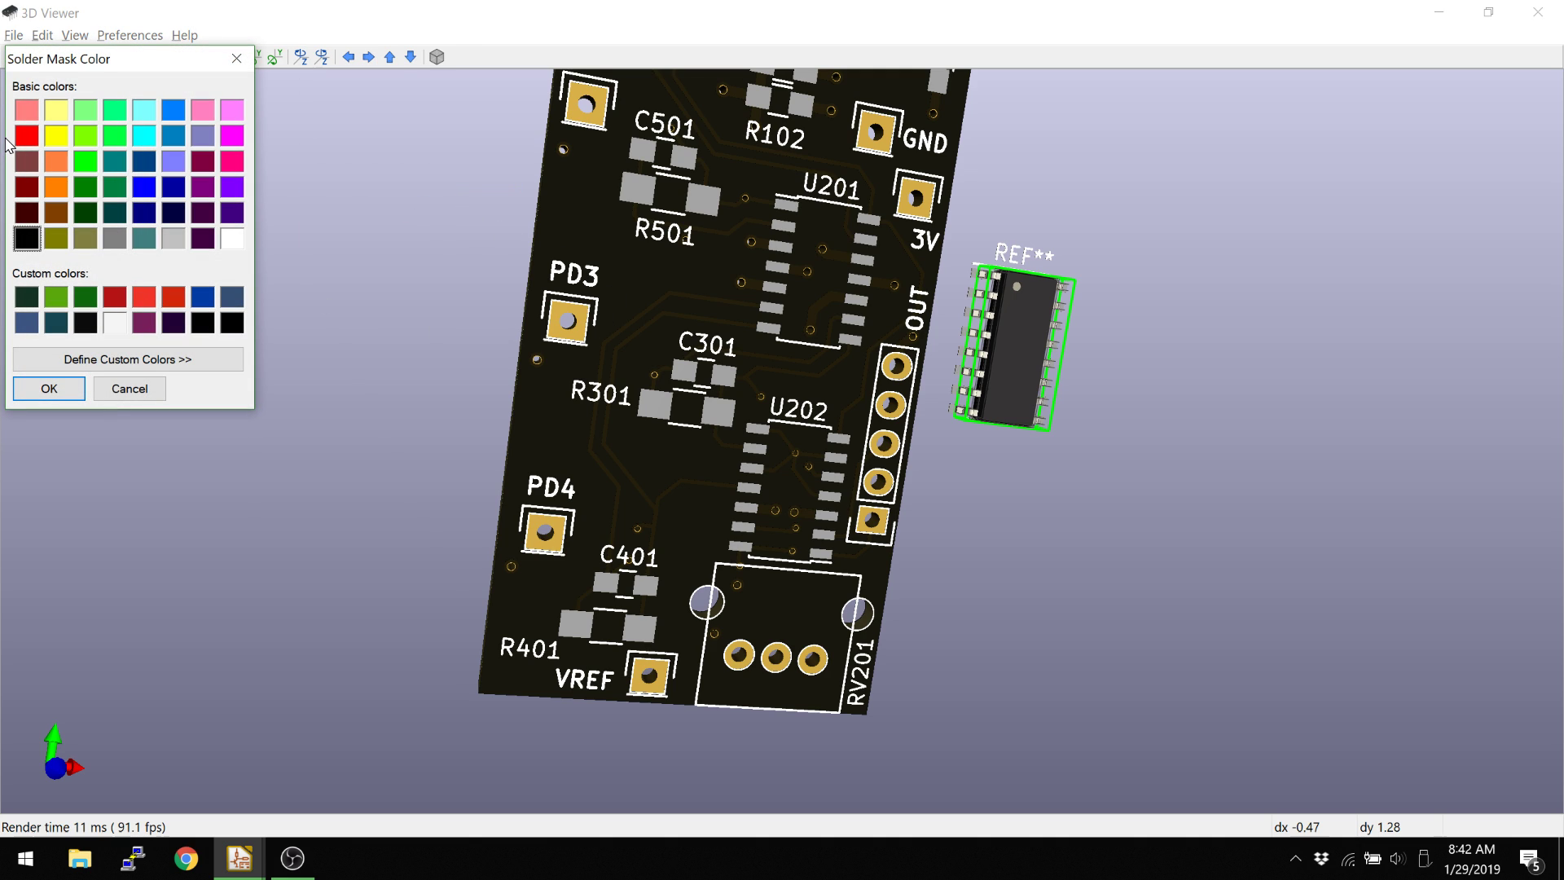
click(85, 186)
click(49, 388)
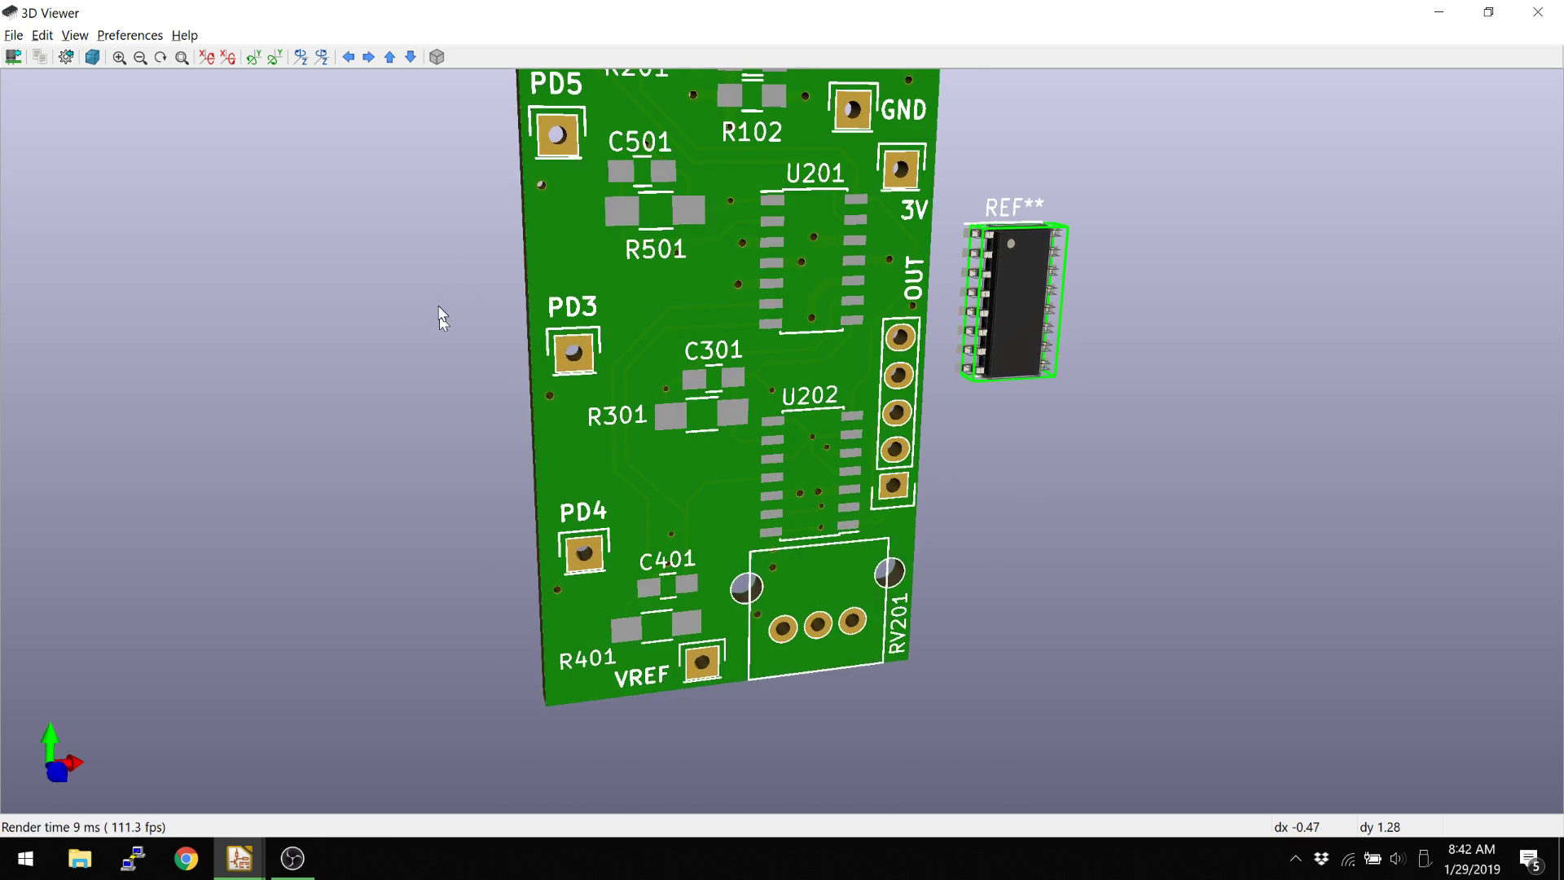
scroll(607, 242, down, 5)
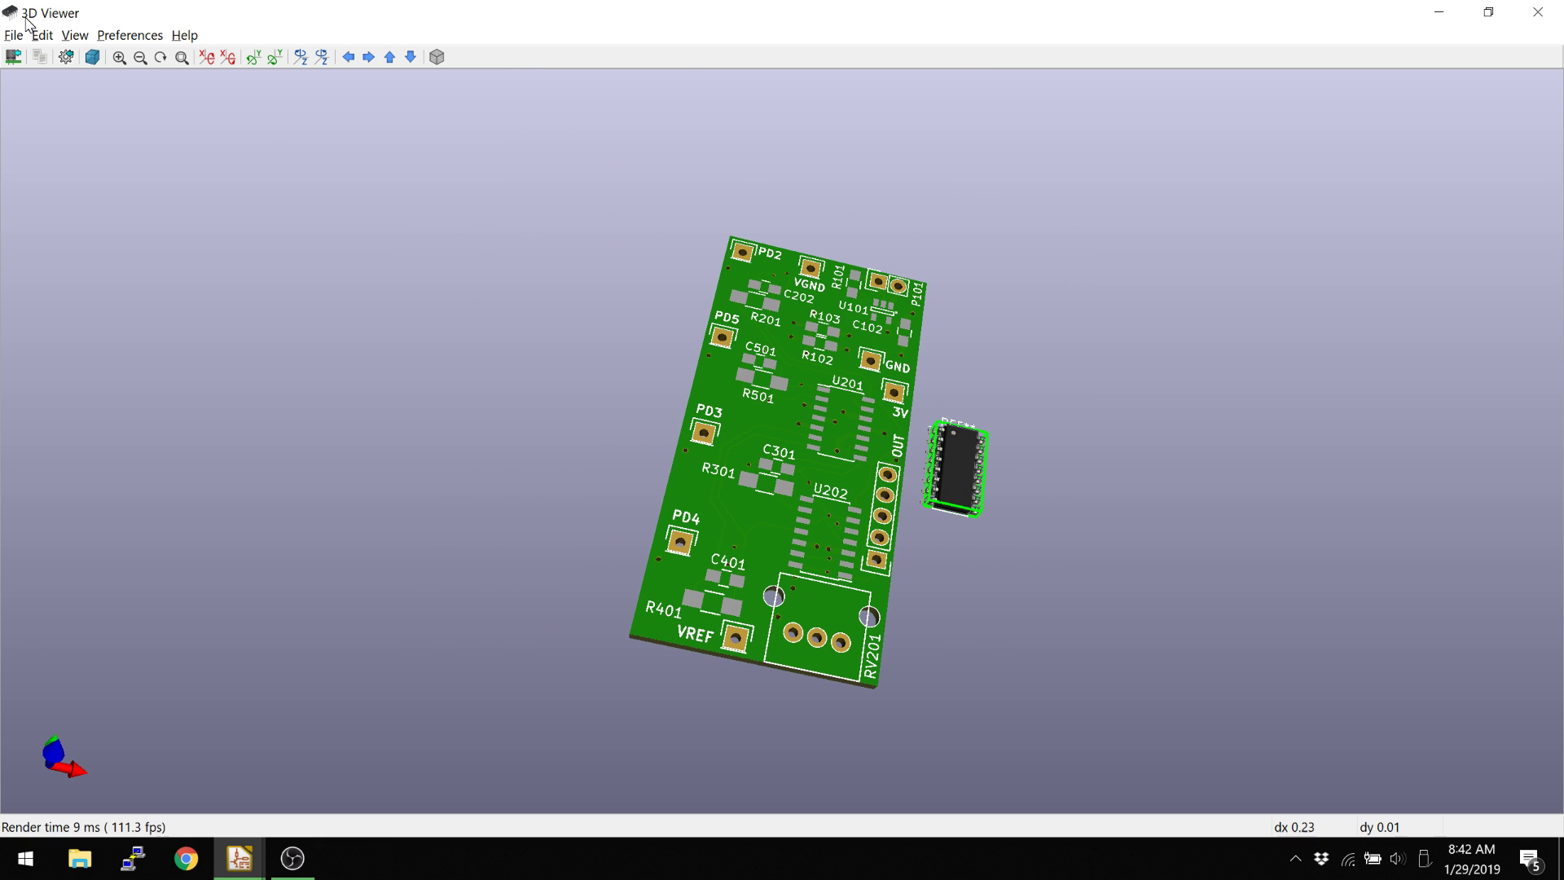
click(129, 35)
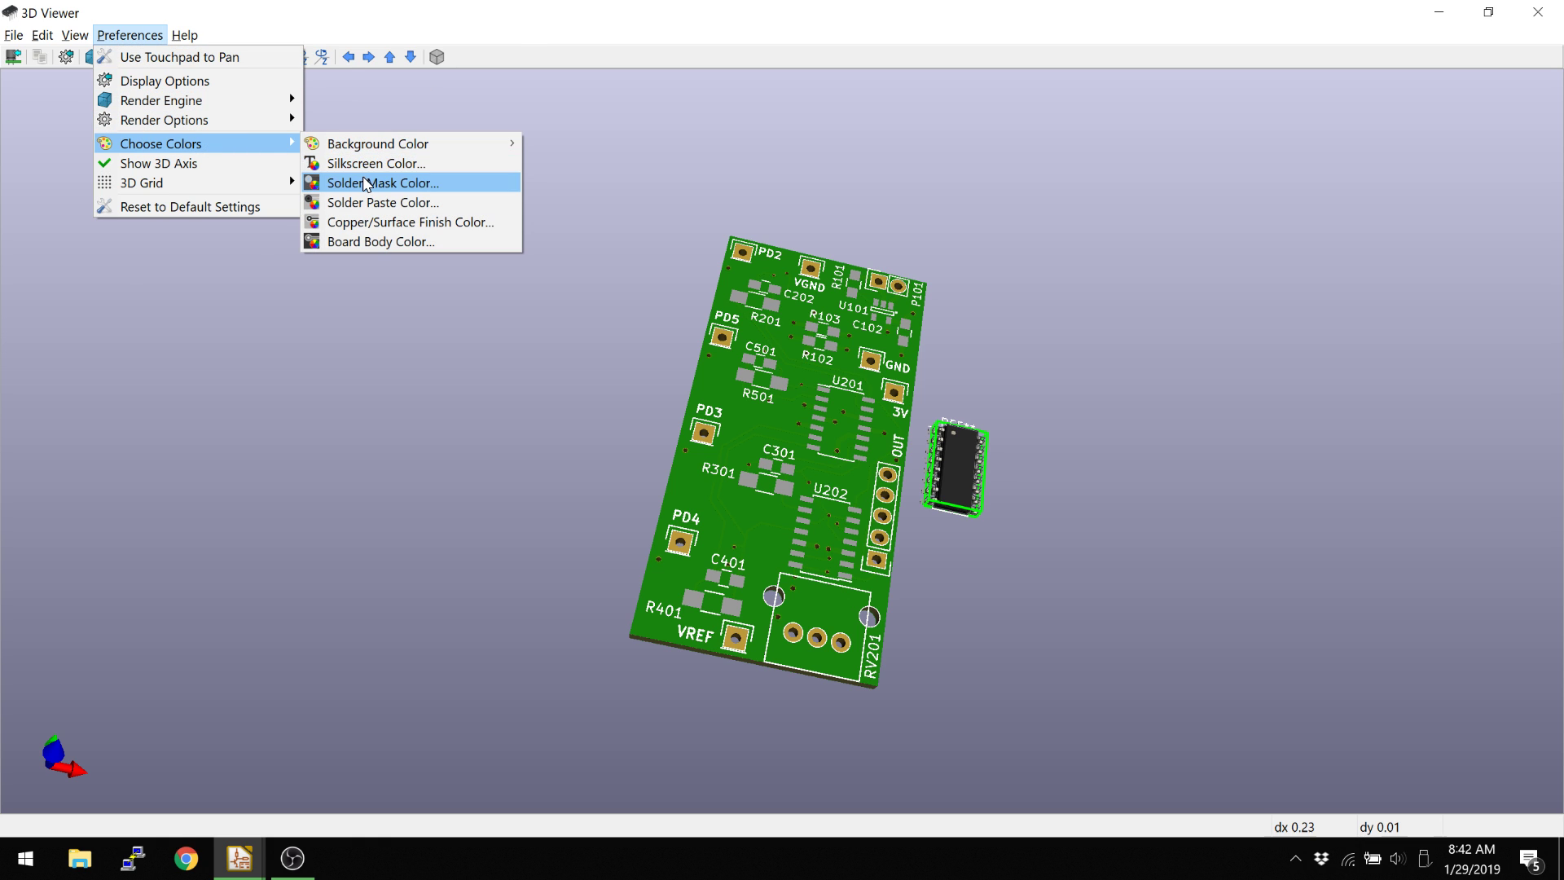
click(335, 183)
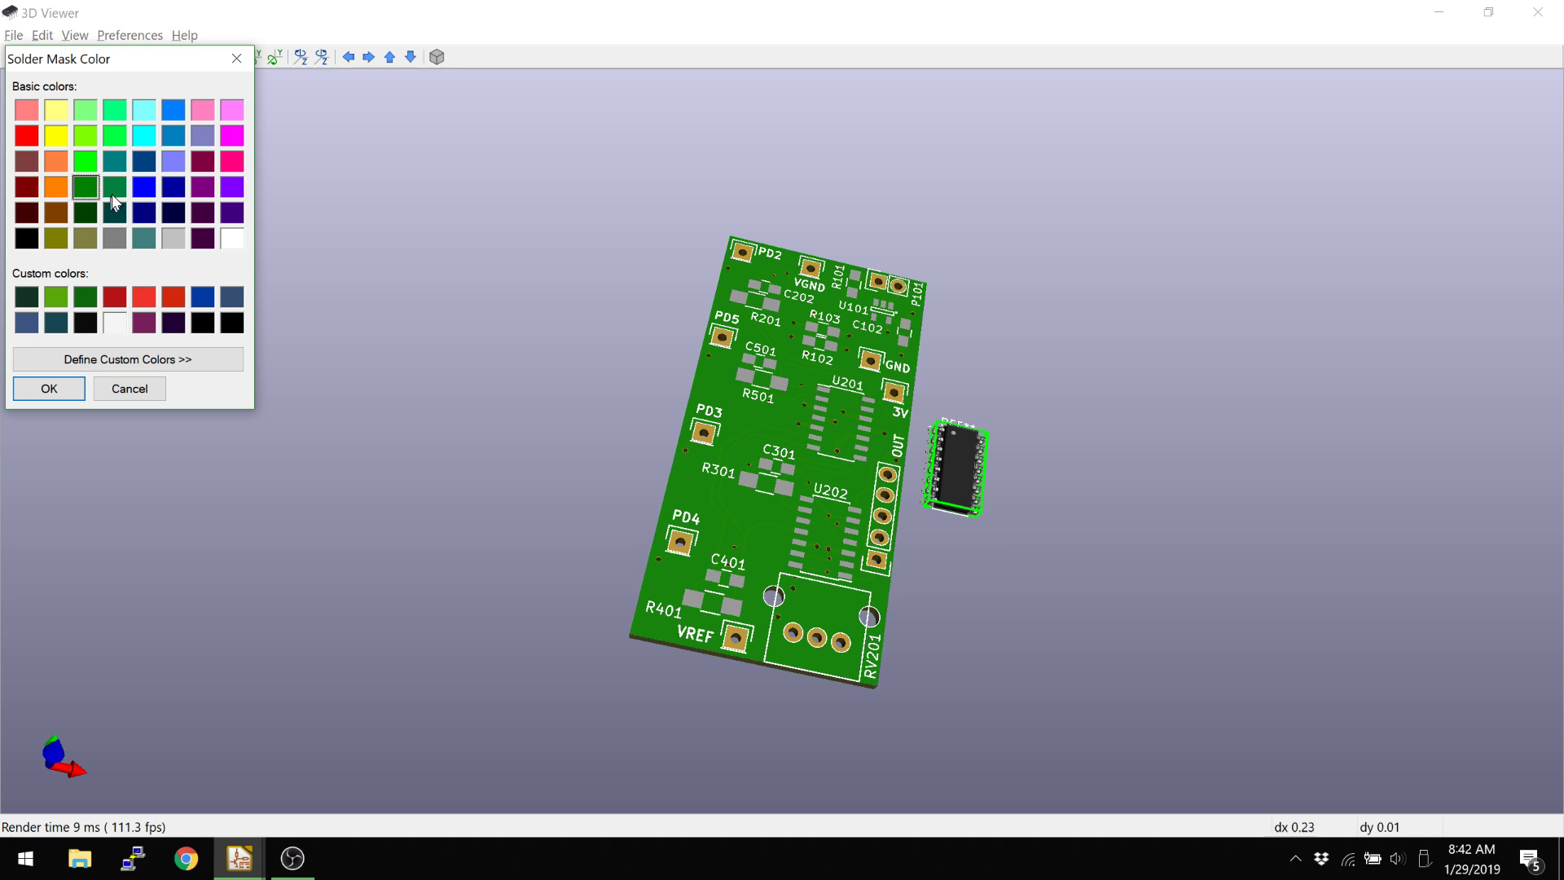
click(85, 299)
click(49, 388)
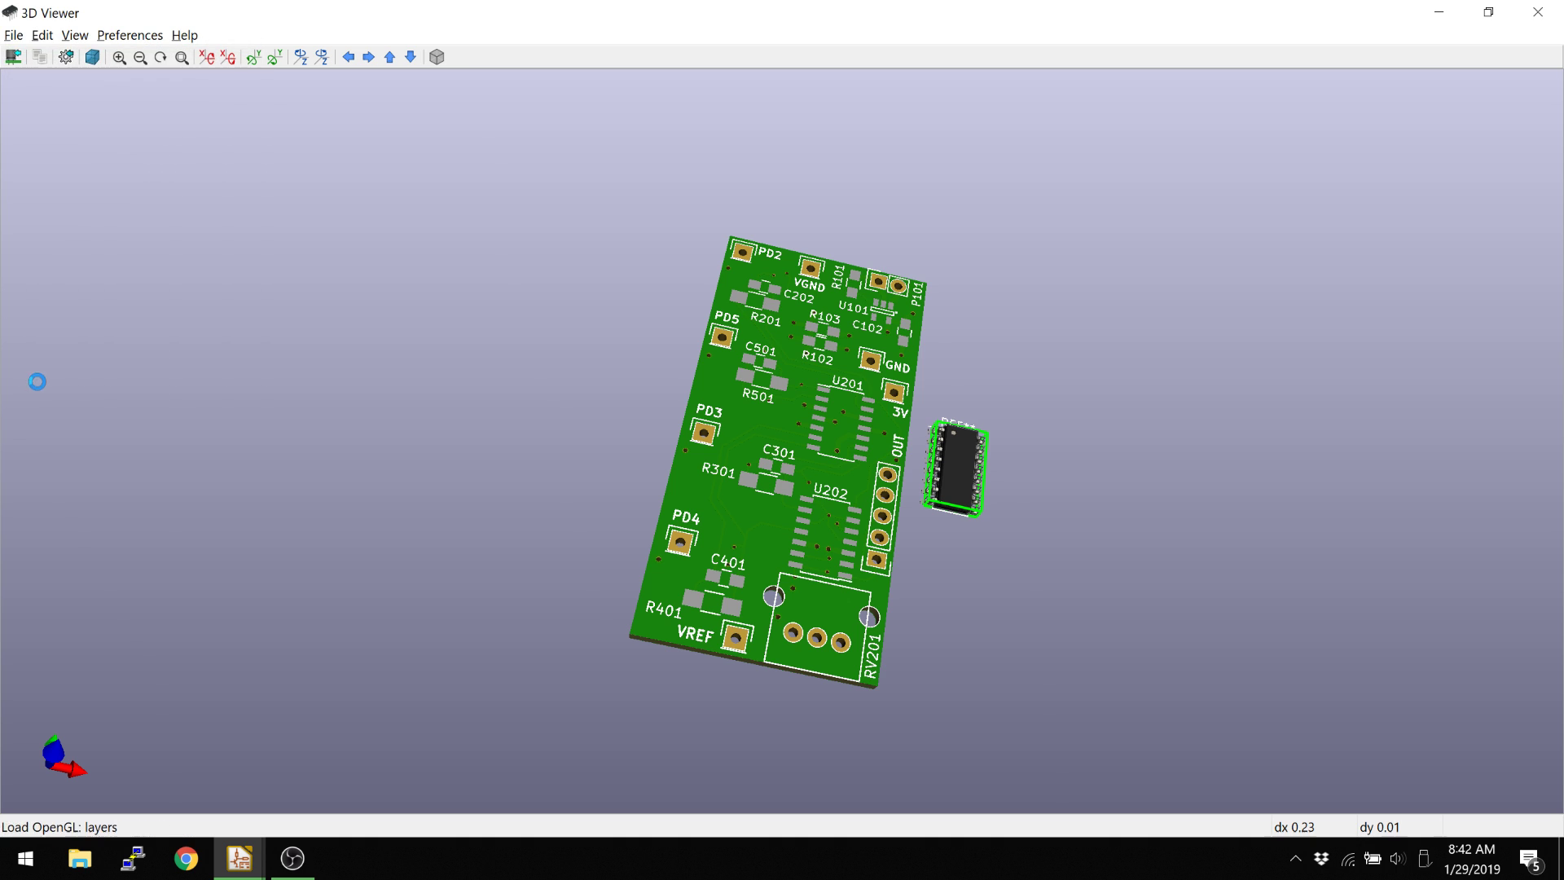
Step: Turn the board toward a top-down view, then reset the viewer to default settings
drag(377, 307, 314, 373)
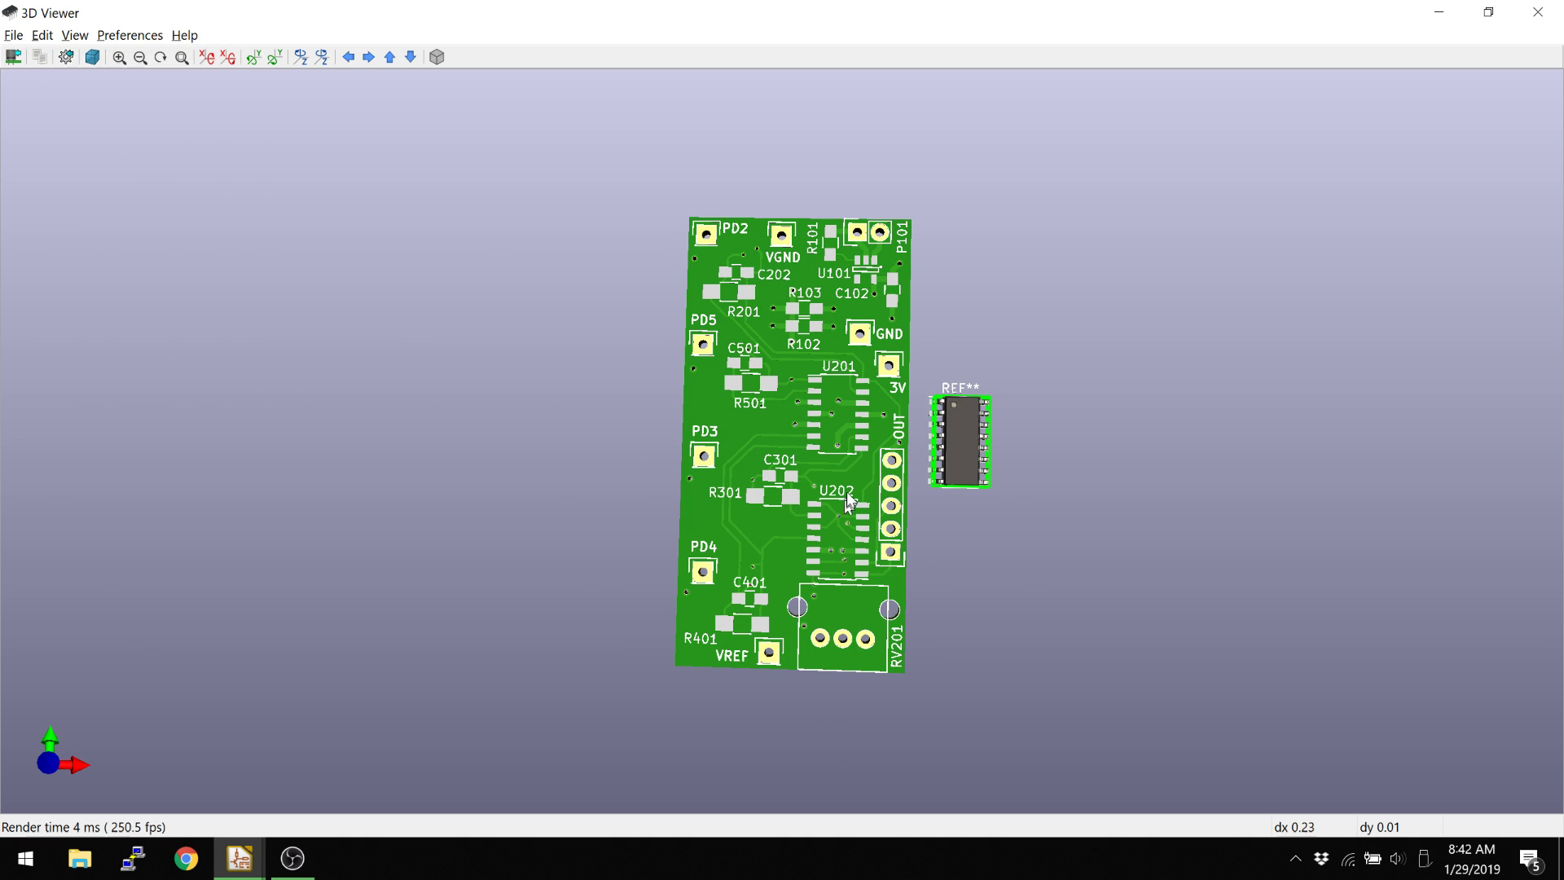
drag(848, 491, 805, 470)
scroll(804, 464, up, 3)
scroll(798, 435, down, 4)
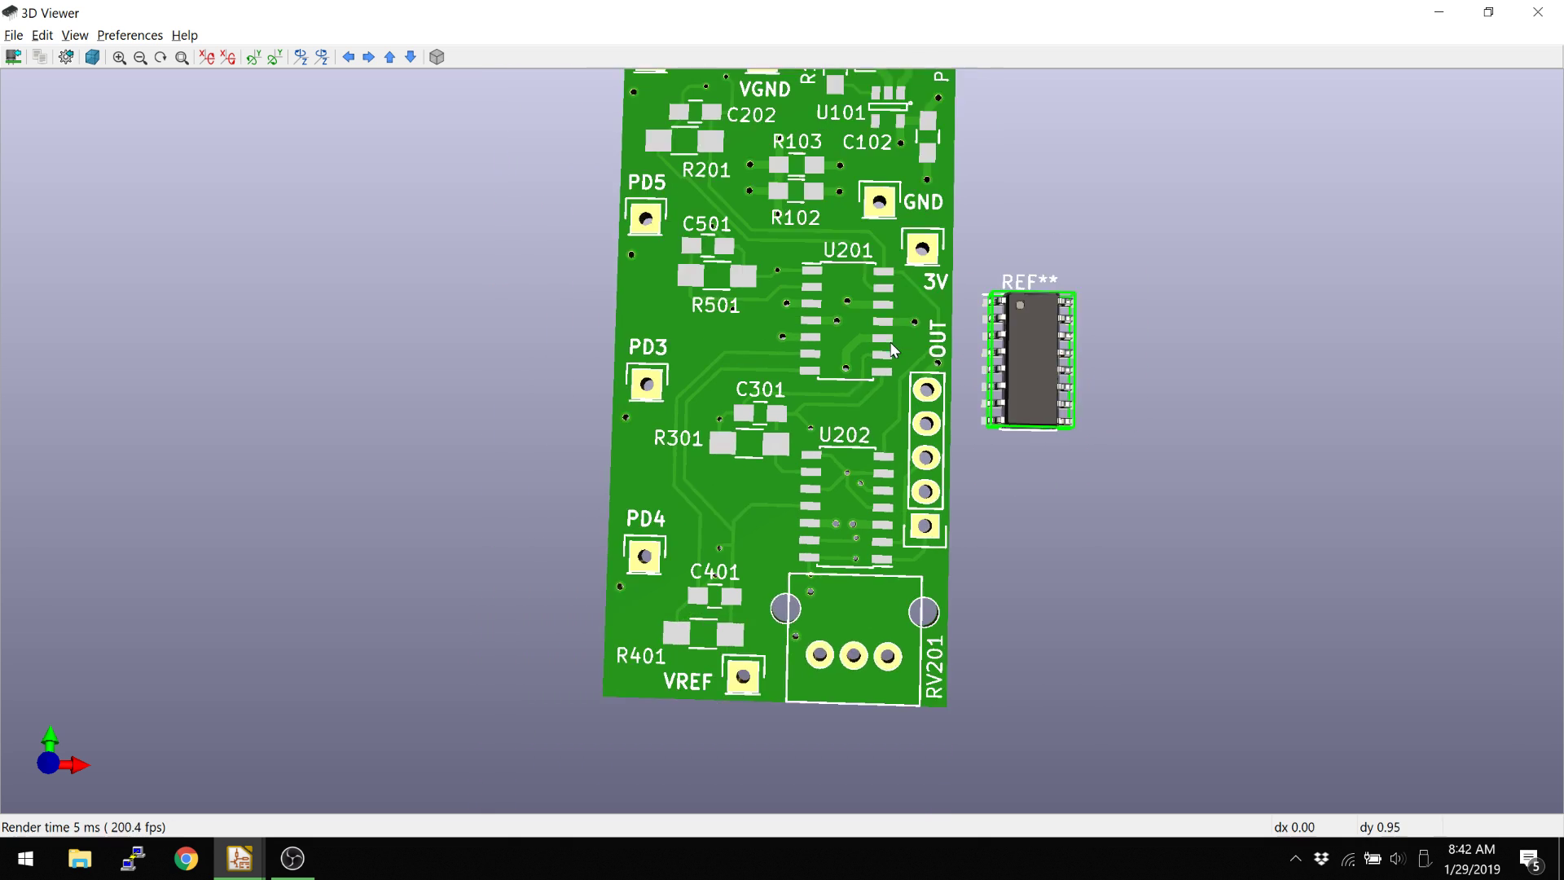
drag(858, 271, 729, 264)
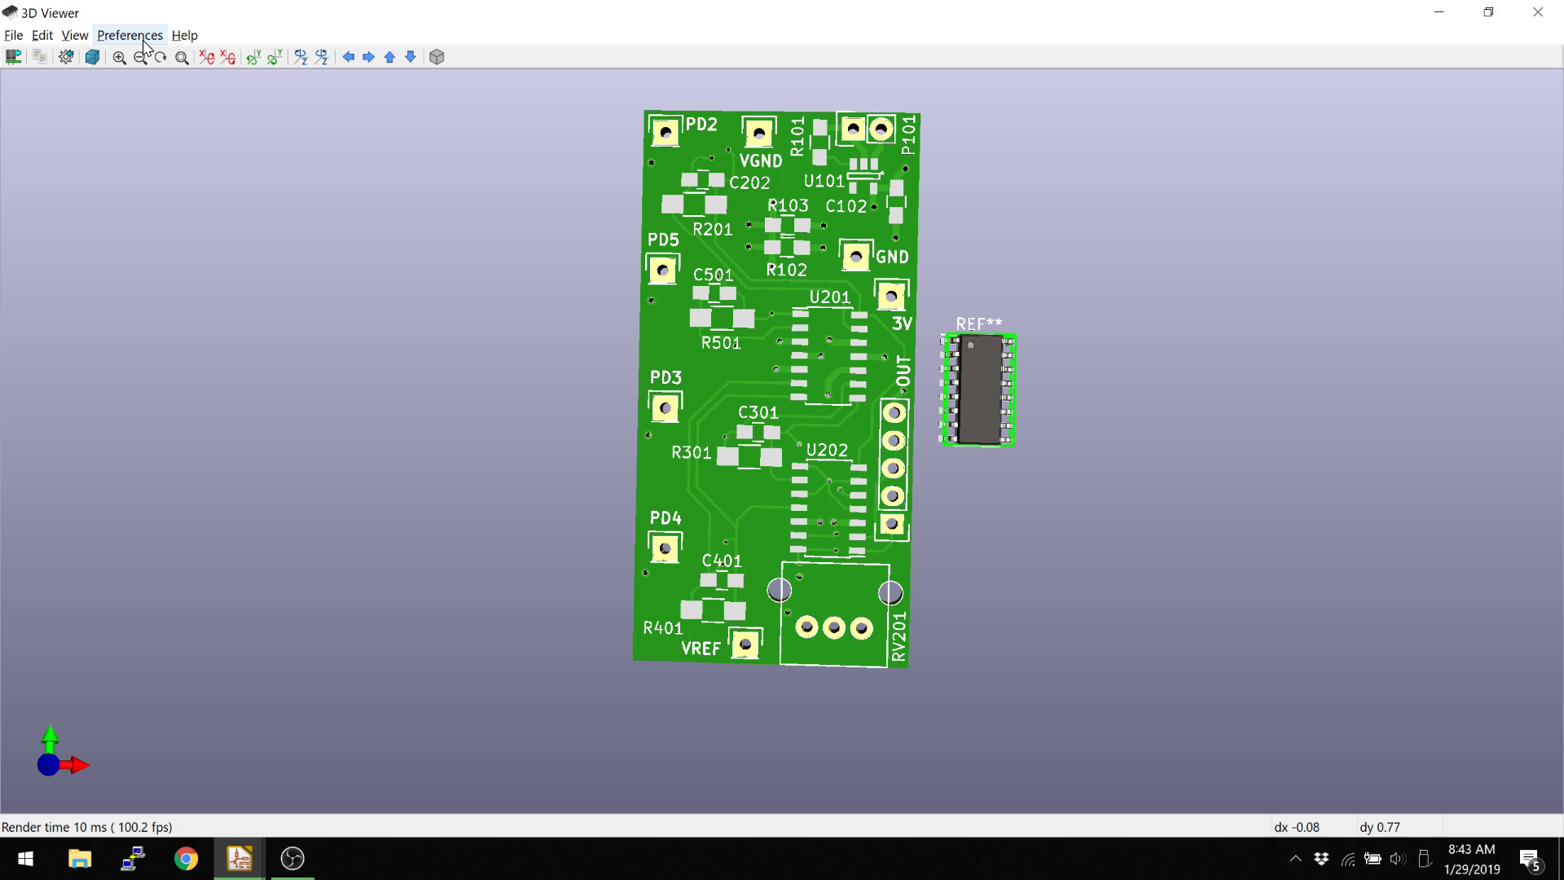
click(131, 36)
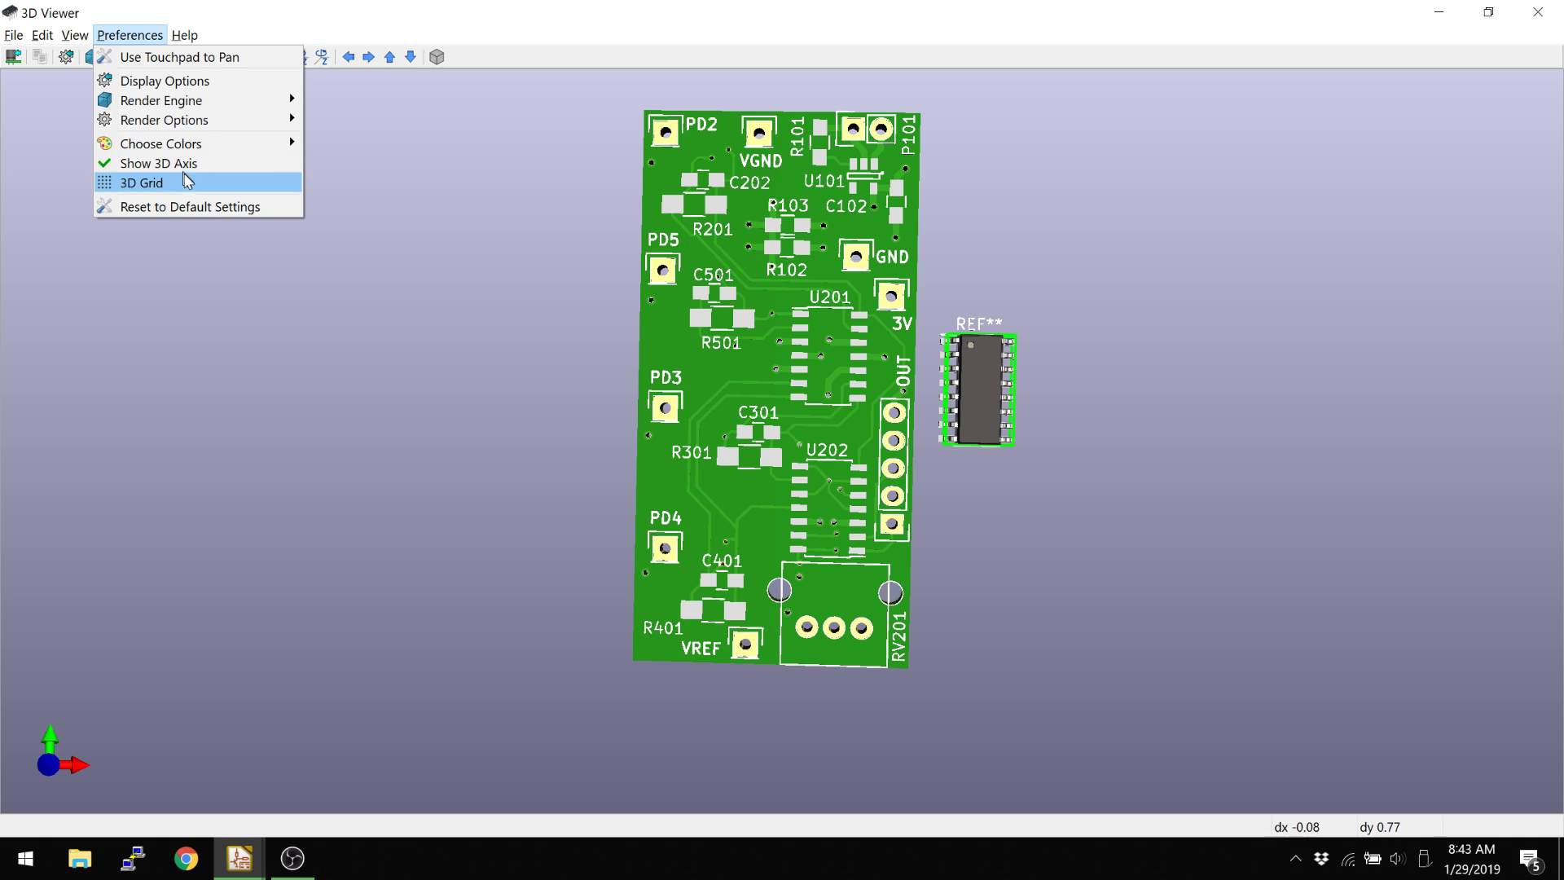
click(154, 207)
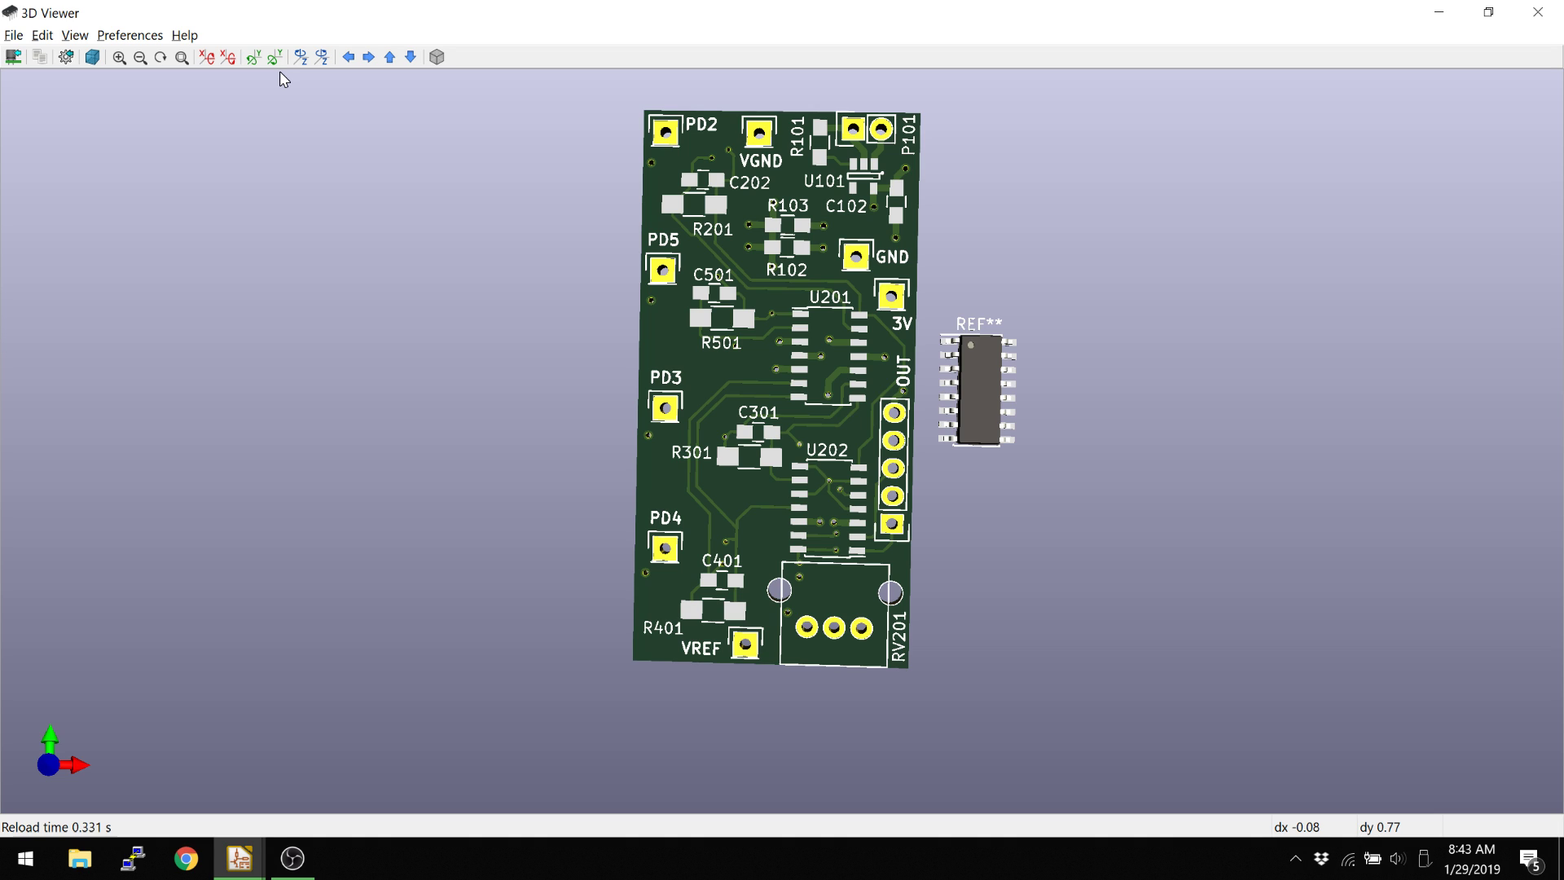
Step: In Pcbnew, place the REF** footprint lower beside the board
key(alt+Tab)
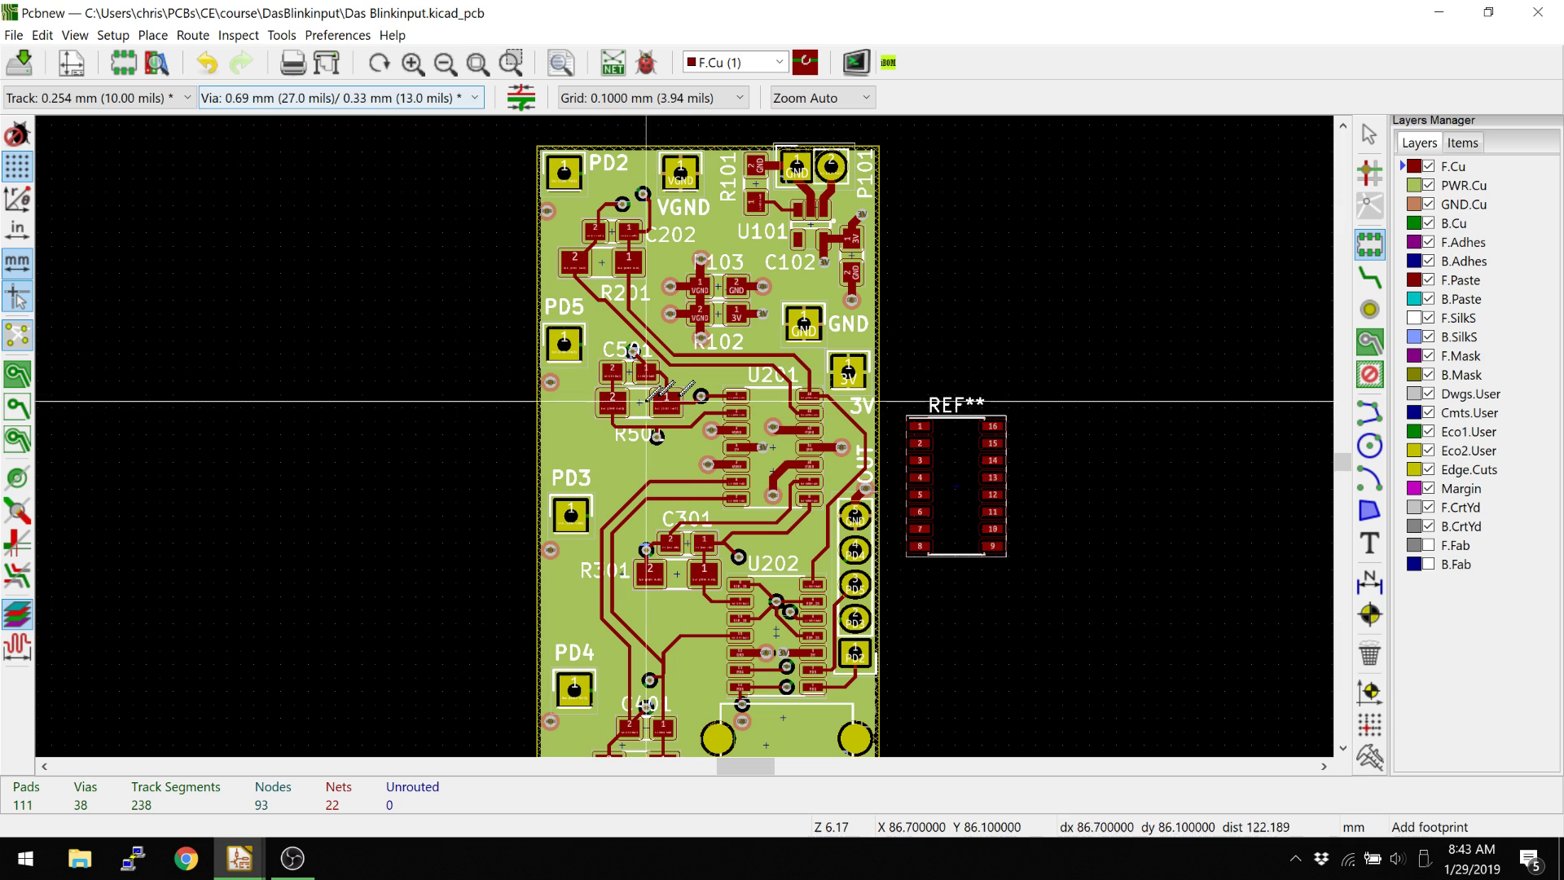
click(942, 570)
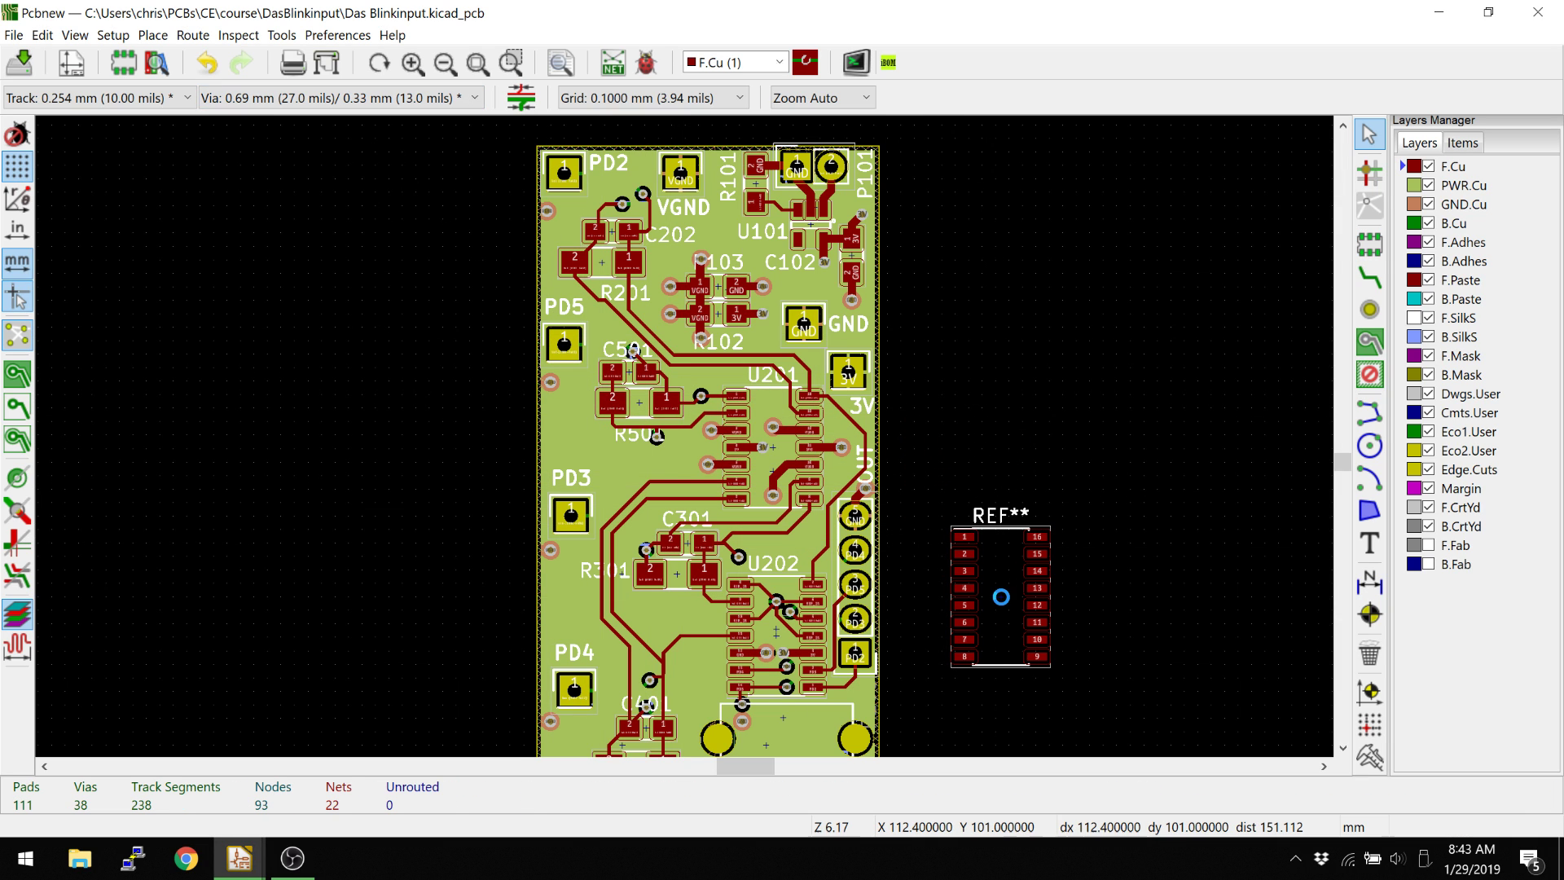
key(alt+Tab)
key(alt+Tab)
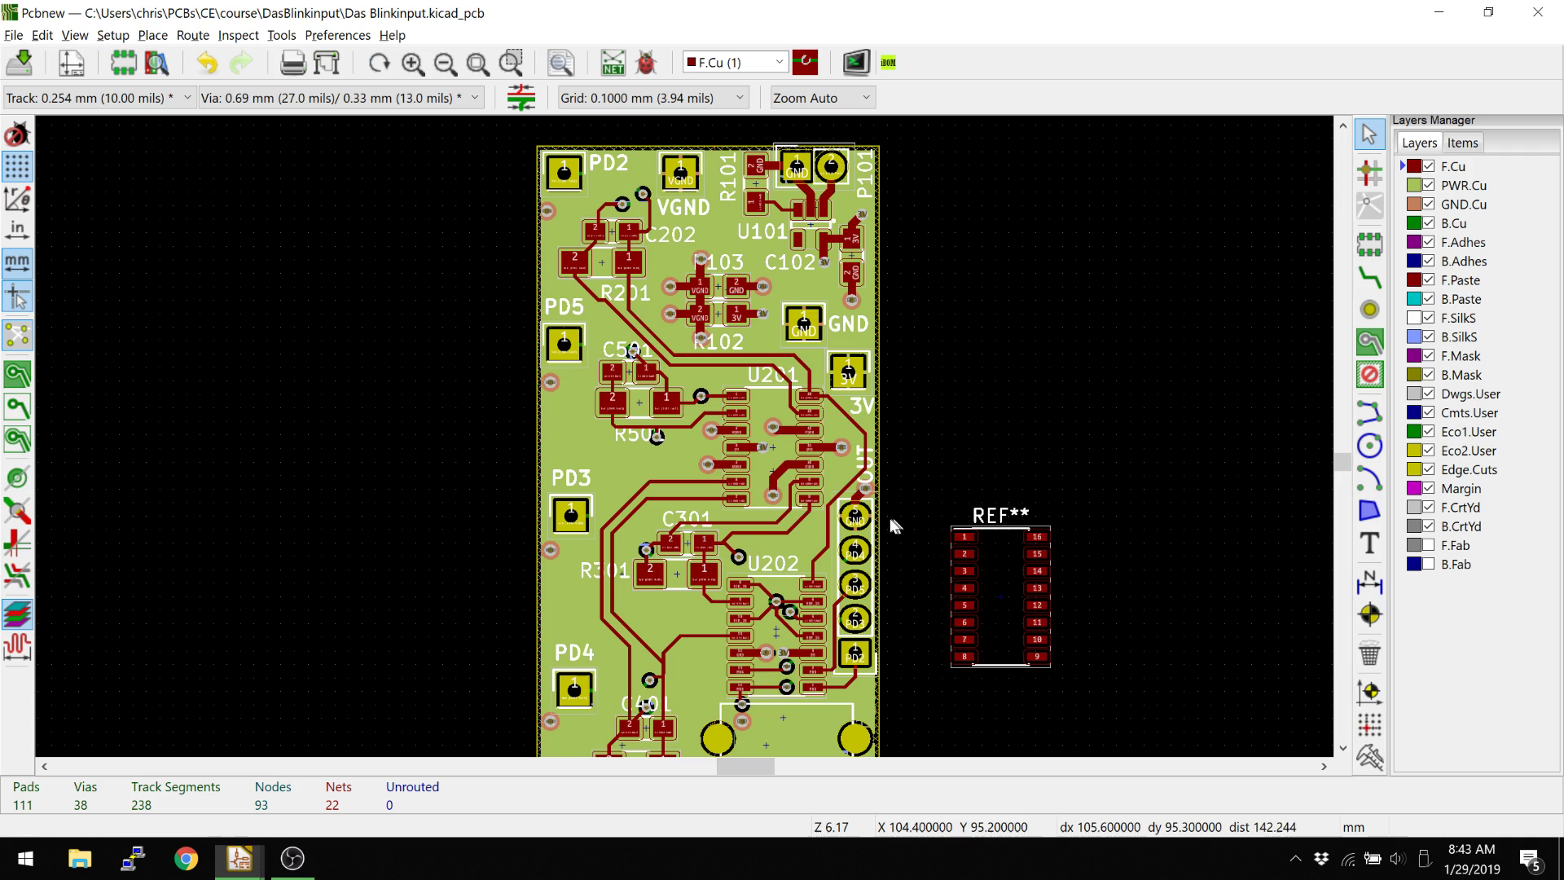
Step: Tile the 3D Viewer and Pcbnew side by side and move the PD3 label up beside its pad
key(super+Left)
click(1072, 320)
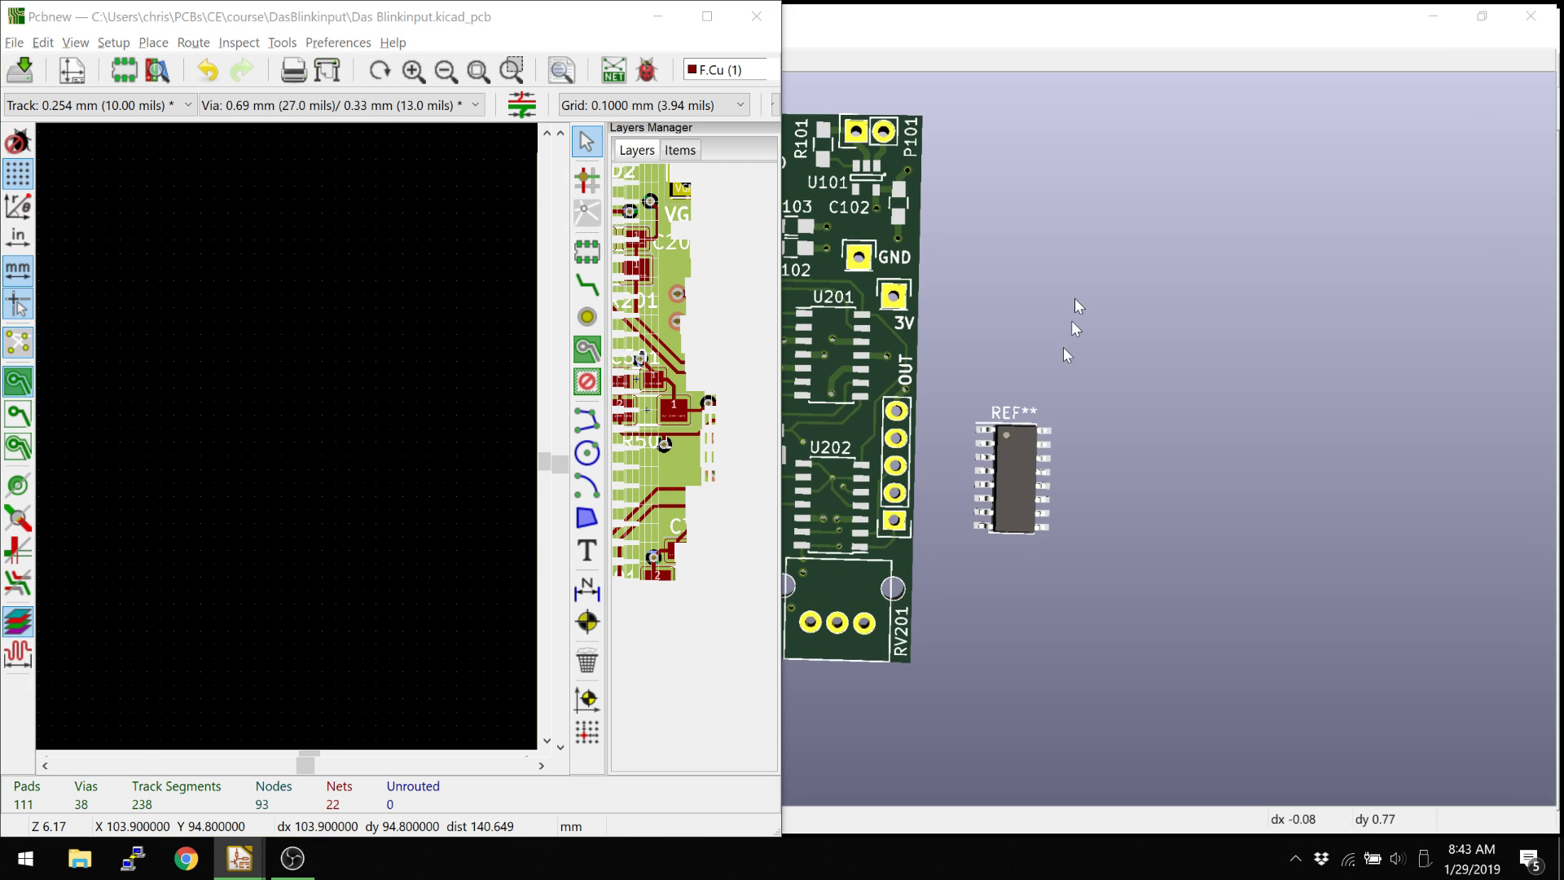
key(super+Up)
key(super+Left)
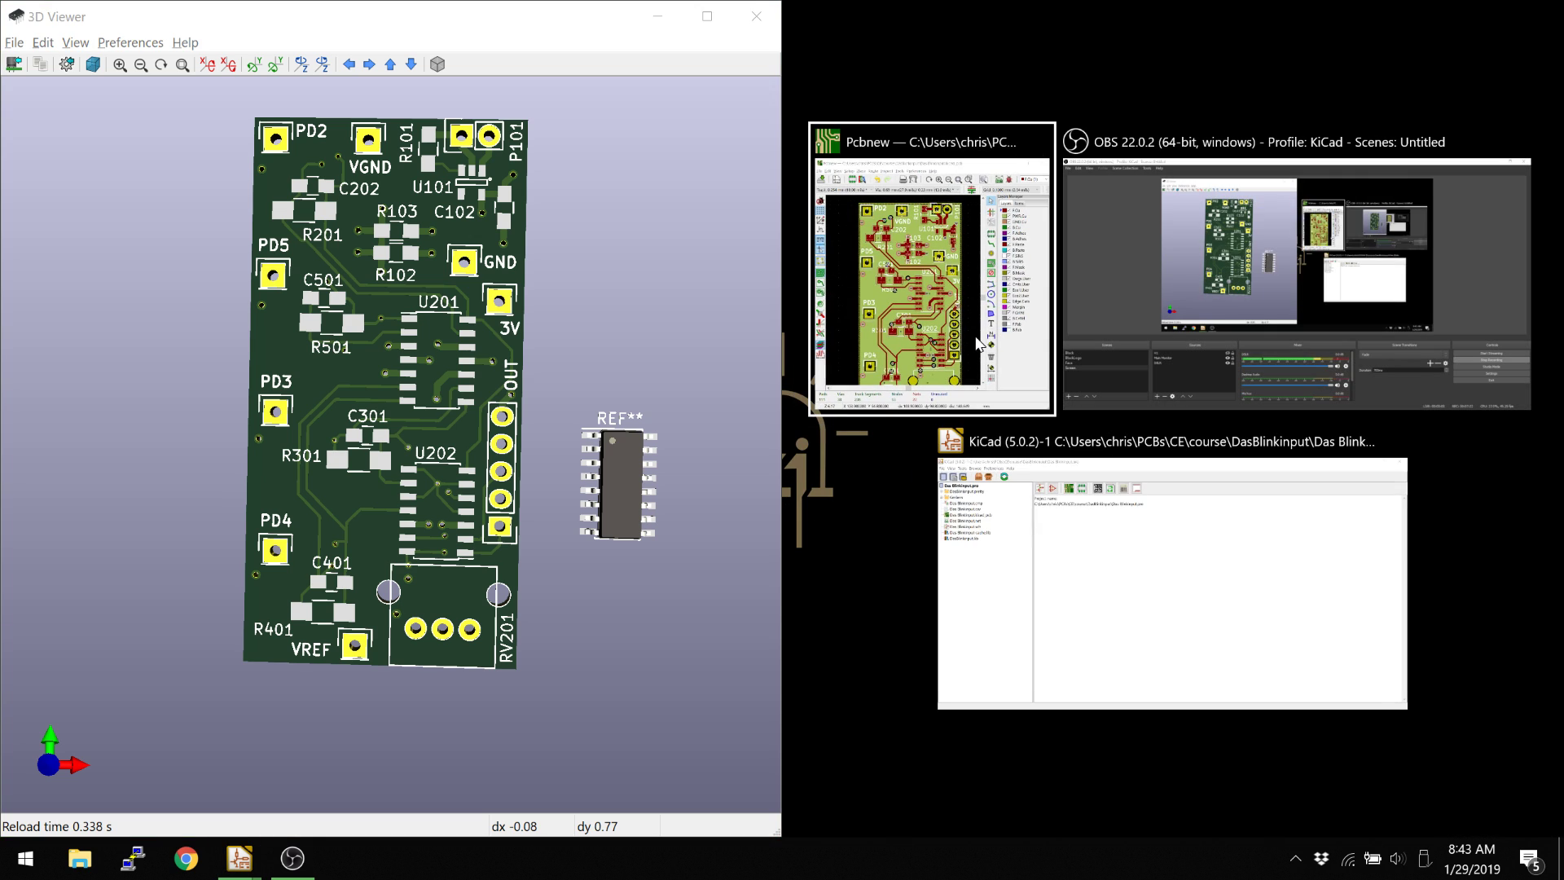
click(976, 340)
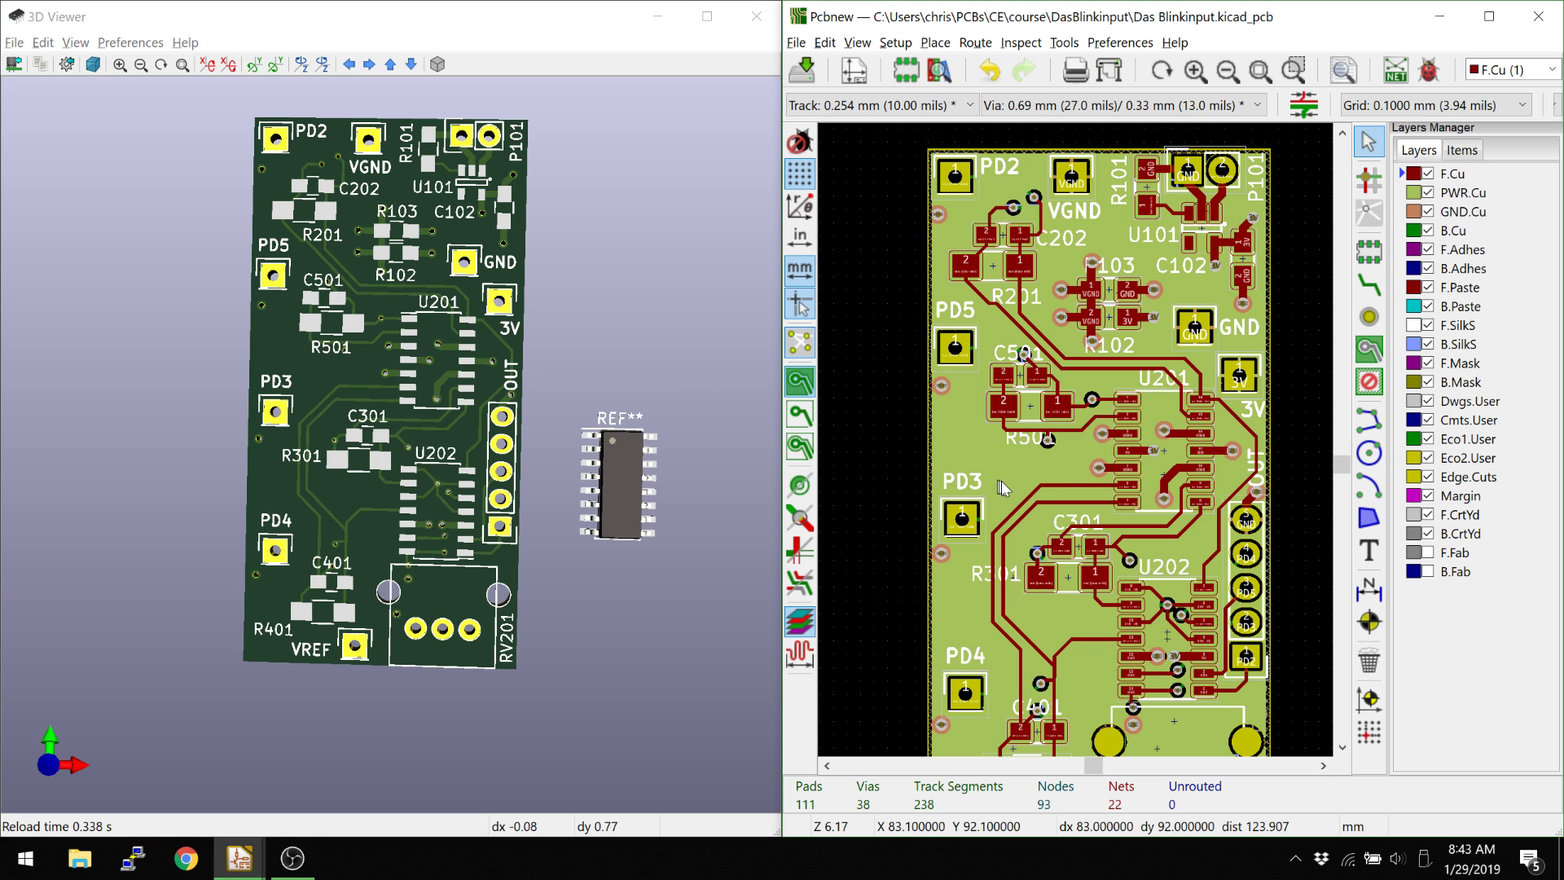
click(968, 482)
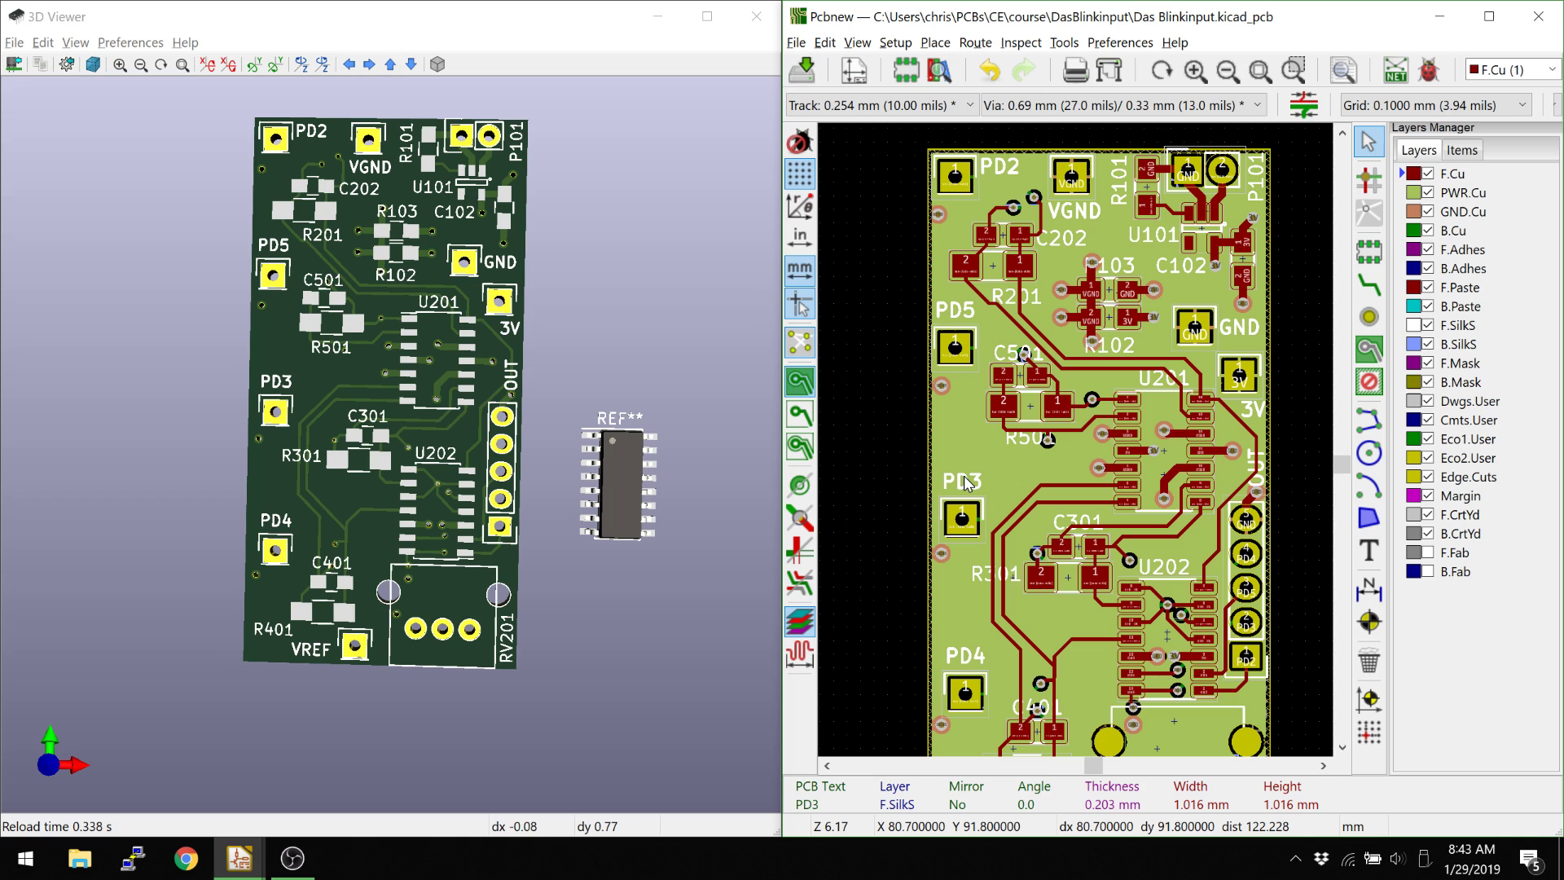
drag(968, 482, 959, 417)
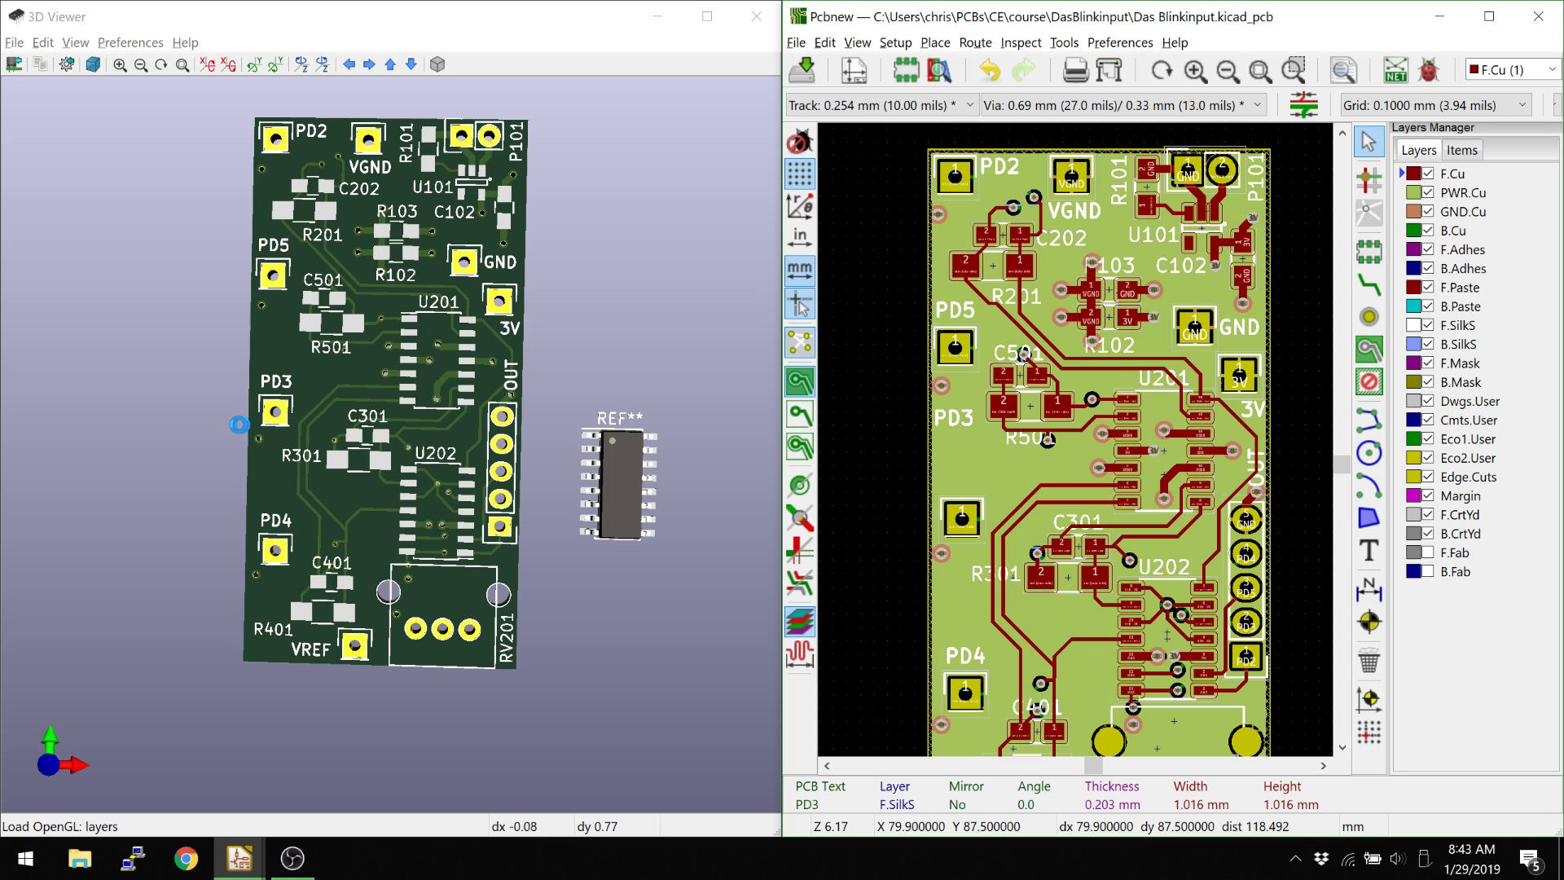